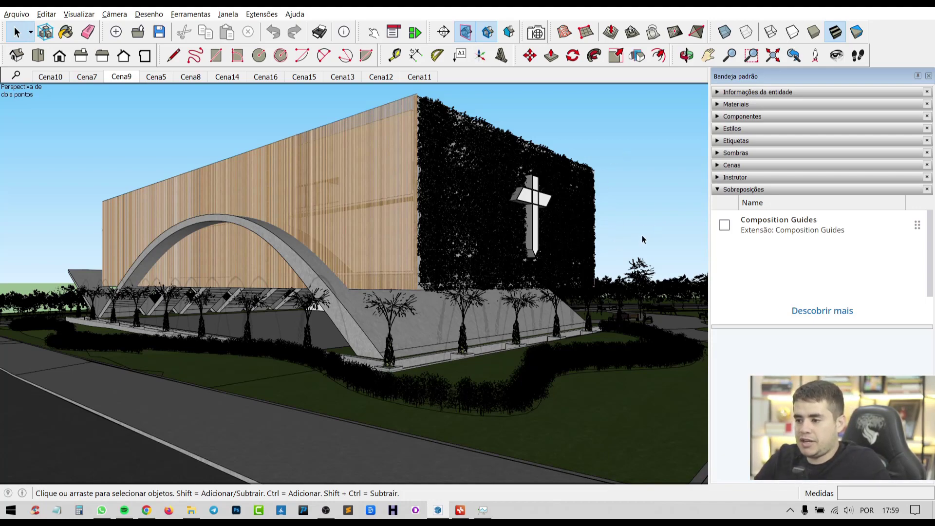
Step: Zoom in and out around the church facade and the street trees
scroll(643, 239, "up", 1)
scroll(643, 239, "up", 1)
scroll(643, 239, "up", 1)
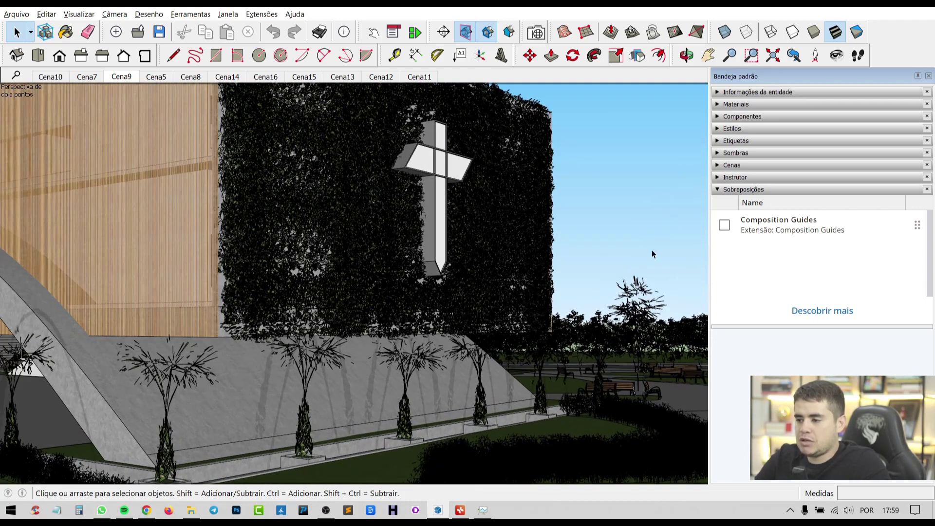
scroll(652, 251, "up", 1)
scroll(652, 251, "up", 2)
scroll(652, 252, "up", 1)
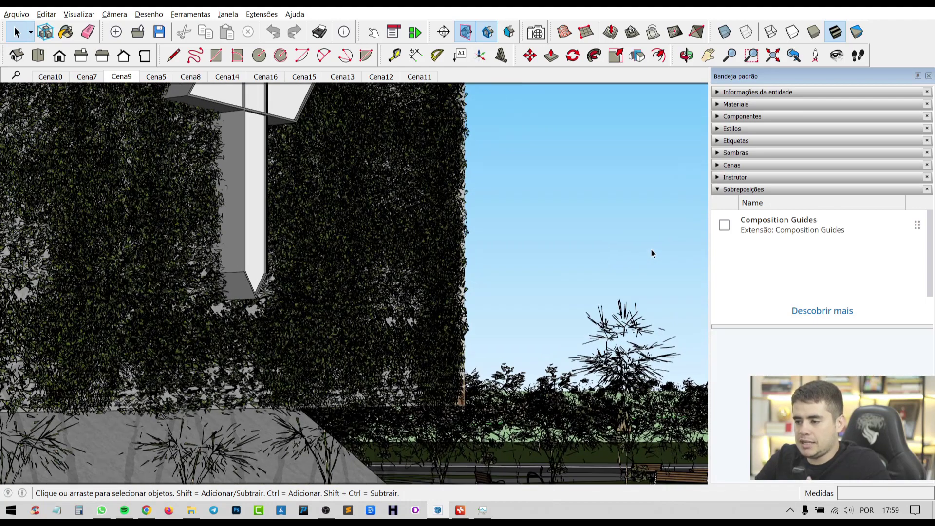
scroll(652, 253, "down", 2)
scroll(652, 253, "down", 1)
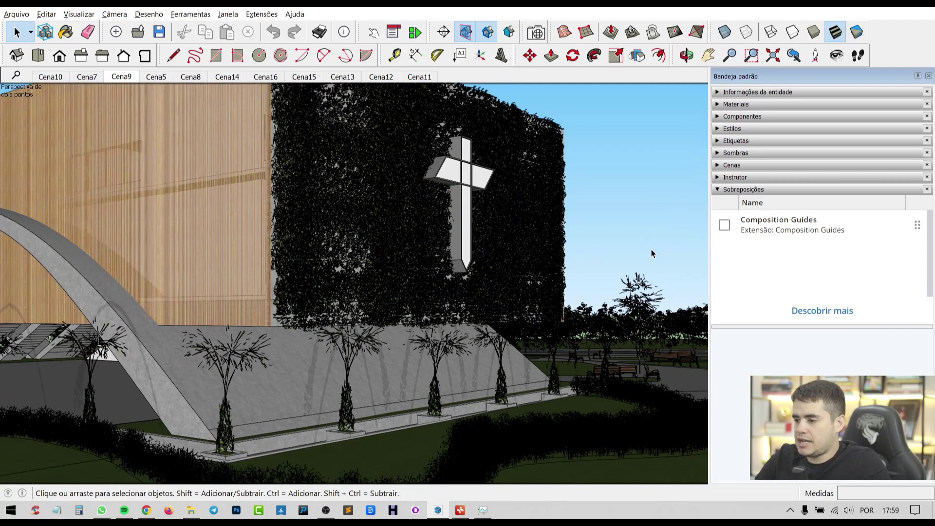
scroll(652, 254, "down", 1)
scroll(652, 253, "down", 1)
scroll(652, 253, "down", 1)
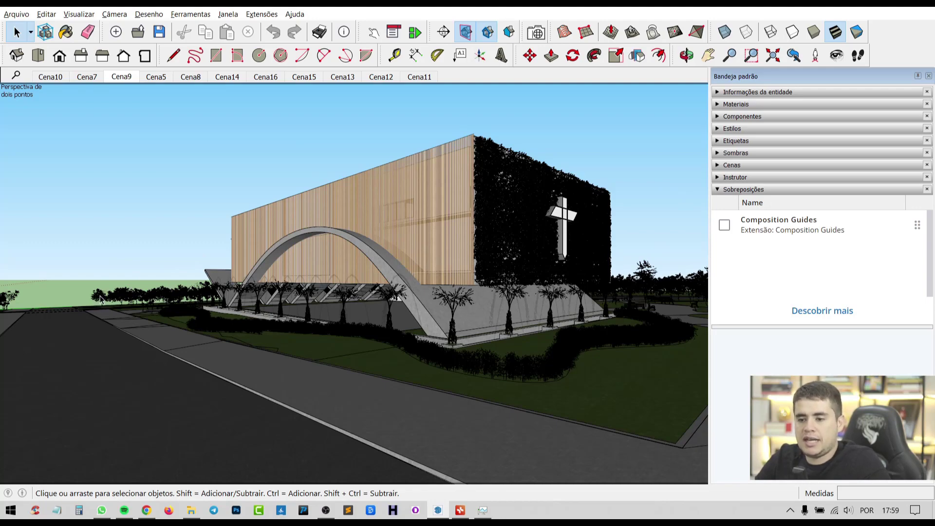
scroll(93, 302, "up", 1)
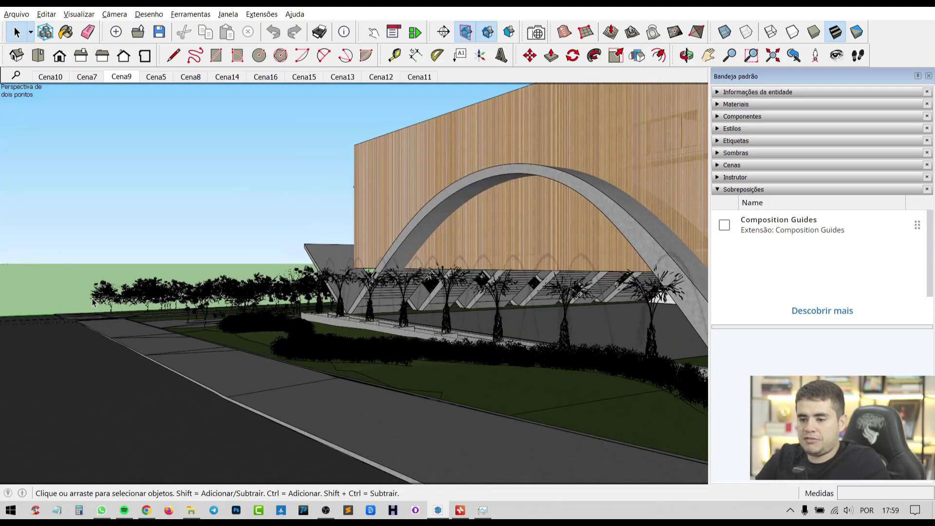
scroll(109, 300, "up", 1)
scroll(109, 300, "up", 2)
scroll(111, 298, "up", 1)
scroll(111, 298, "down", 2)
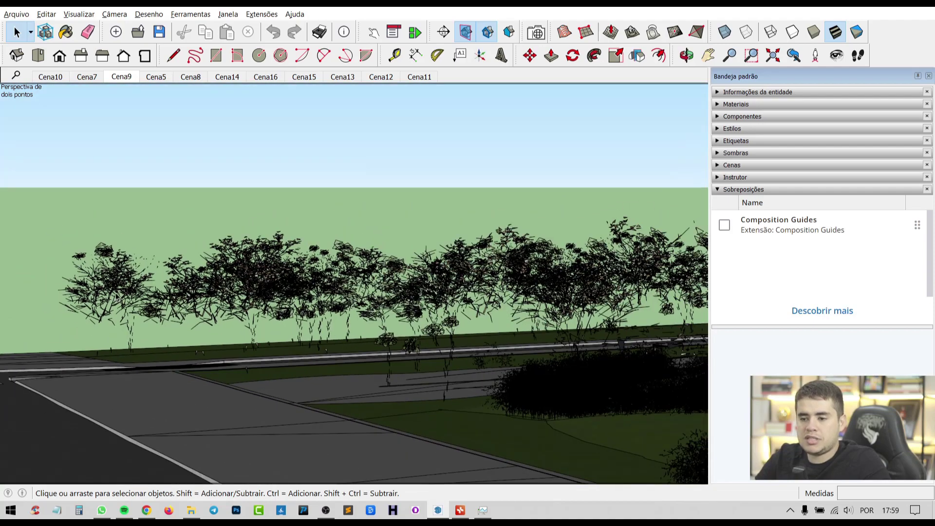
scroll(160, 263, "down", 2)
scroll(224, 226, "down", 2)
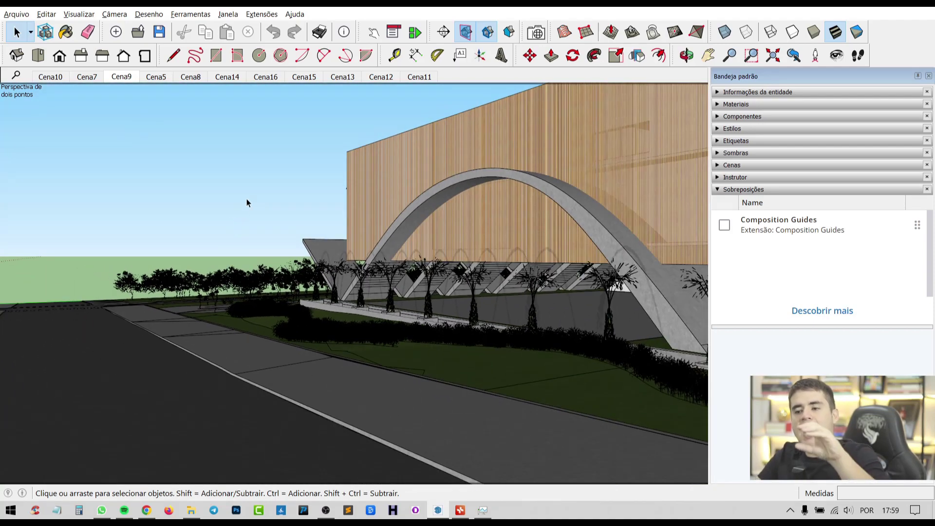
Step: Restore the Cena9 scene, orbit up over the road, and zoom out to the whole site
left_click(121, 76)
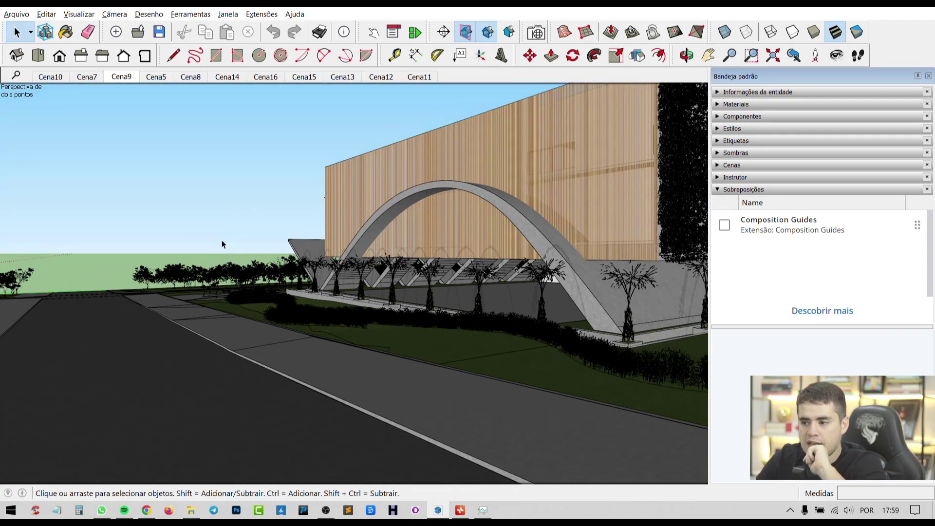
middle_click_drag(439, 232, 404, 310)
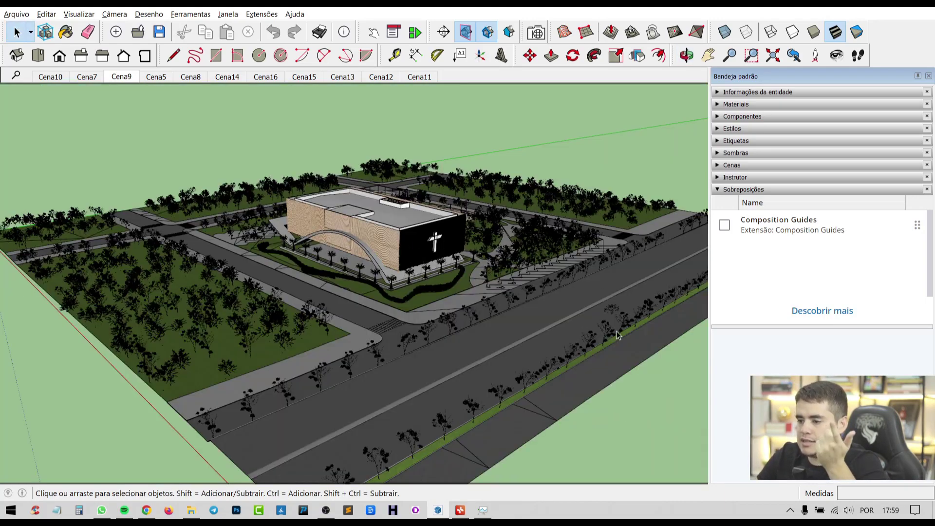
scroll(613, 318, "up", 2)
scroll(609, 316, "up", 2)
scroll(604, 316, "up", 2)
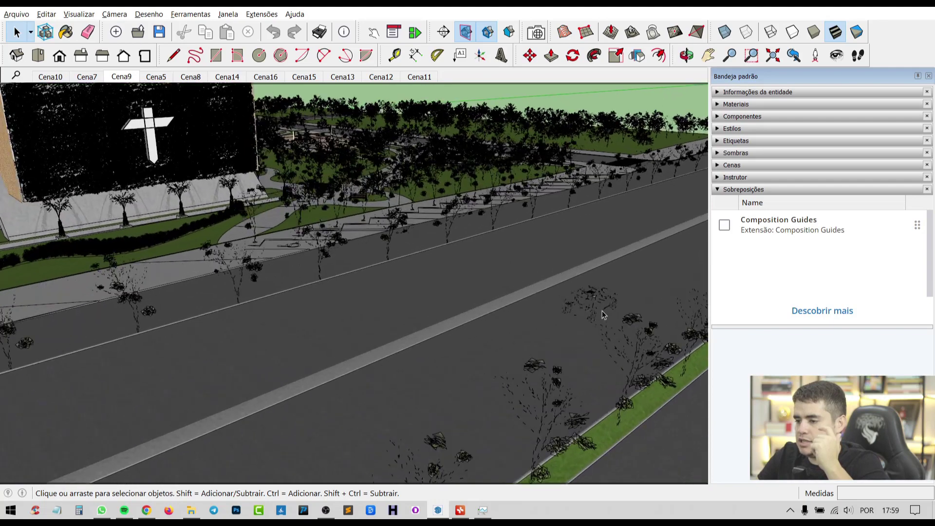
scroll(603, 315, "up", 2)
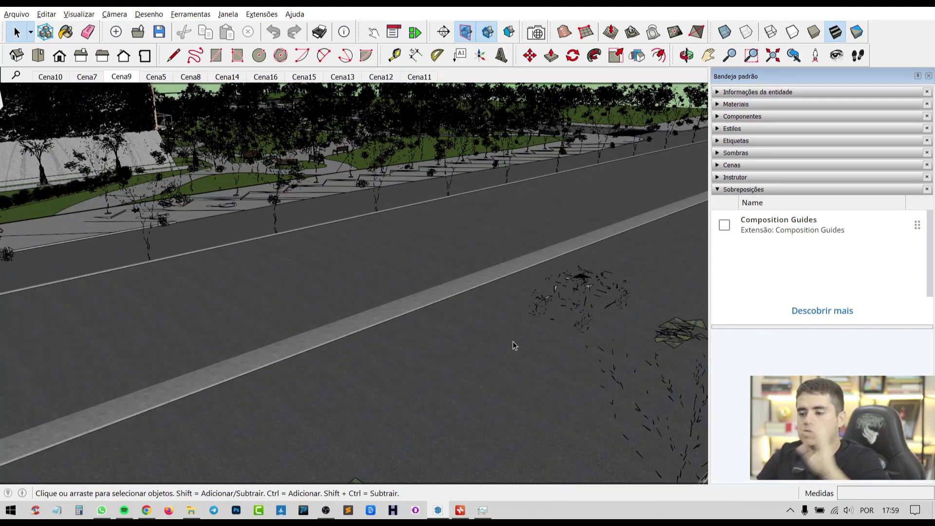
scroll(513, 341, "up", 2)
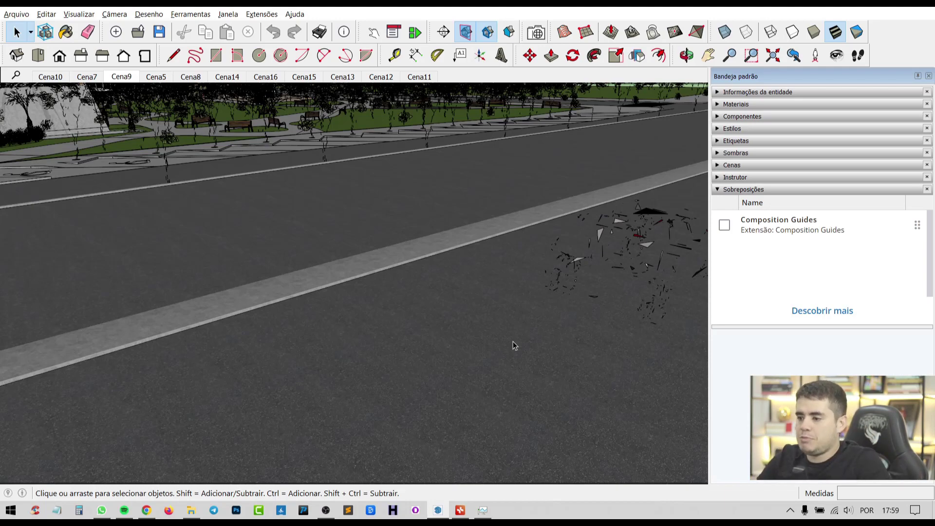
scroll(530, 236, "down", 1)
scroll(530, 236, "down", 1)
scroll(530, 236, "down", 1)
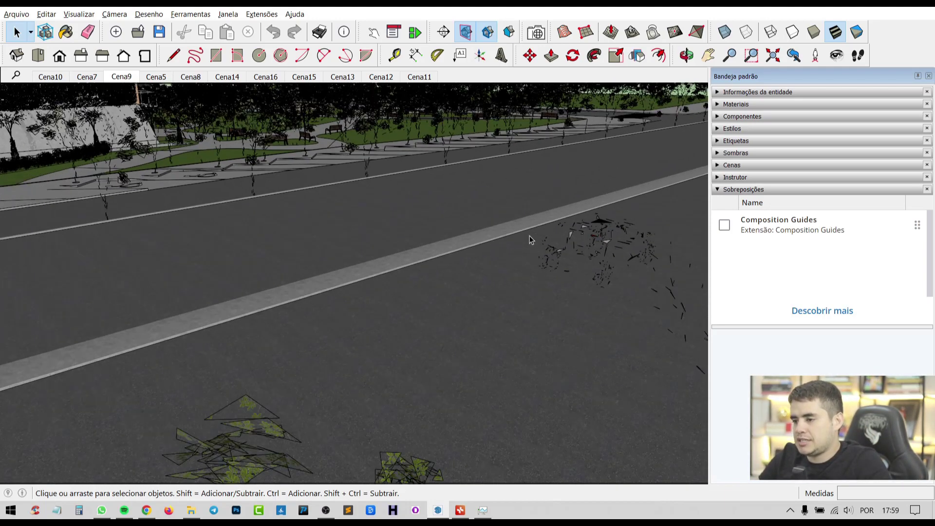
scroll(530, 236, "down", 1)
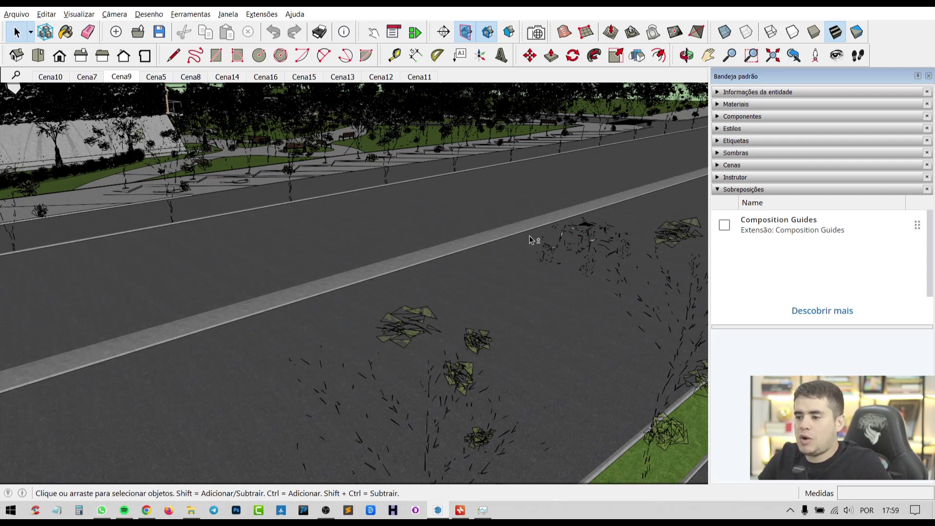
scroll(530, 235, "down", 10)
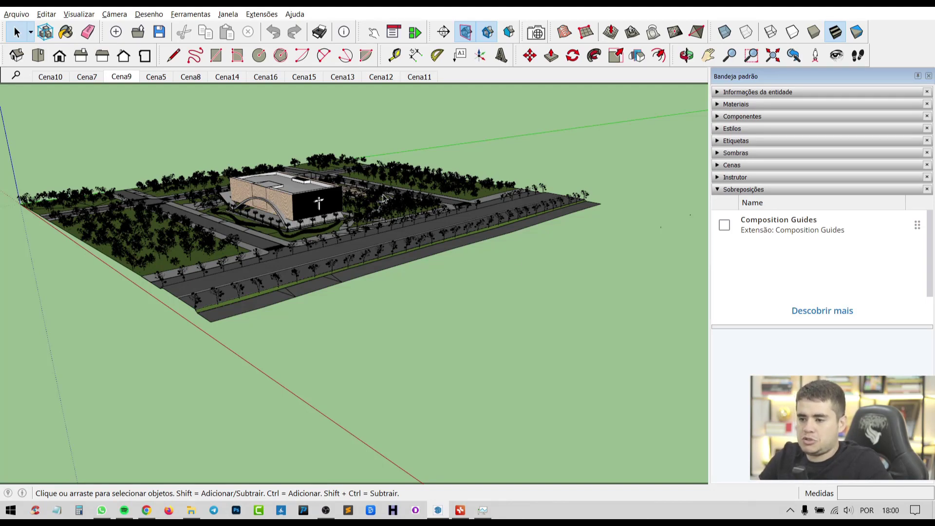
Step: Zoom toward the cross wall and orbit around the church to the wooden facade and arch
scroll(314, 189, "up", 2)
scroll(317, 195, "up", 2)
scroll(322, 205, "up", 2)
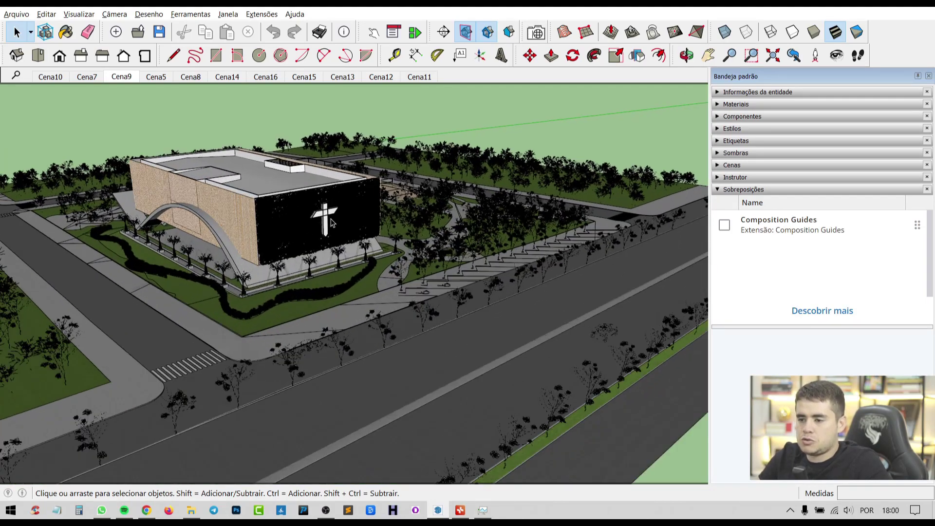
scroll(329, 220, "up", 2)
scroll(328, 218, "up", 2)
scroll(325, 214, "up", 2)
scroll(323, 209, "up", 1)
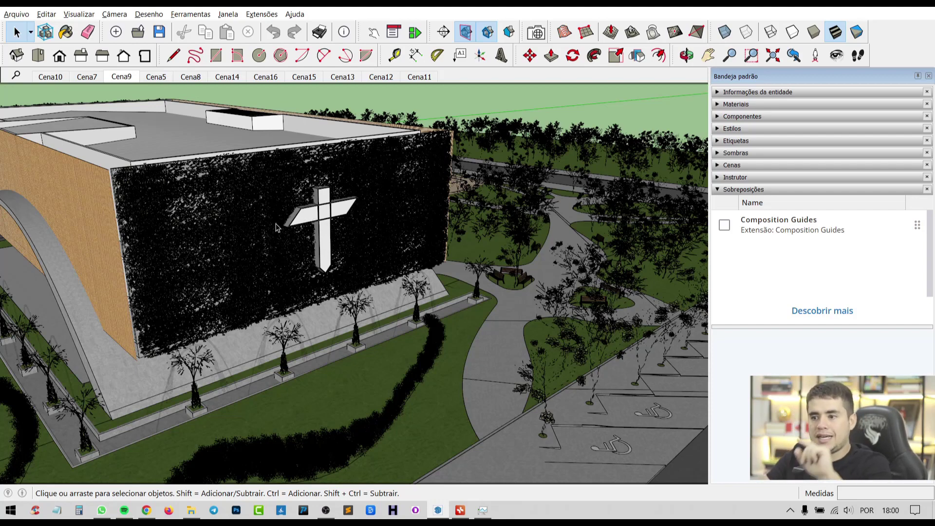
mouse_move(293, 222)
middle_mouse_down()
mouse_move(523, 196)
mouse_move(188, 213)
mouse_move(319, 233)
mouse_move(281, 204)
mouse_move(353, 226)
middle_mouse_up()
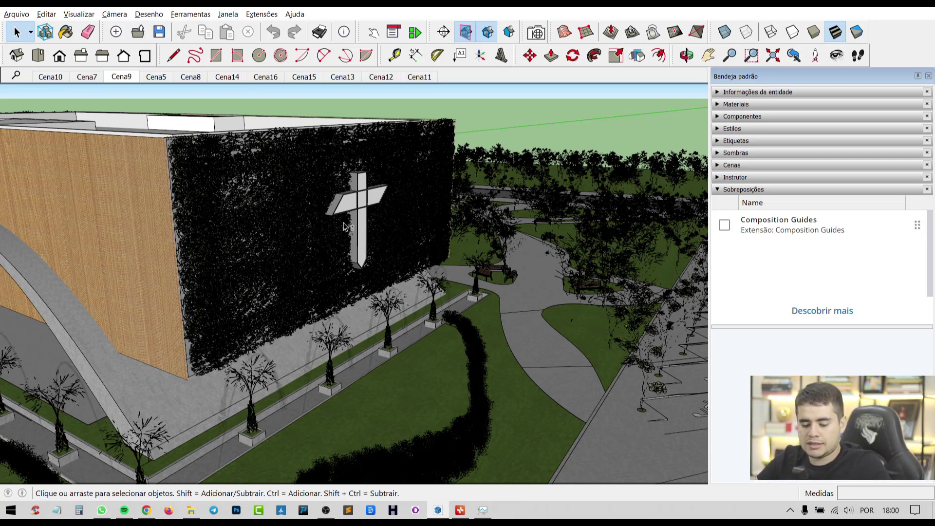
mouse_move(404, 216)
middle_mouse_down()
mouse_move(266, 238)
mouse_move(639, 217)
middle_mouse_up()
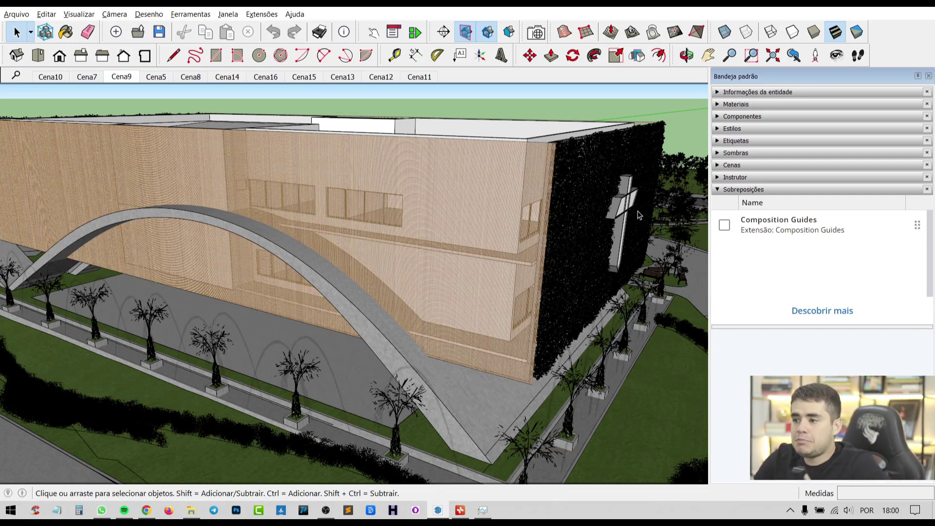
Step: Pan and orbit to frame the church roof, wooden facade, arch and cross wall together
left_click(709, 57)
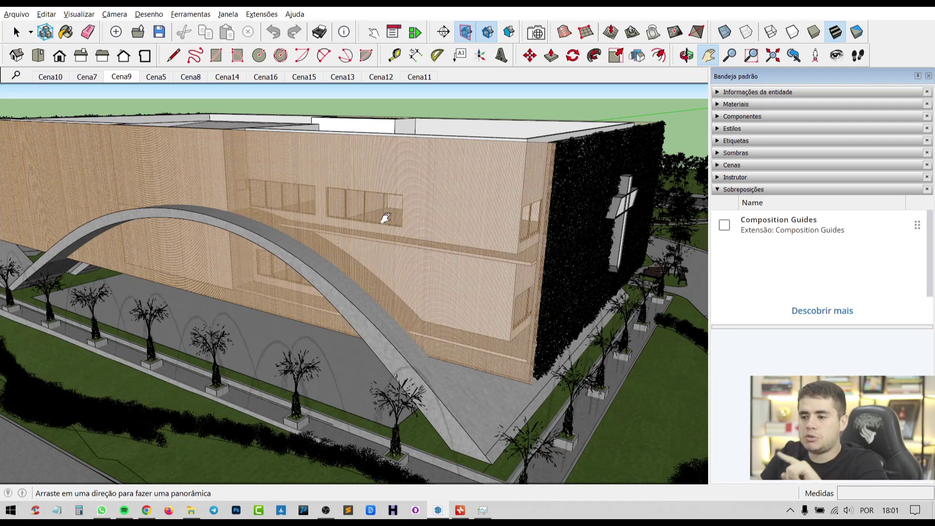
mouse_move(417, 217)
left_mouse_down()
mouse_move(543, 213)
mouse_move(294, 254)
mouse_move(365, 195)
mouse_move(353, 166)
left_mouse_up()
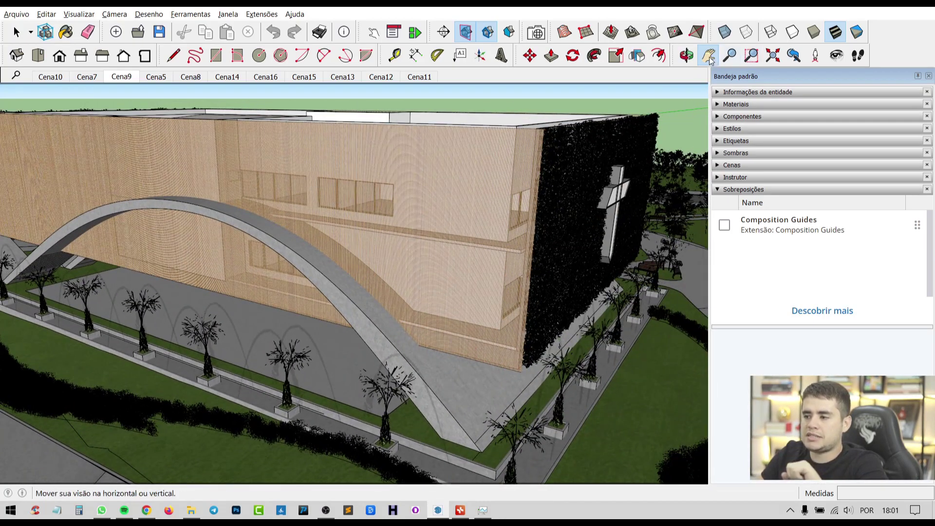
mouse_move(438, 162)
left_mouse_down()
mouse_move(245, 236)
mouse_move(302, 217)
mouse_move(539, 202)
mouse_move(334, 198)
mouse_move(432, 200)
left_mouse_up()
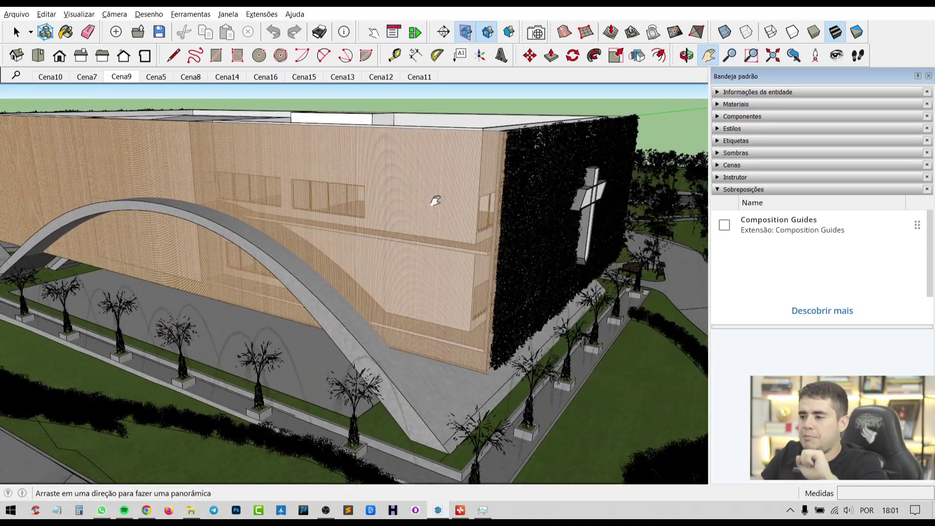
left_click(688, 56)
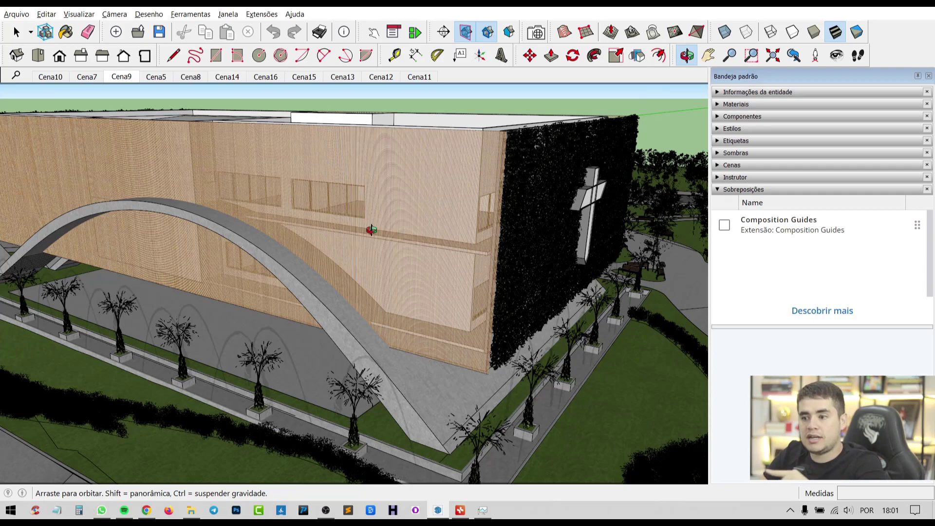
mouse_move(371, 230)
left_mouse_down()
mouse_move(234, 271)
mouse_move(307, 265)
left_mouse_up()
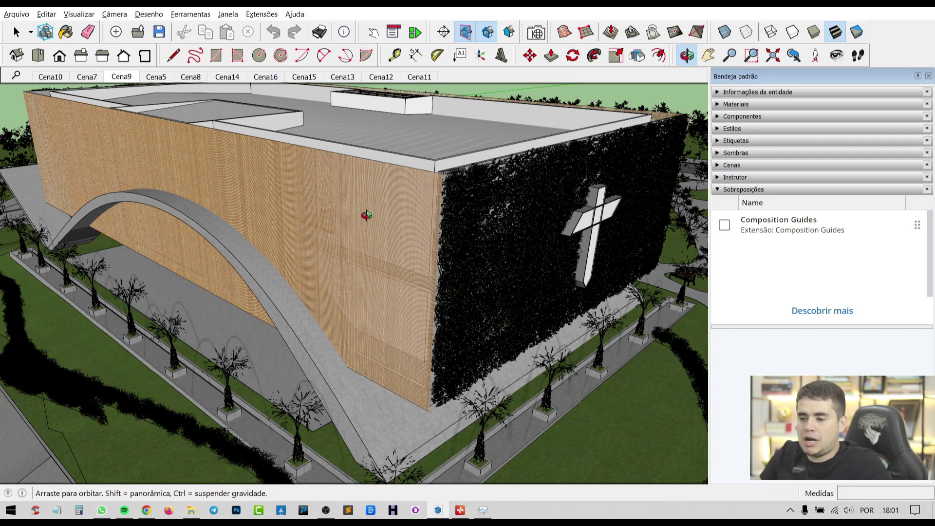
left_click(686, 57)
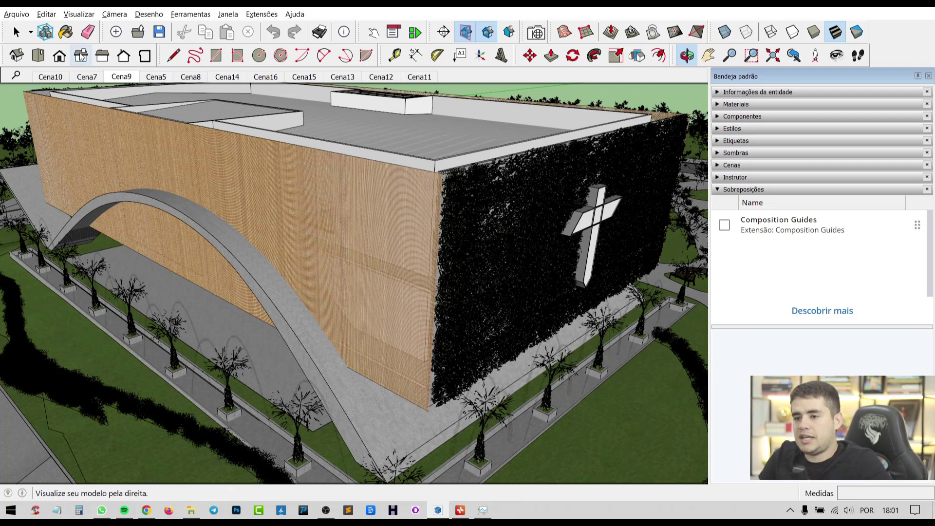
Step: Select the church building group and briefly orbit the view
left_click(17, 33)
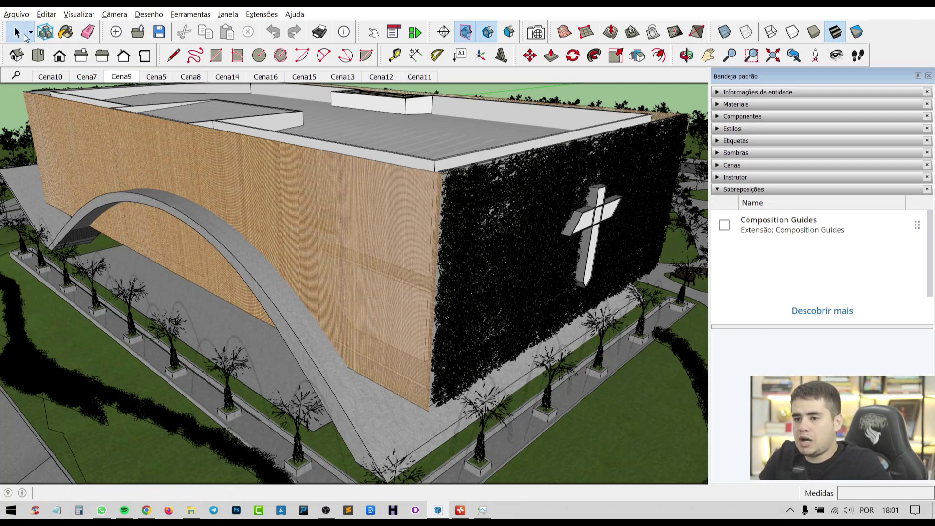
left_click(363, 242)
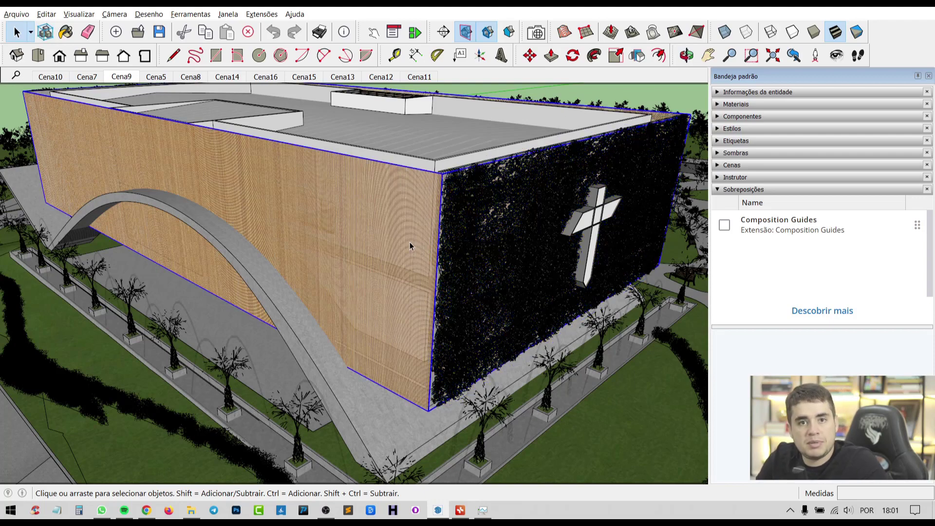
left_click(686, 59)
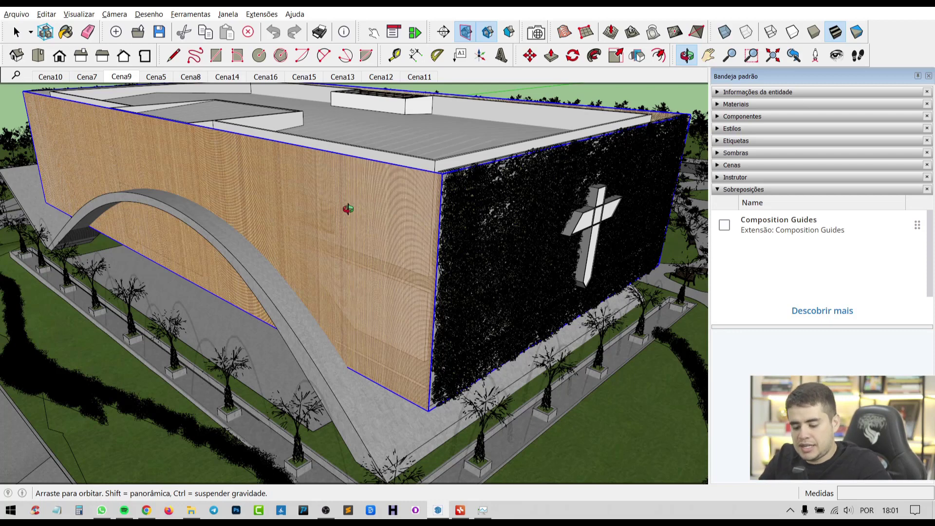
key("space")
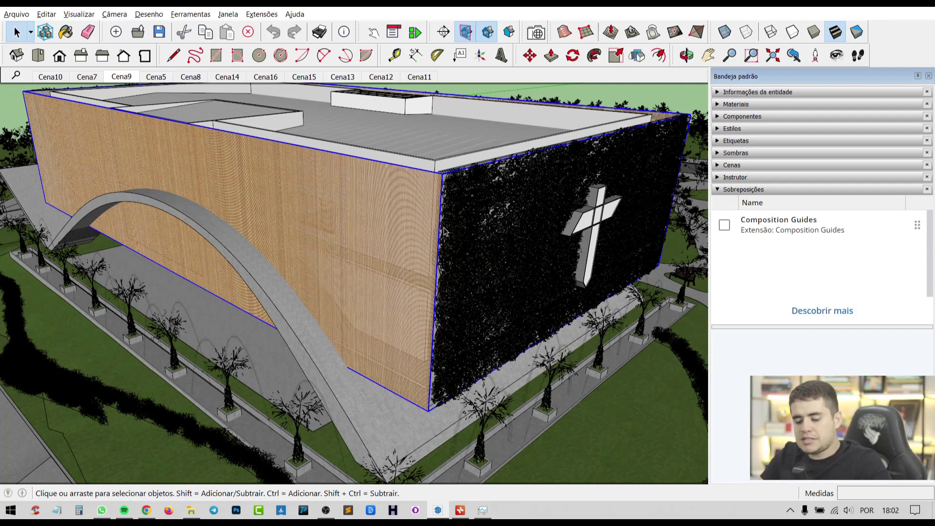
Step: Zoom out until the whole church site is visible
scroll(357, 292, "down", 2)
scroll(334, 296, "down", 2)
scroll(338, 289, "down", 2)
scroll(339, 288, "down", 2)
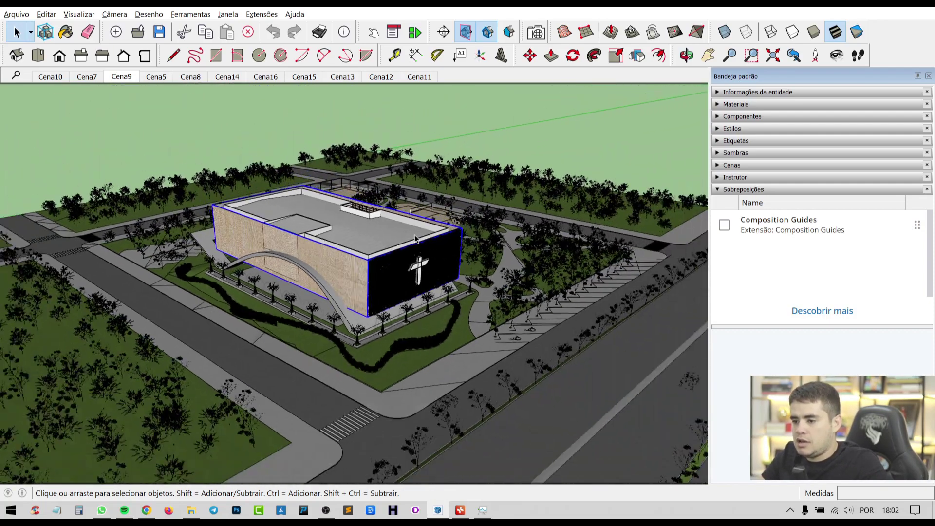
scroll(338, 288, "down", 2)
scroll(566, 372, "down", 2)
Step: Draw a roughly 1744.91 × 2029.40 cm rectangle on the ground by the road's far end
key("r")
left_click(607, 404)
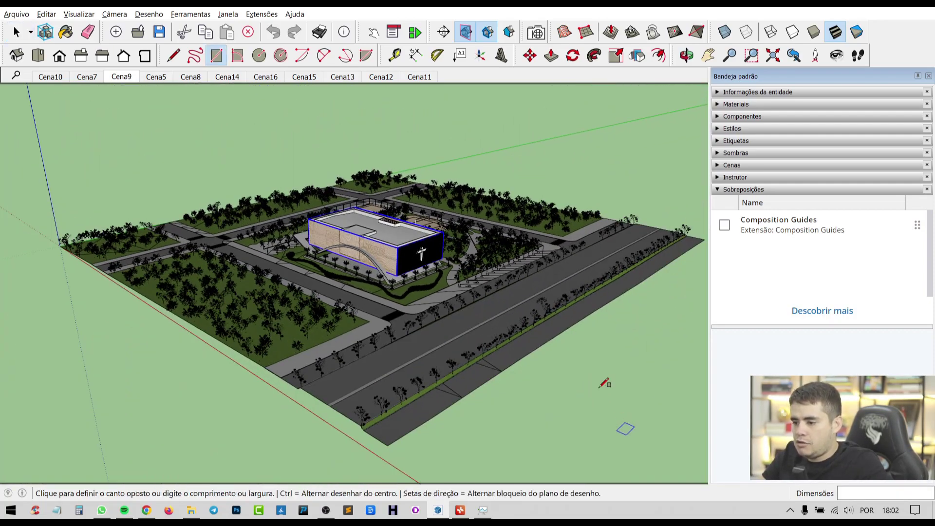
left_click(587, 369)
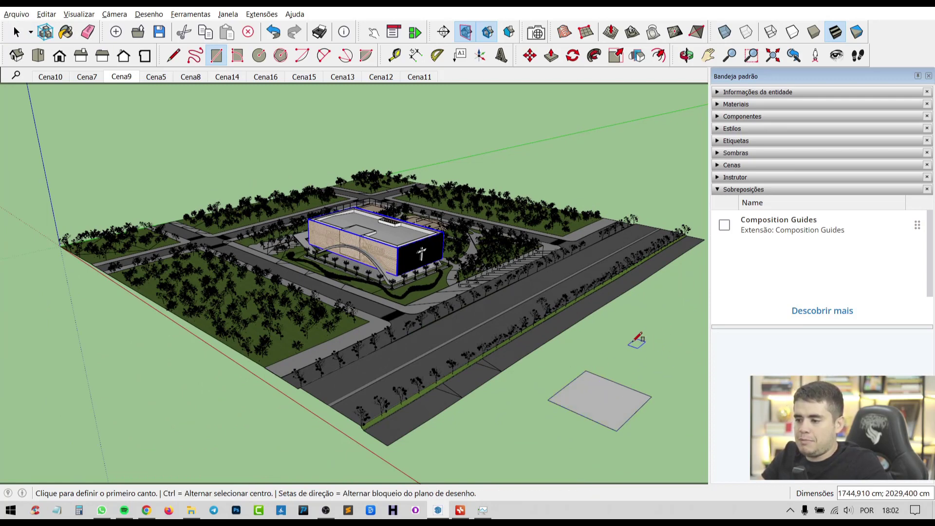
key("space")
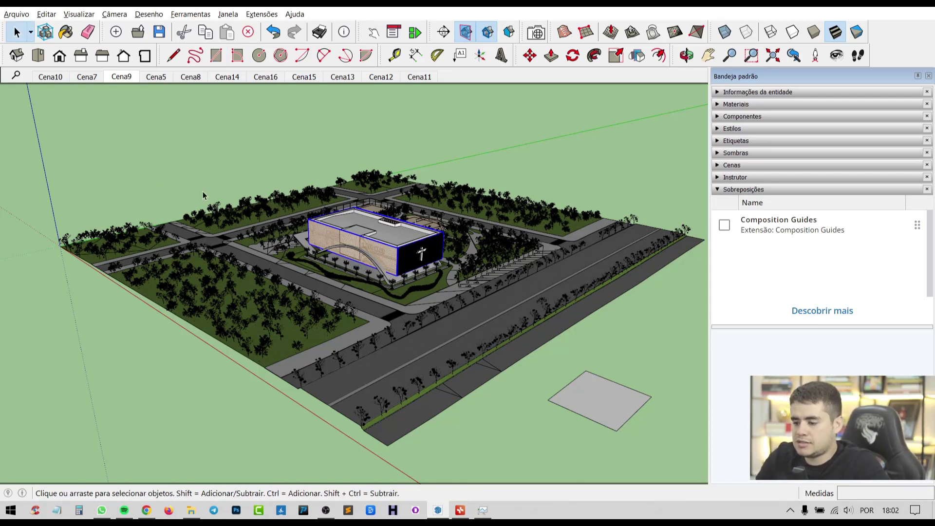
Step: Zoom and orbit around the church, then select the landscape group with its stream and paths
scroll(429, 288, "up", 2)
scroll(437, 281, "up", 3)
scroll(414, 268, "up", 3)
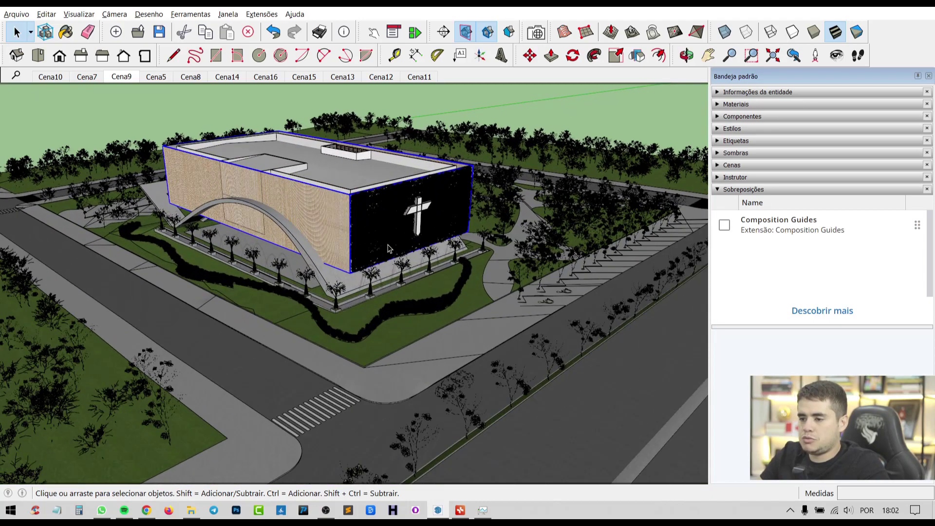
scroll(389, 249, "up", 2)
scroll(389, 249, "down", 2)
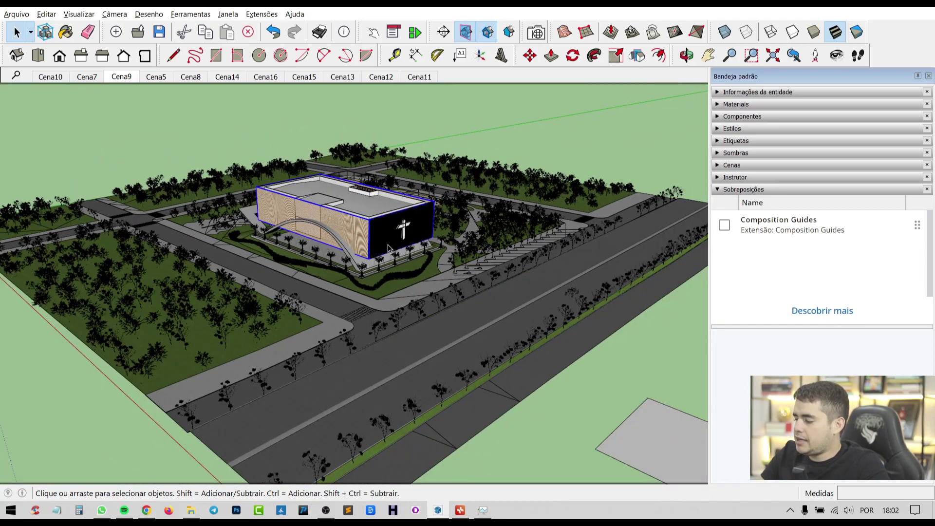
mouse_move(388, 248)
middle_mouse_down()
mouse_move(347, 276)
mouse_move(446, 278)
middle_mouse_up()
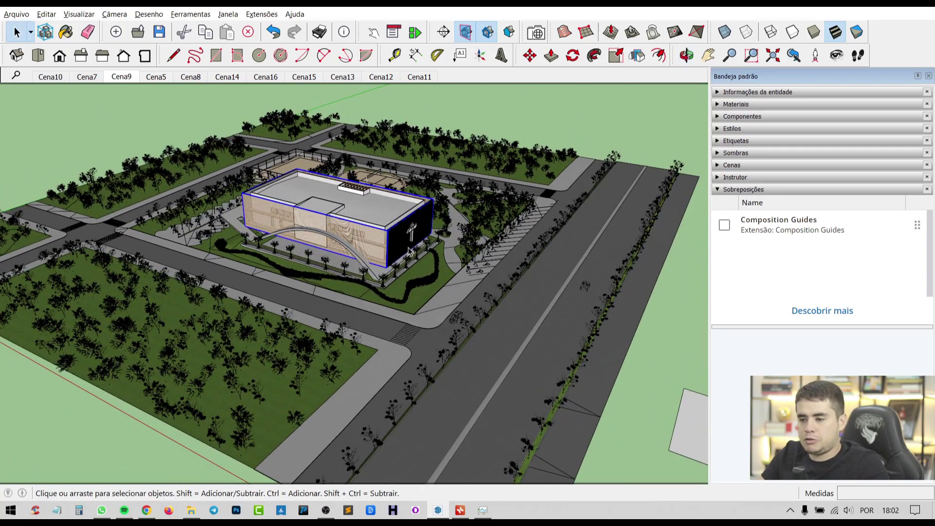
mouse_move(417, 245)
middle_mouse_down()
mouse_move(298, 272)
mouse_move(365, 273)
middle_mouse_up()
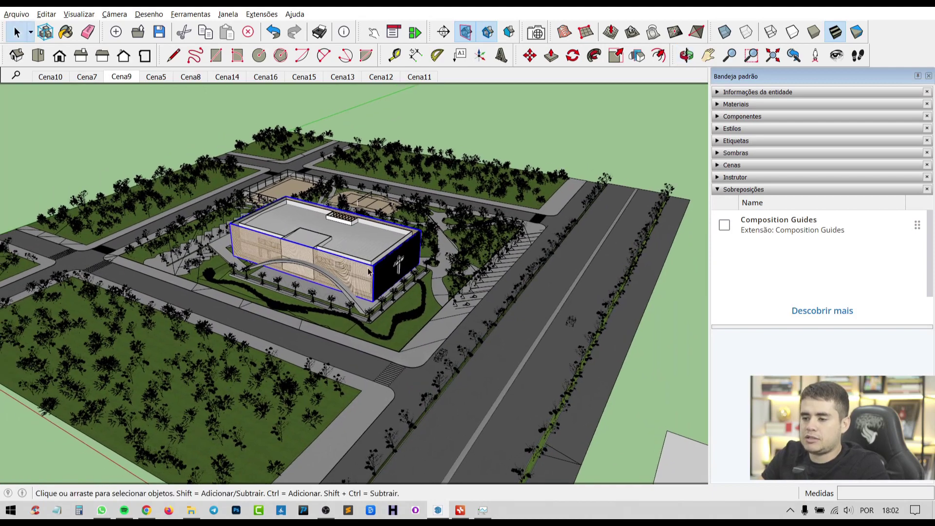
scroll(365, 273, "up", 3)
scroll(363, 272, "up", 3)
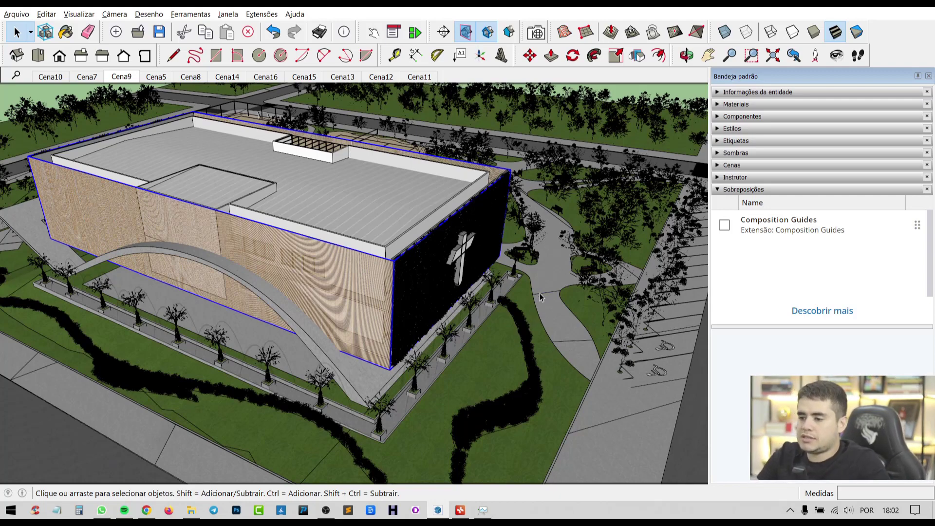
left_click(559, 285)
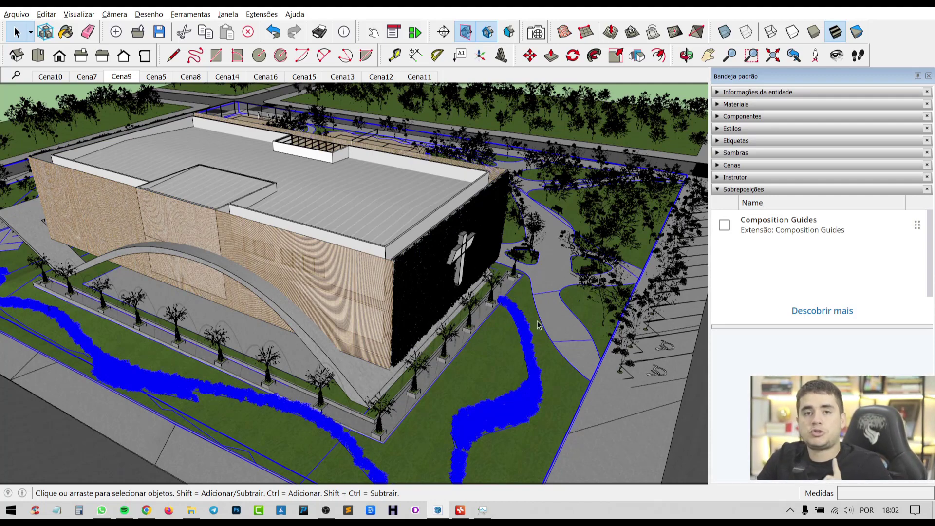
Step: Inspect the walkway and path faces inside the landscaping group, then close the group
double_click(556, 275)
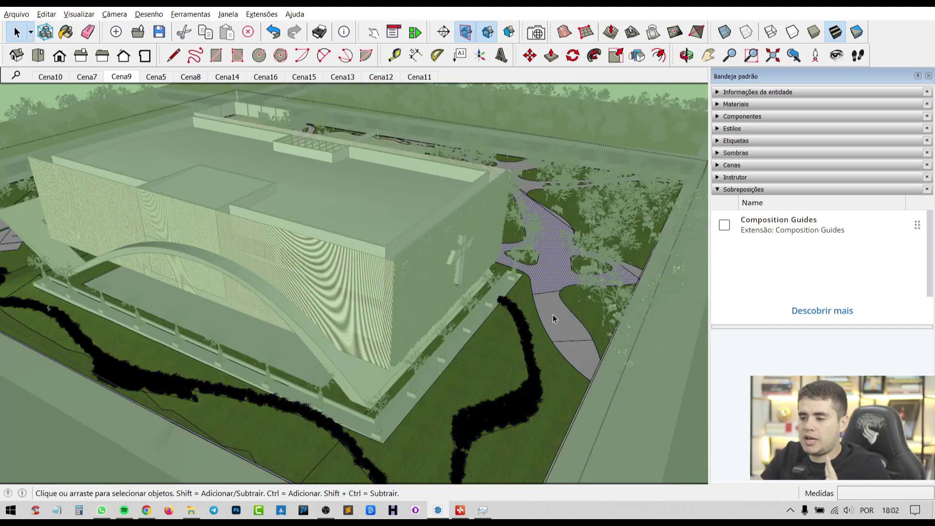
left_click(551, 322)
left_click(548, 281)
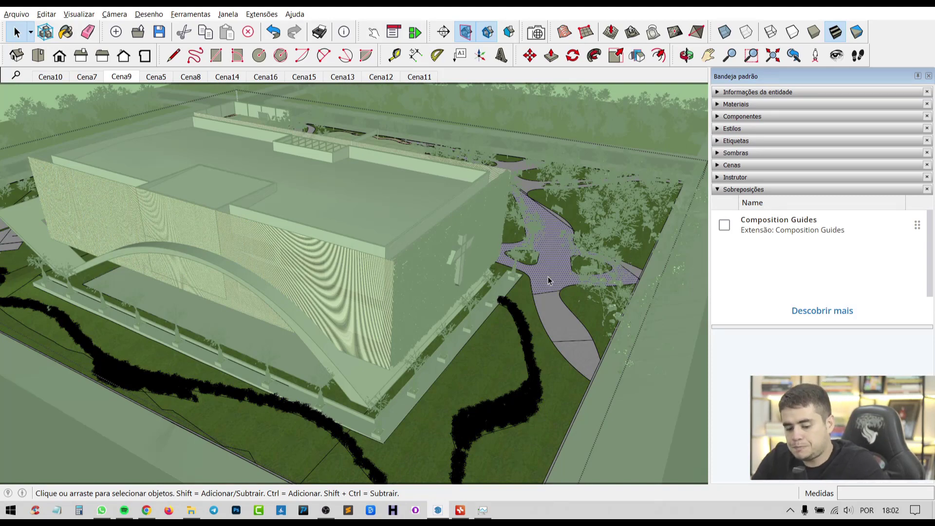
key("Escape")
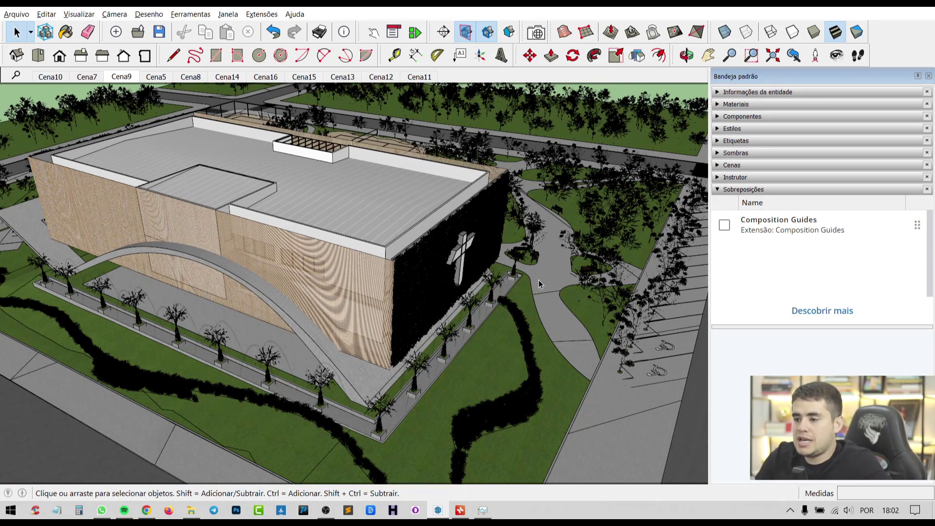
Step: Zoom Extents to show the entire site and dismiss the ground context menu
scroll(352, 284, "down", 2)
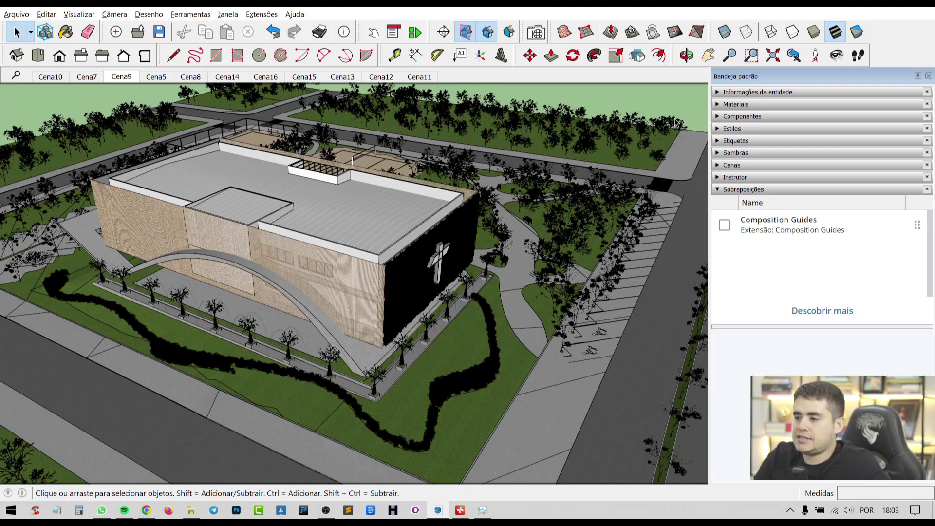
key("shift+z")
right_click(653, 202)
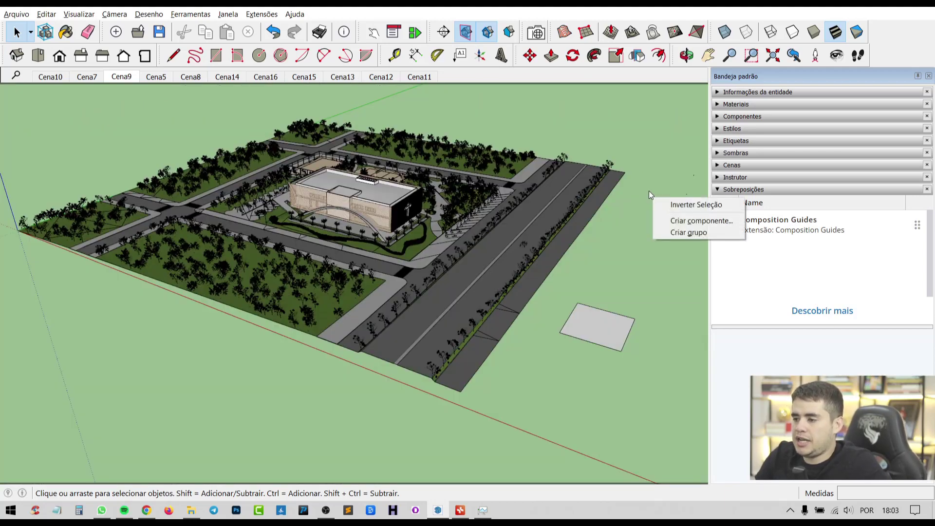
left_click(627, 250)
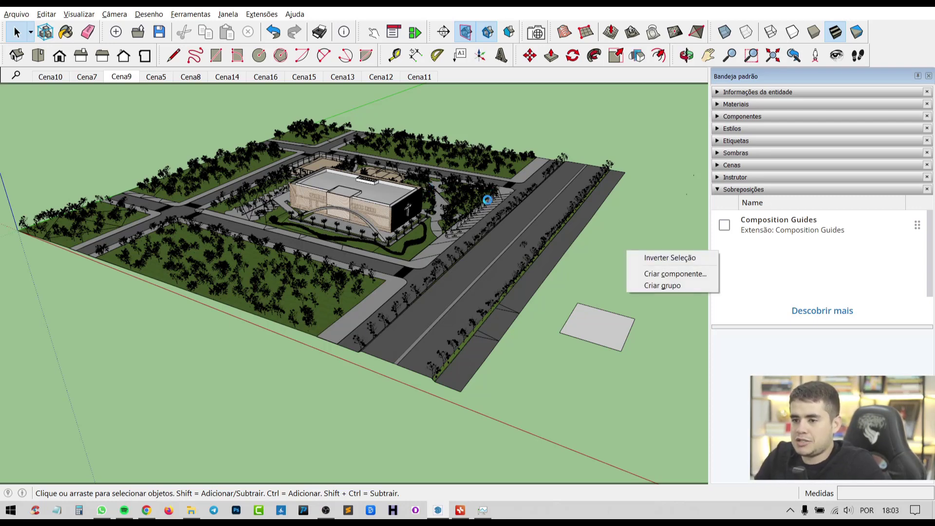
left_click(611, 266)
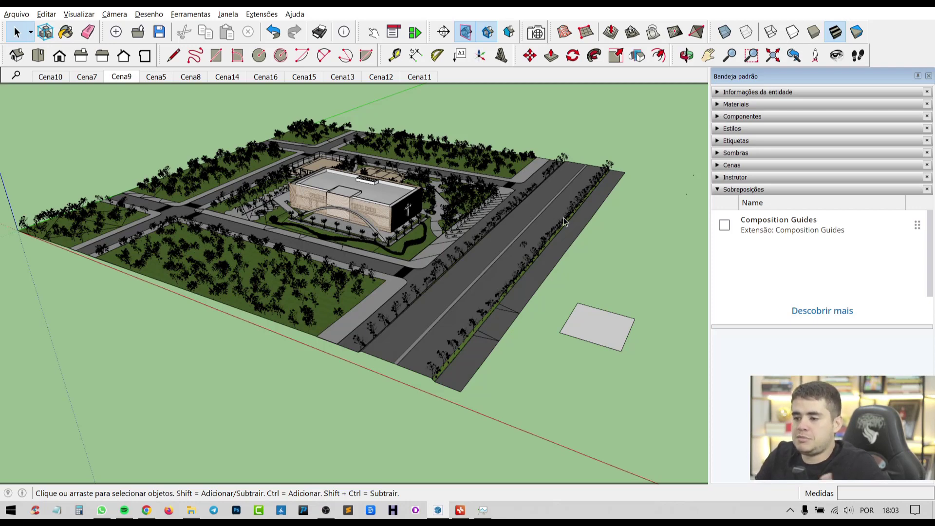
right_click(543, 212)
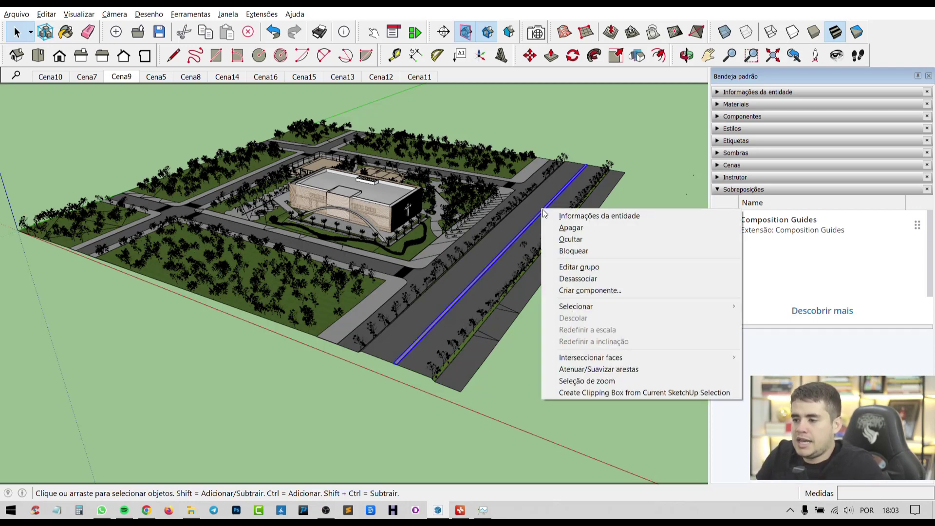
left_click(517, 215)
right_click(528, 214)
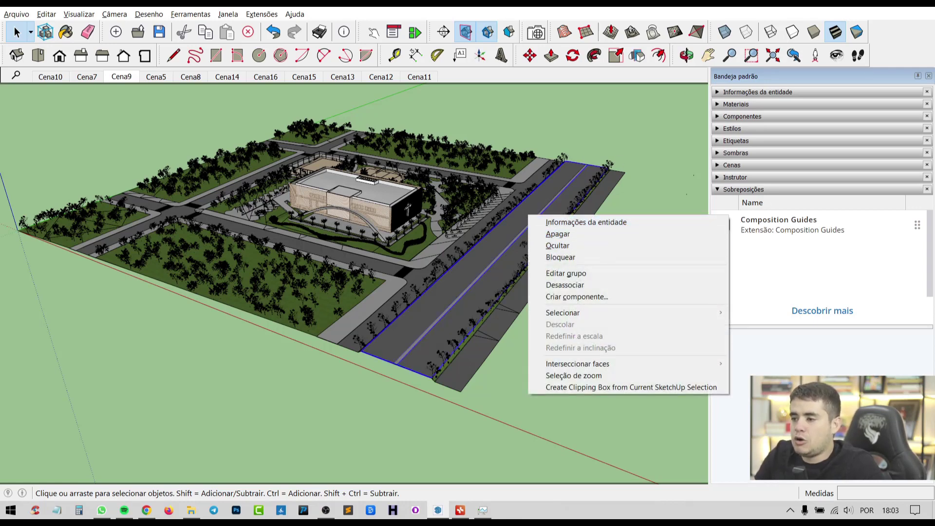
left_click(518, 218)
key("Delete")
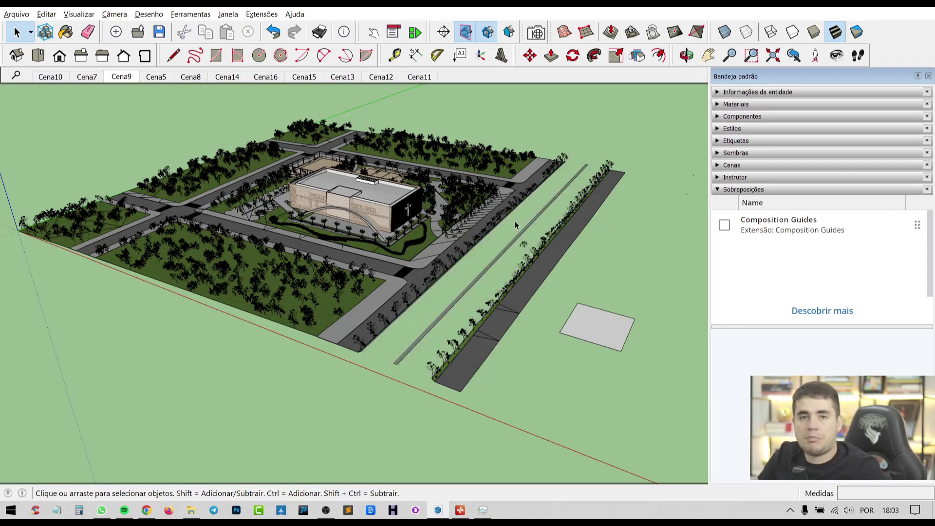
key("ctrl+z")
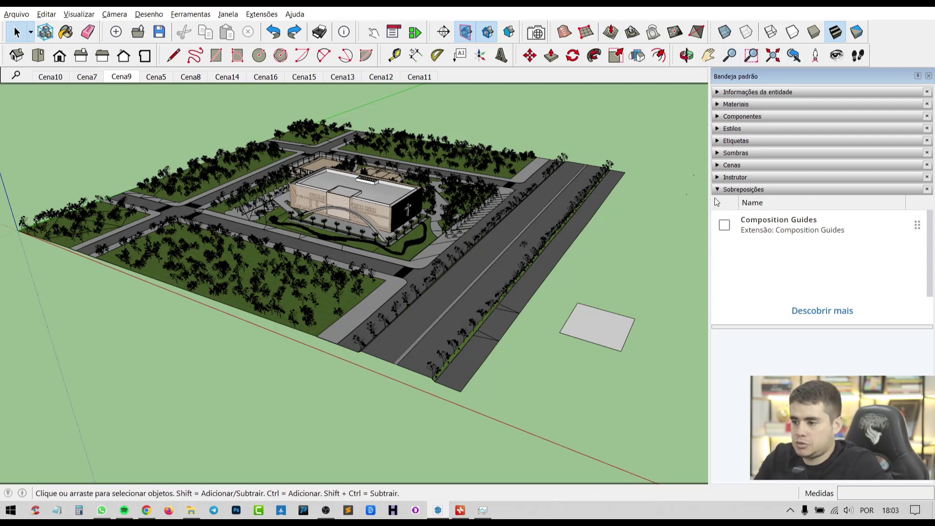
right_click(501, 232)
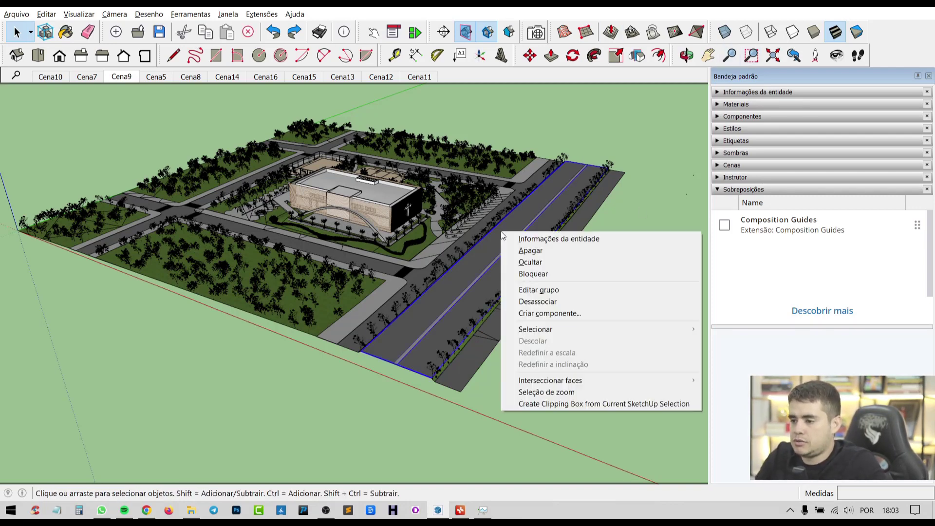
left_click(547, 263)
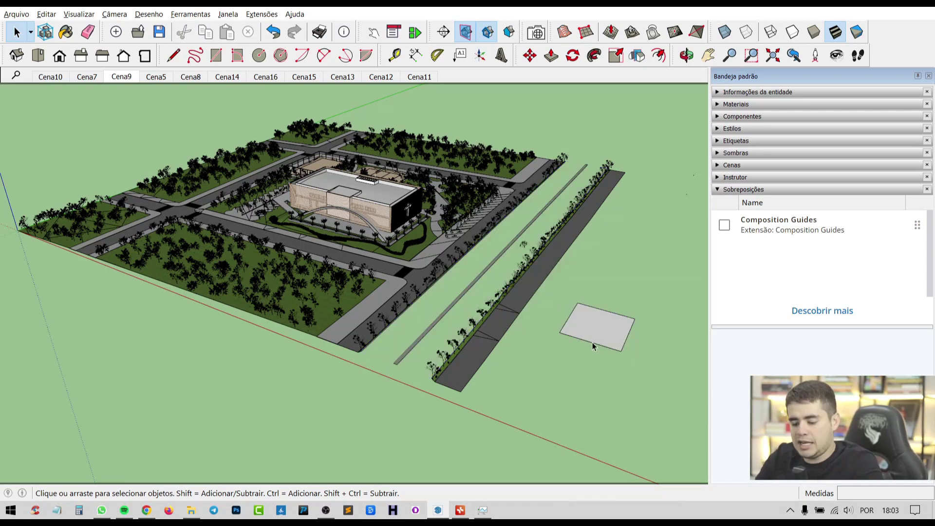
key("ctrl+z")
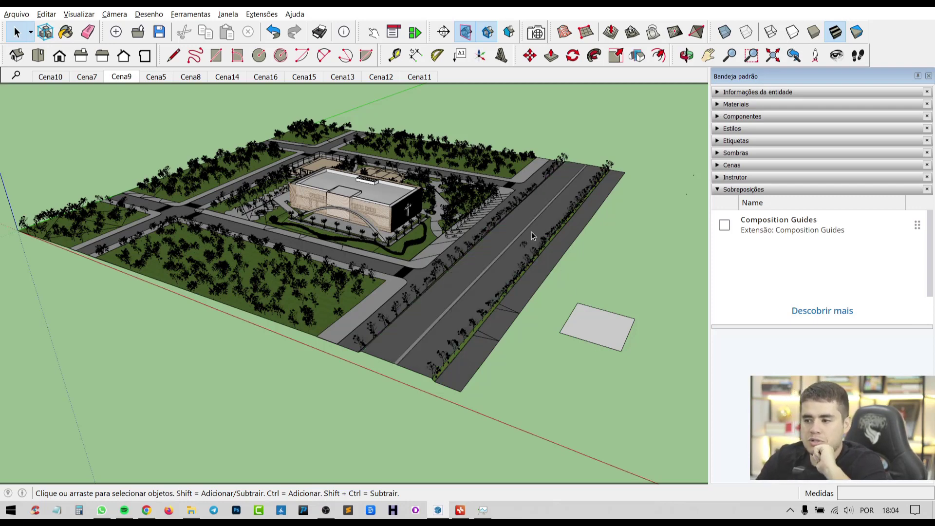
right_click(543, 223)
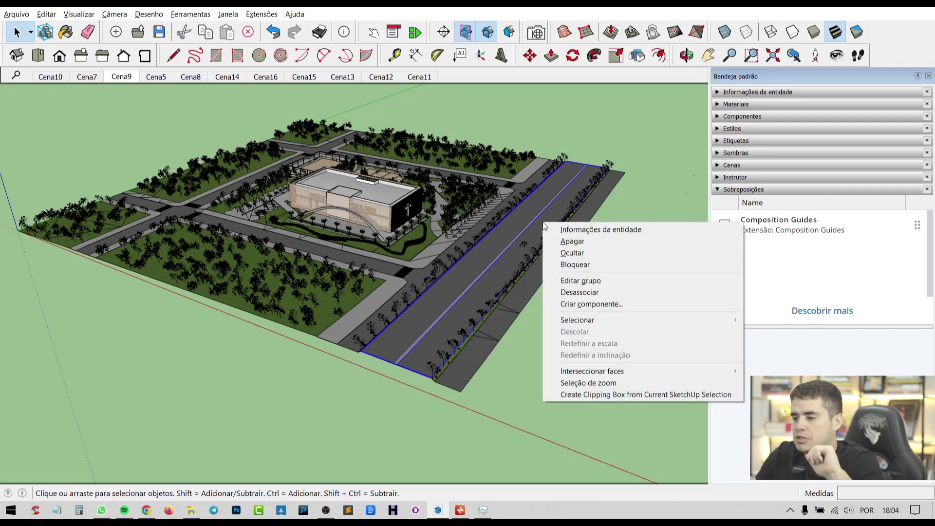
left_click(603, 266)
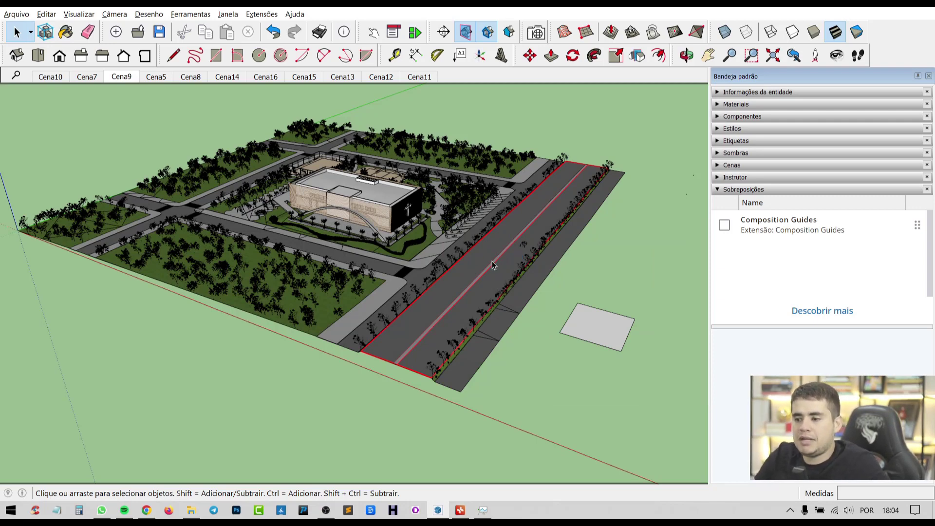
right_click(477, 254)
left_click(504, 294)
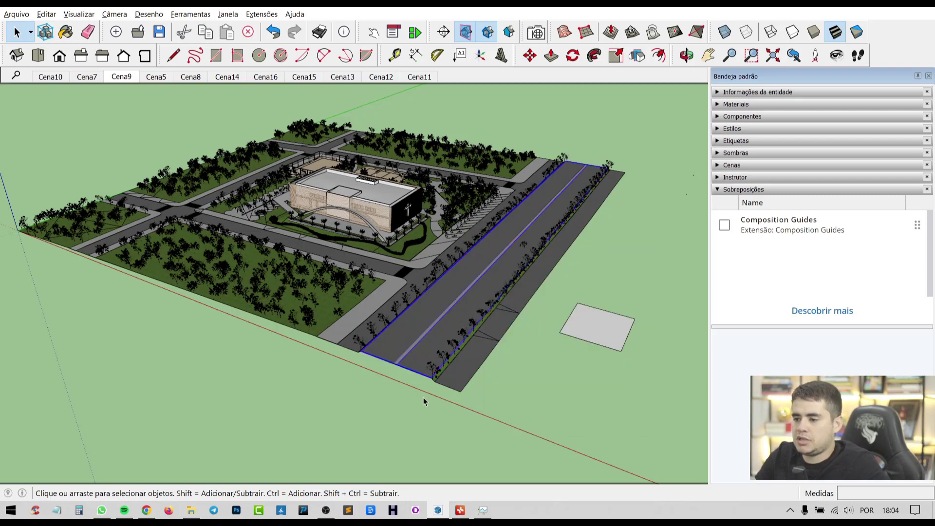
right_click(460, 280)
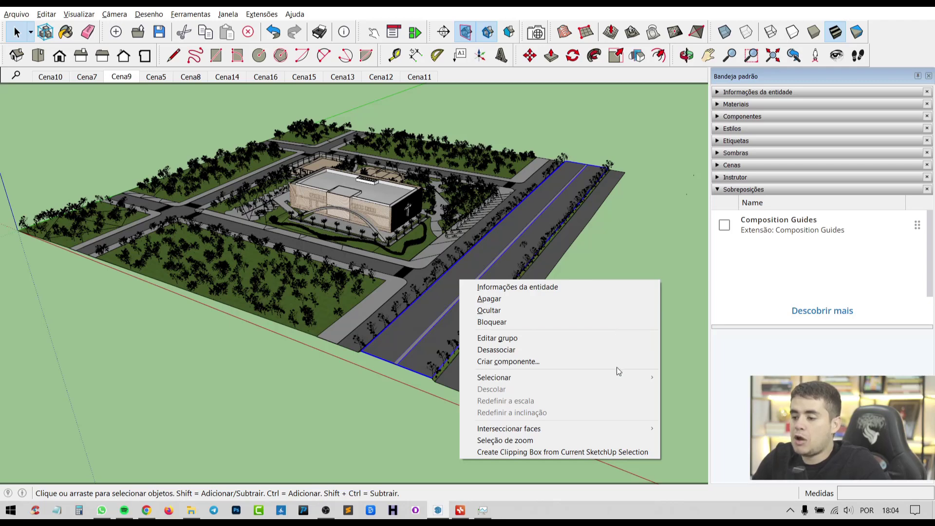
mouse_move(494, 377)
left_click(686, 388)
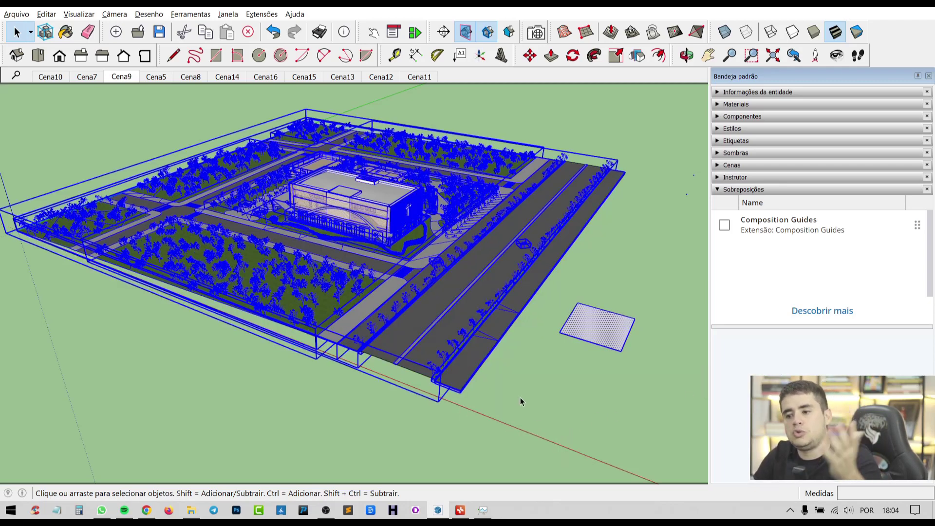
left_click(433, 336)
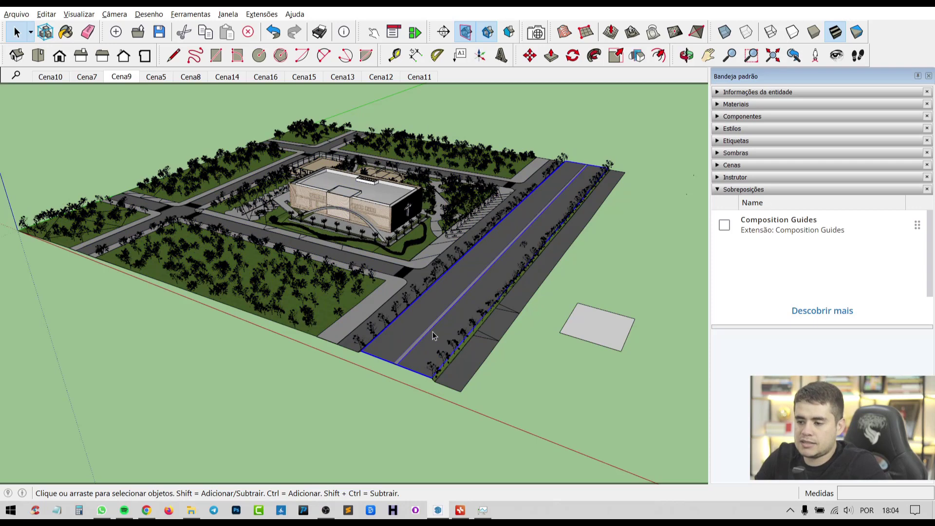
right_click(451, 293)
mouse_move(501, 437)
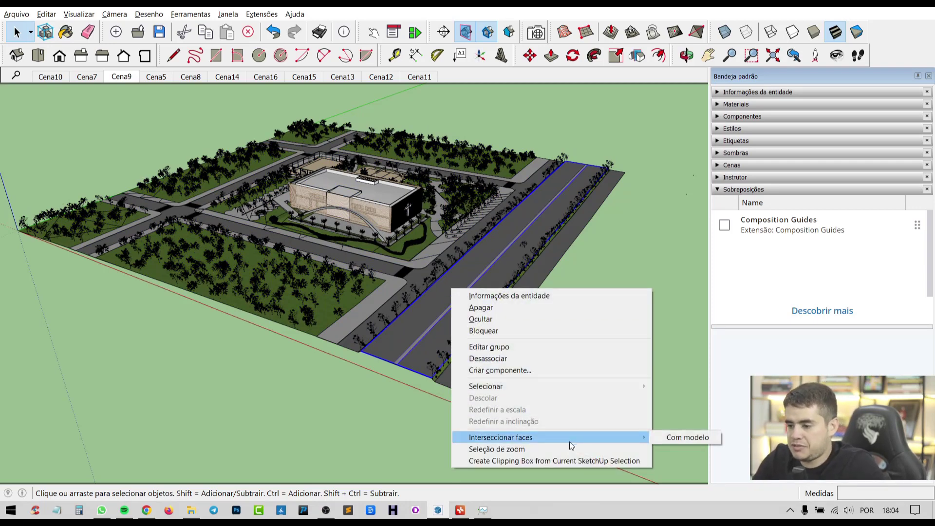
left_click(241, 376)
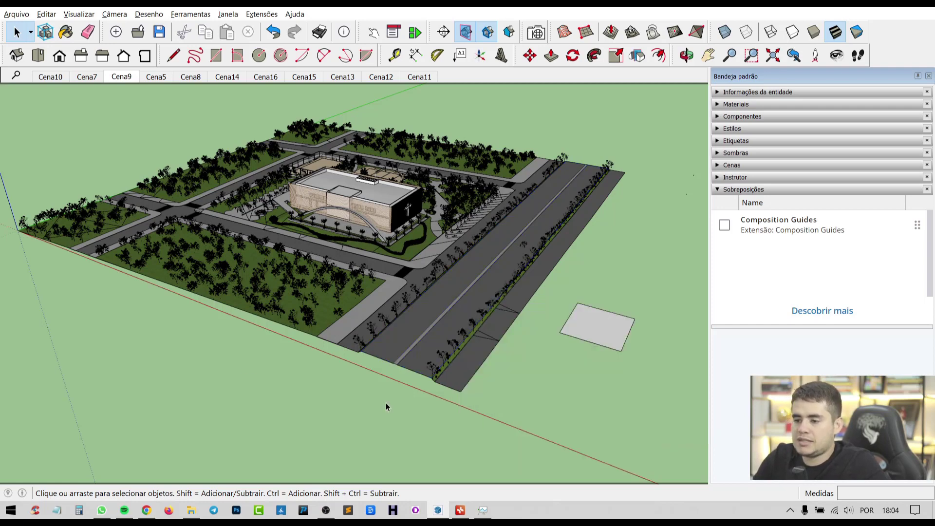
left_click(361, 233)
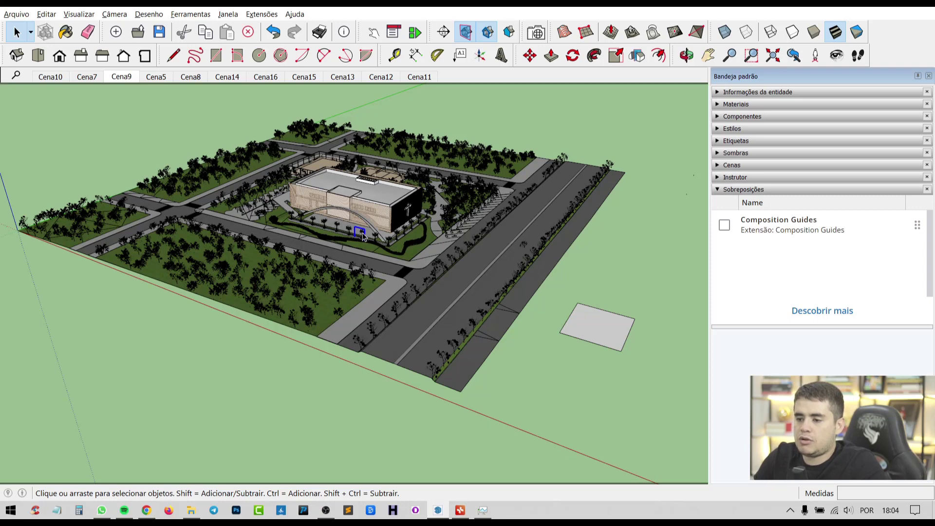
Step: Select the railing near the building base and Zoom Selection onto it
right_click(363, 236)
left_click(356, 242)
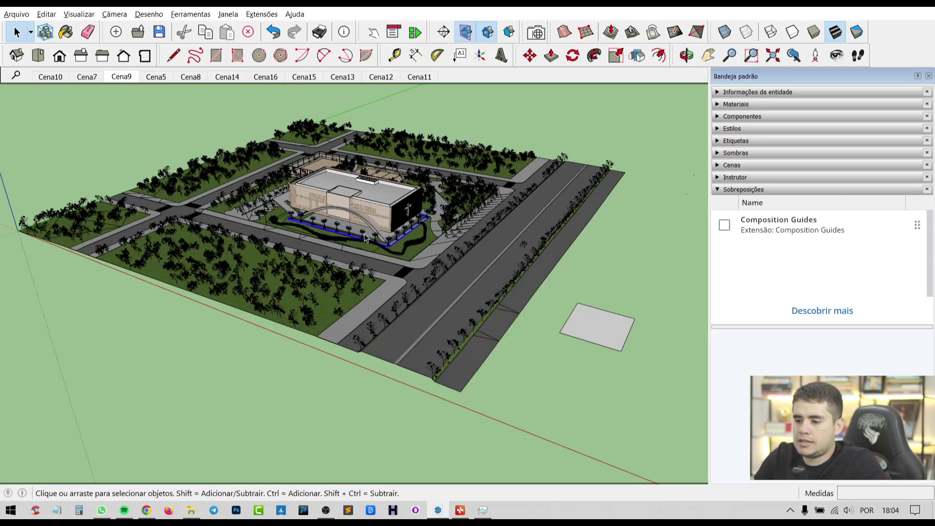
left_click(363, 231)
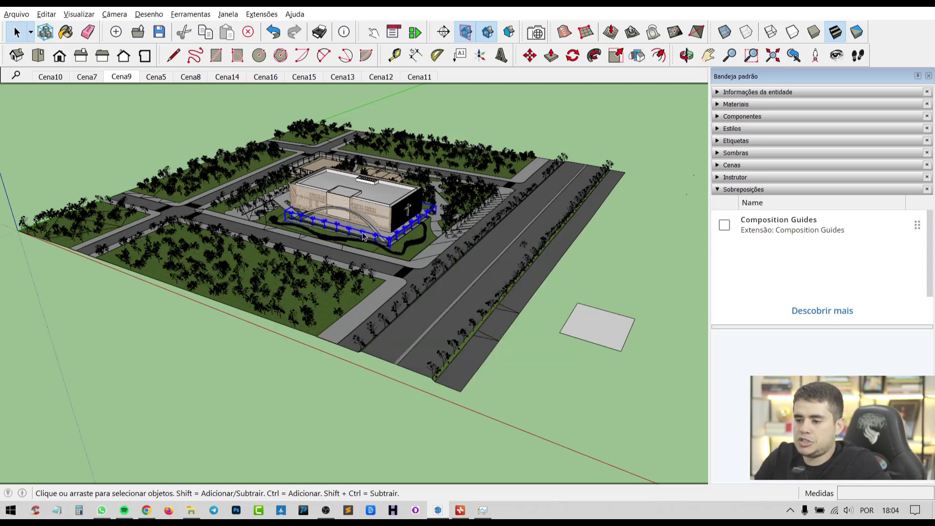
right_click(363, 237)
left_click(461, 392)
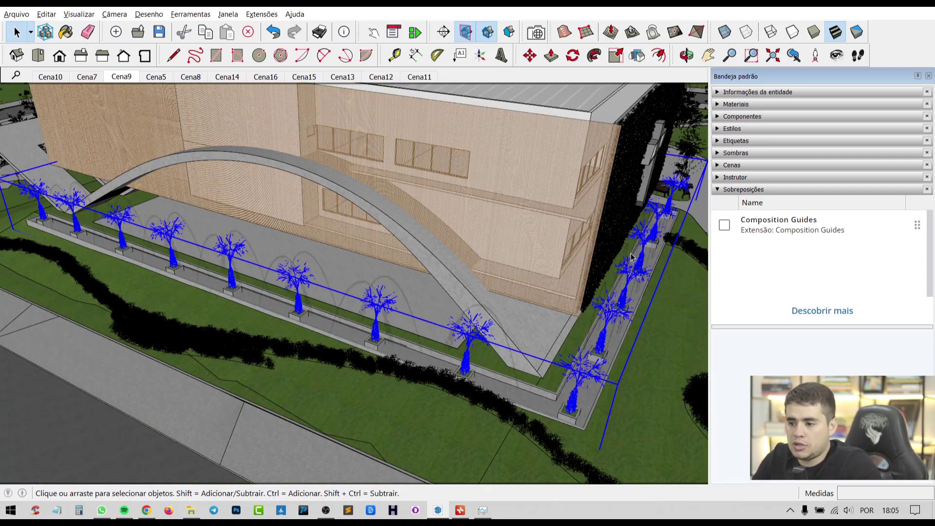
Step: Zoom onto a tree in front of the church, try Create Clipping Box, then deselect
left_click(393, 281)
right_click(393, 281)
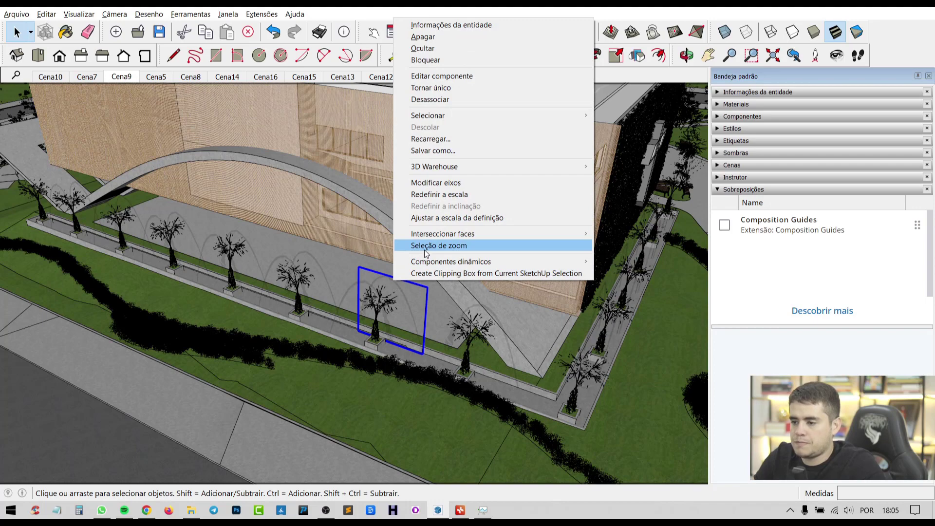
left_click(425, 250)
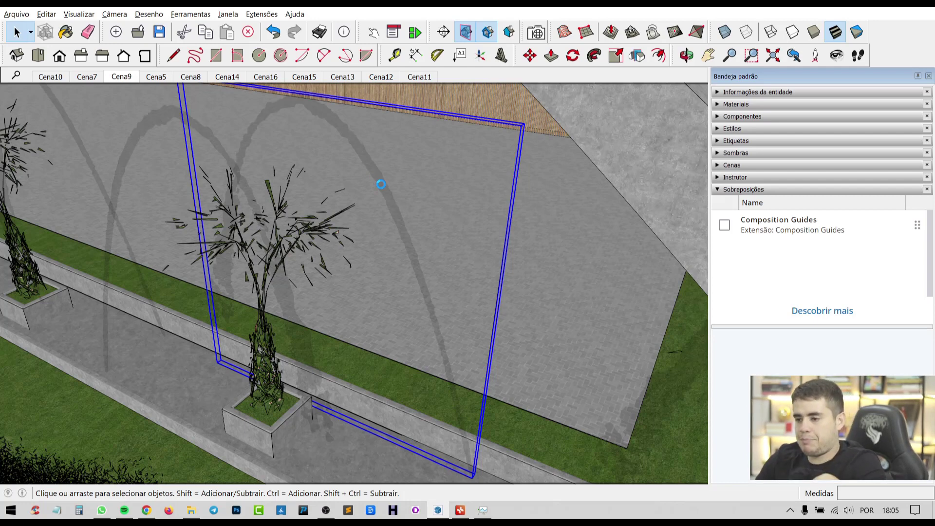
right_click(382, 185)
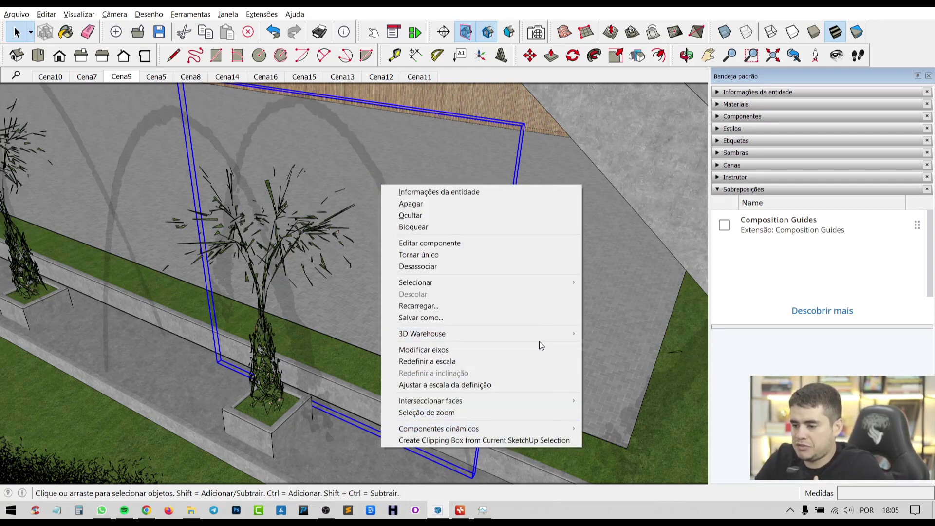
left_click(449, 441)
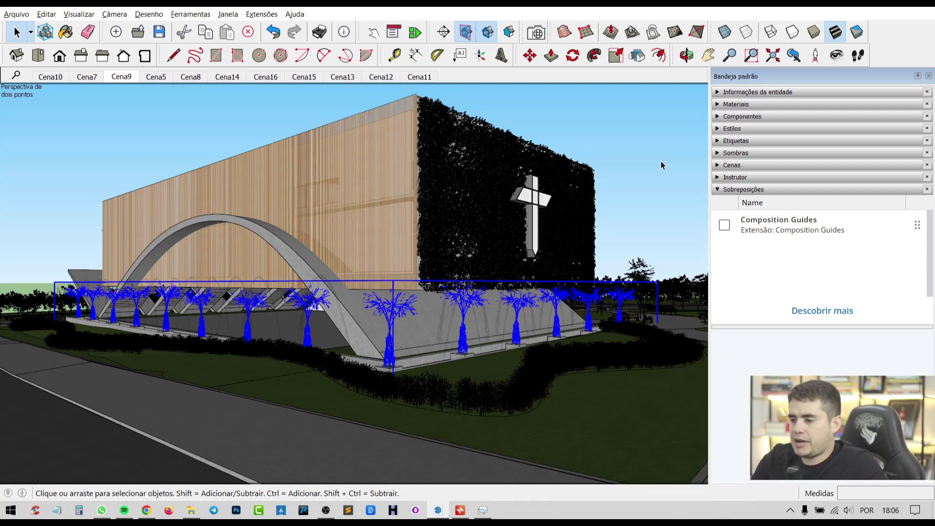
left_click(657, 167)
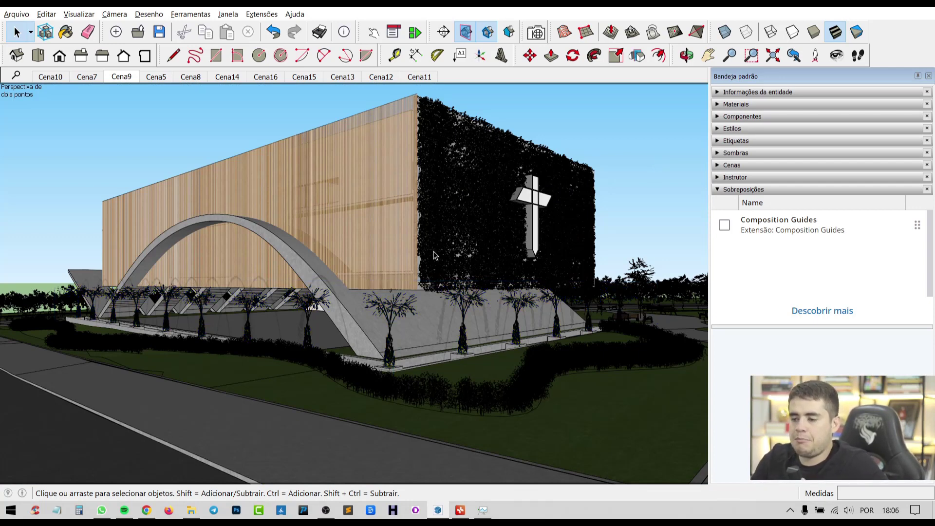
Step: Delete the loose white rectangle face from the lawn beside the avenue
scroll(405, 296, "down", 2)
scroll(404, 296, "down", 3)
scroll(404, 296, "down", 2)
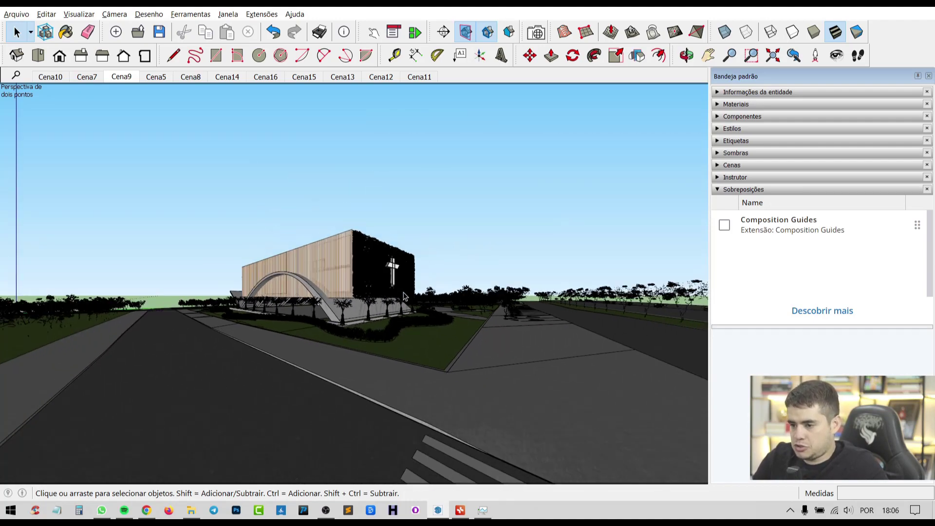
mouse_move(405, 296)
middle_mouse_down()
mouse_move(418, 397)
mouse_move(410, 391)
middle_mouse_up()
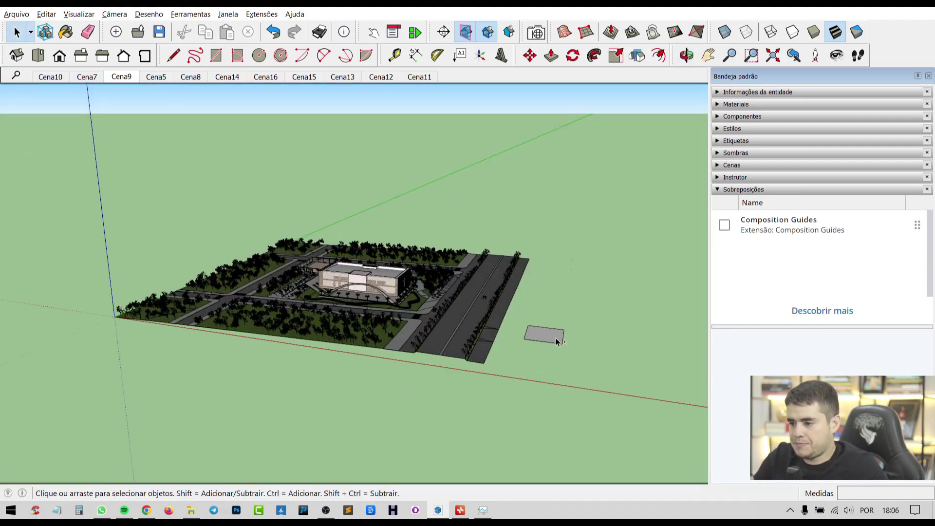
mouse_move(589, 335)
middle_mouse_down()
mouse_move(585, 319)
mouse_move(545, 325)
mouse_move(539, 313)
mouse_move(392, 390)
middle_mouse_up()
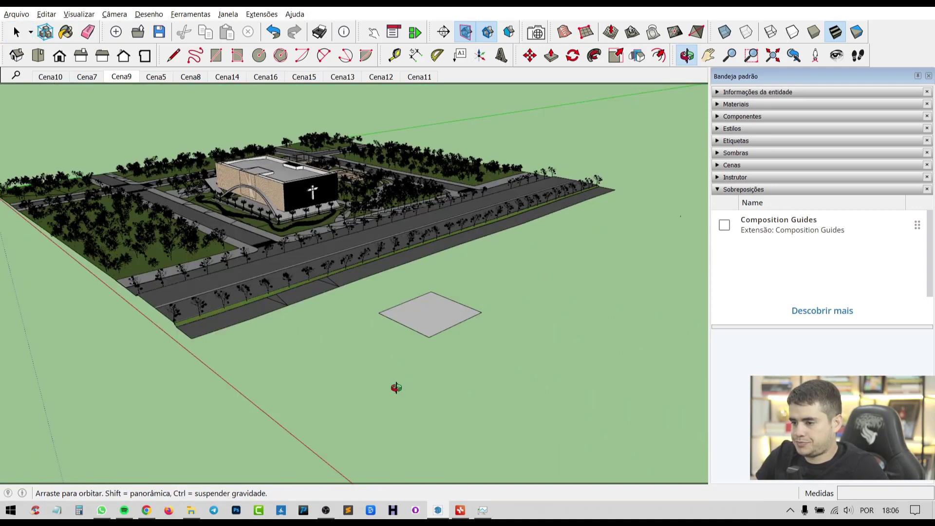
scroll(524, 366, "up", 5)
key("r")
left_click(481, 347)
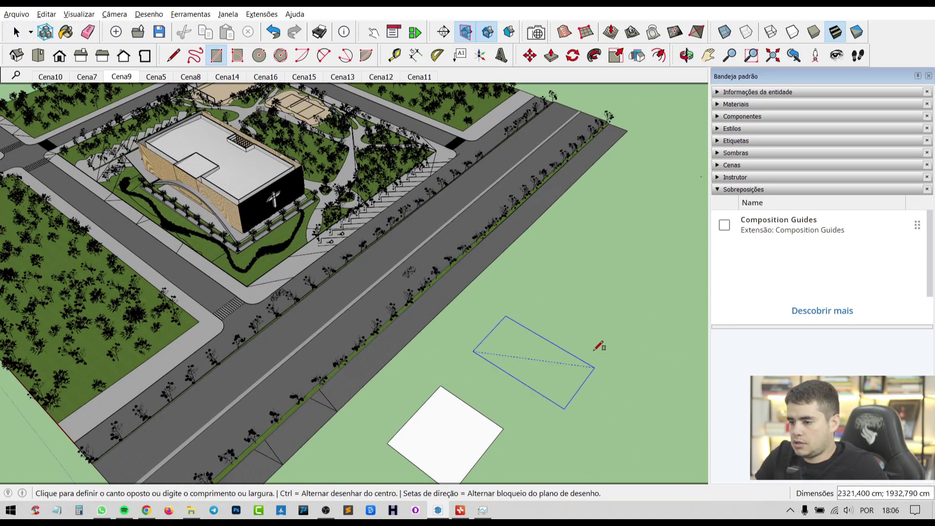
key("space")
left_click(448, 436)
key("Delete")
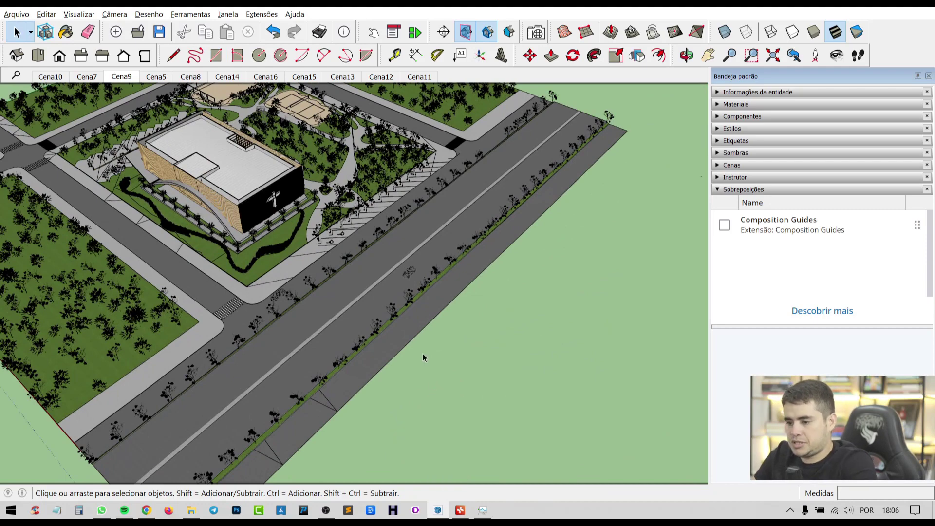
Step: Enter the roadside tree group for editing and pick individual median trees
left_click(398, 318)
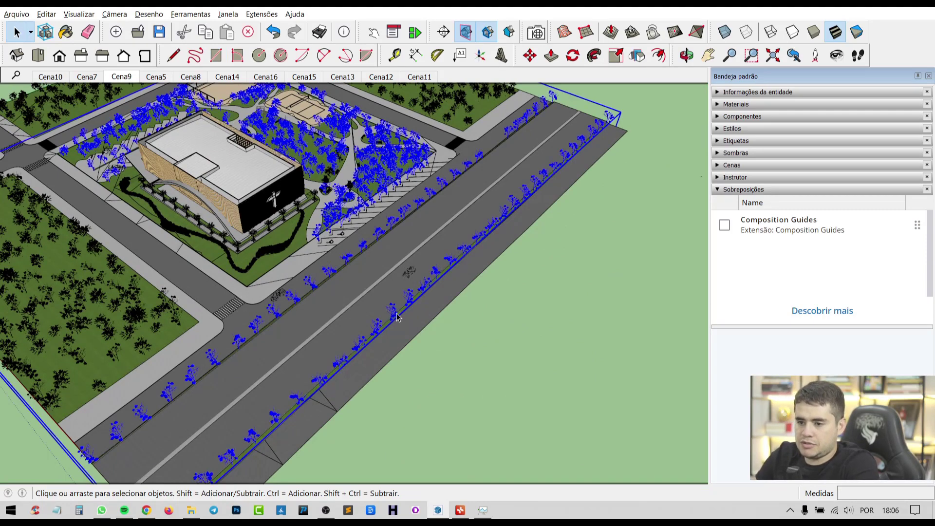
right_click(398, 318)
left_click(446, 375)
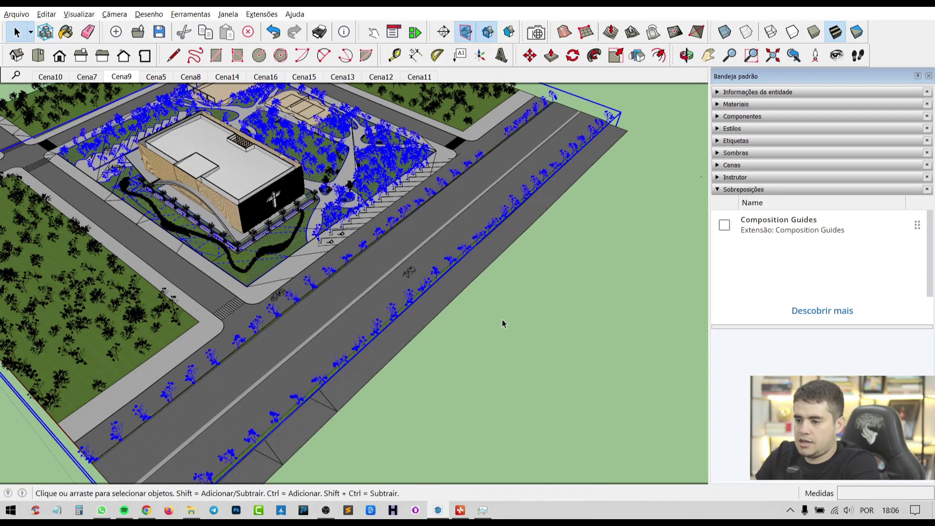
left_click(453, 305)
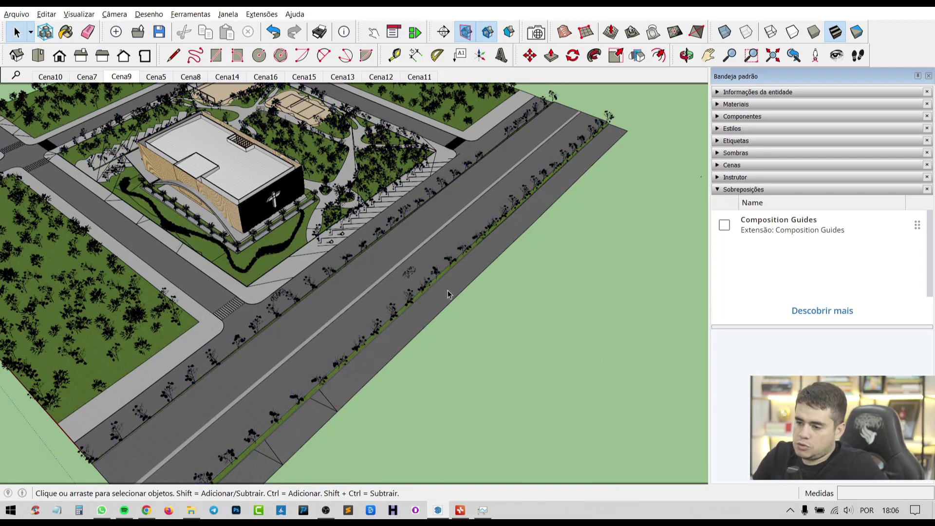
left_click(404, 299)
right_click(409, 299)
left_click(433, 373)
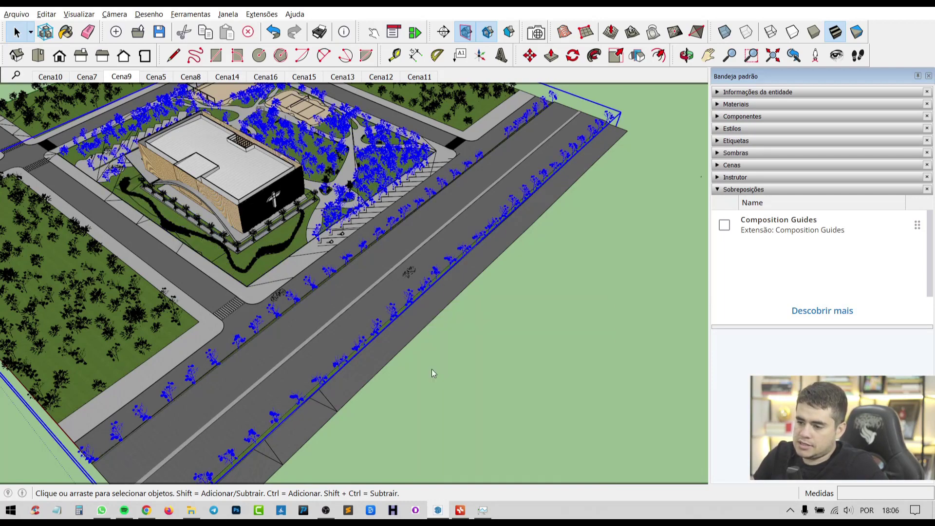
left_click(410, 306)
left_click(422, 289)
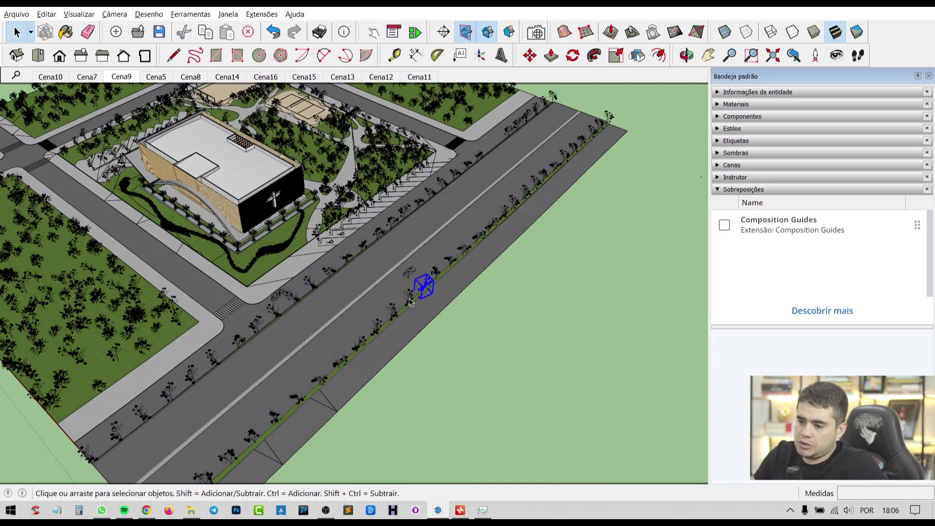
scroll(408, 296, "up", 3)
scroll(424, 285, "up", 2)
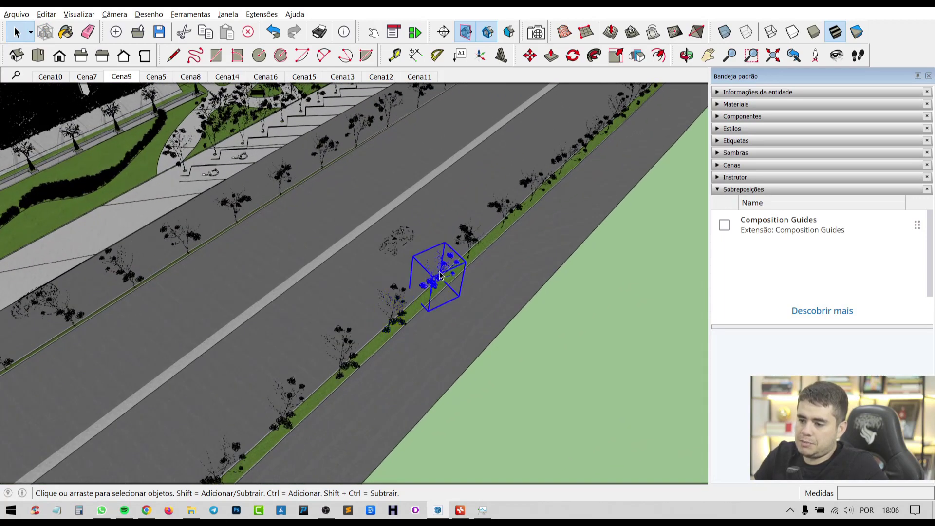
left_click(600, 373)
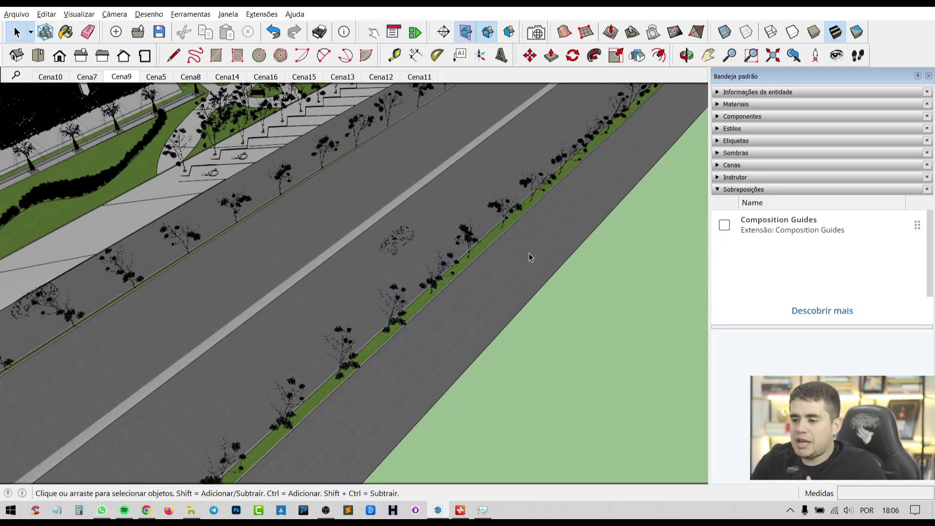
Step: Select the median and nearby roadside trees, drop two far-side ones, then clear the selection
scroll(529, 253, "down", 5)
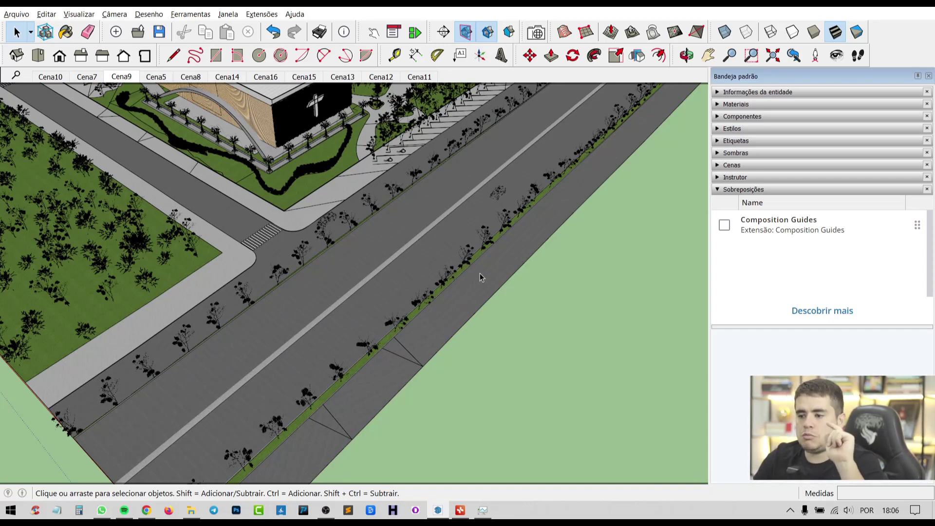
scroll(467, 262, "up", 2)
scroll(467, 262, "up", 2)
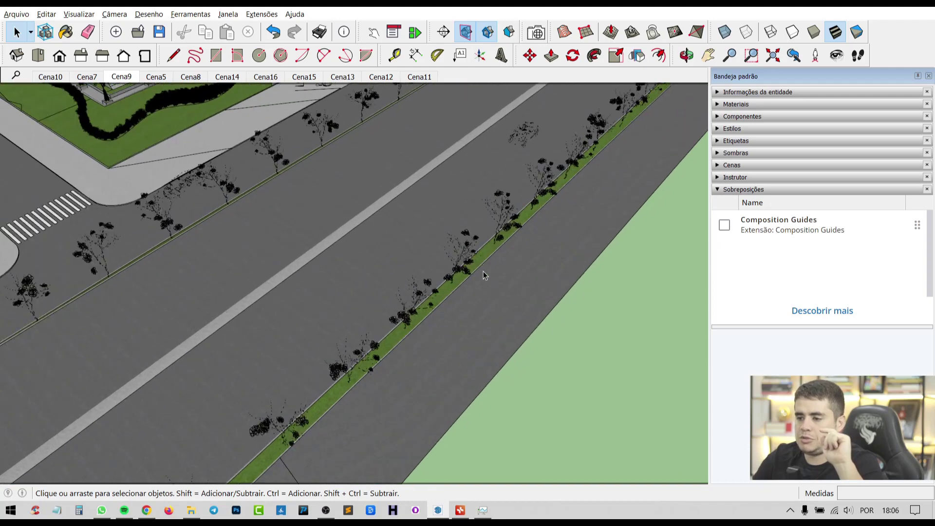
left_click(467, 239)
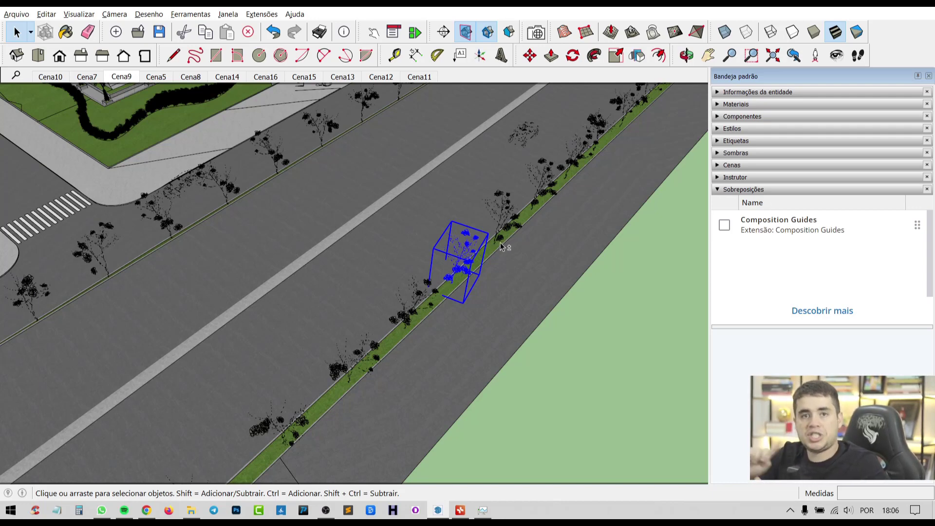
left_click(429, 287, "shift")
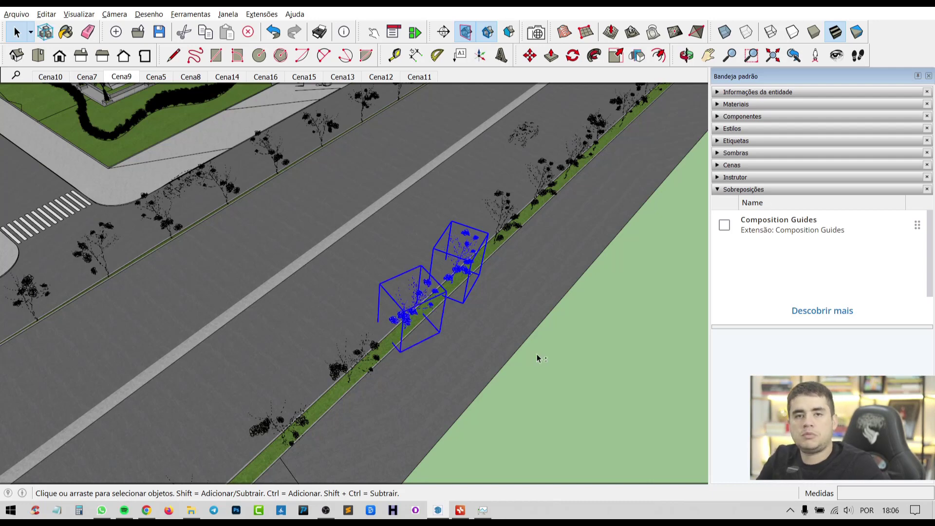
left_click(374, 352, "shift")
left_click(275, 161, "shift")
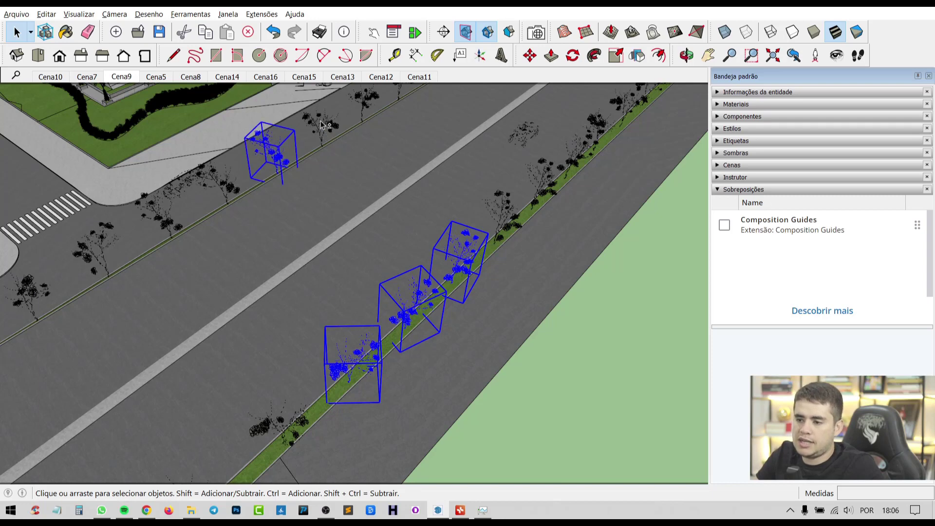
left_click(321, 124, "shift")
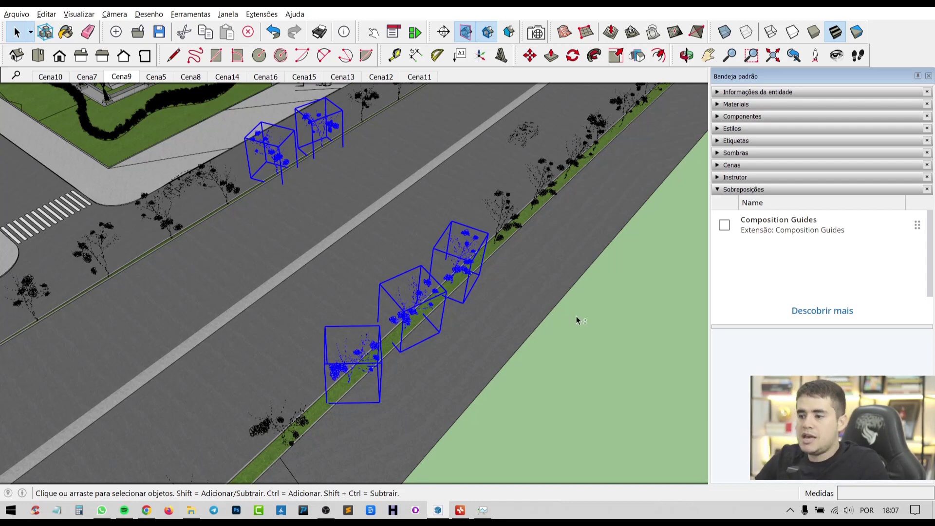
left_click(498, 194, "ctrl")
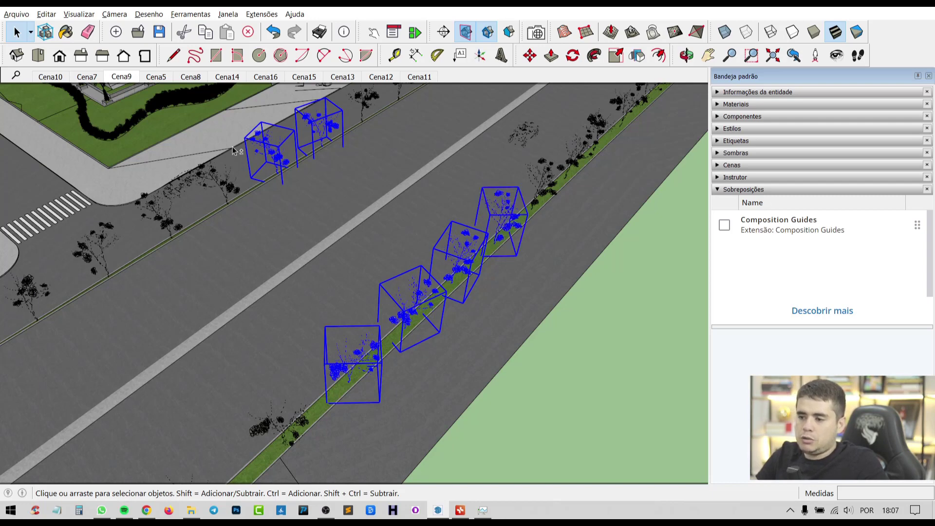
left_click(217, 179, "ctrl")
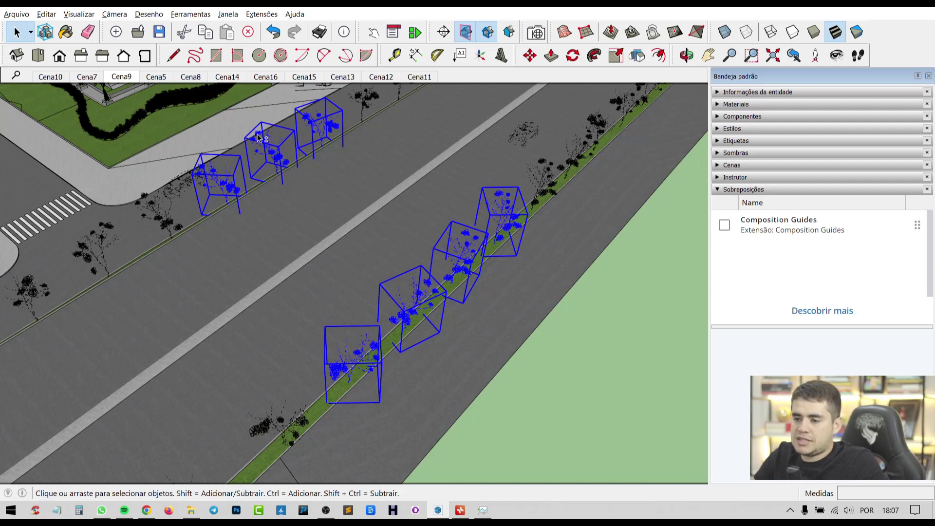
left_click(279, 160, "shift")
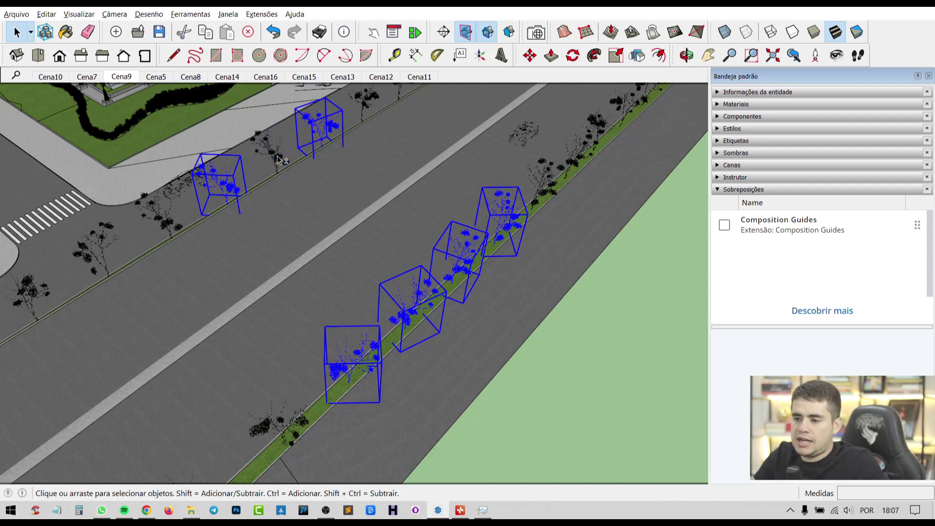
left_click(332, 128, "shift")
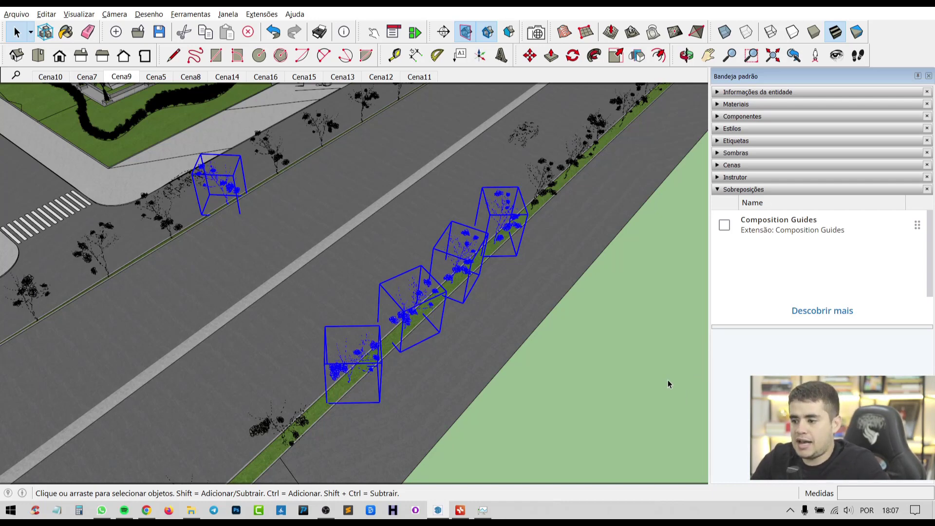
left_click_drag(668, 381, 639, 350)
left_click_drag(600, 289, 598, 288)
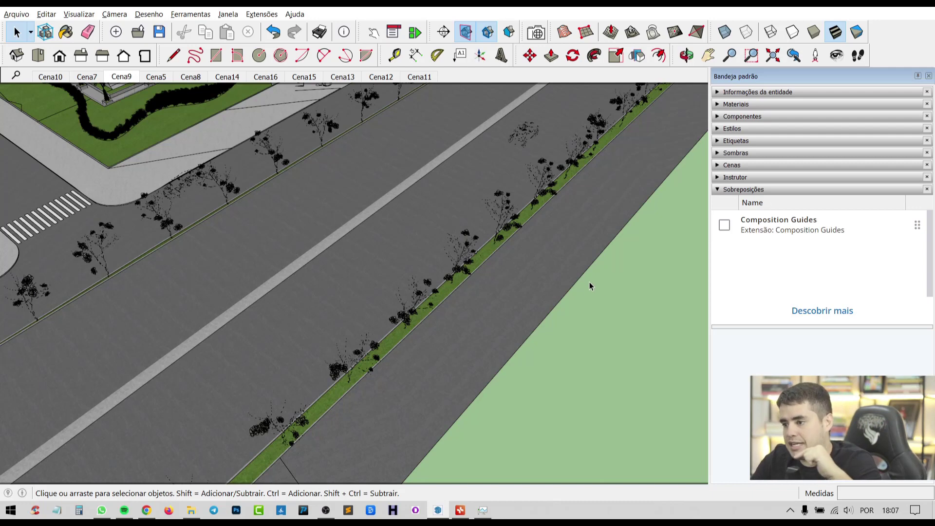
Step: Box-select three median trees, then deselect the road edge lines and the tree copies
left_click_drag(591, 286, 688, 409)
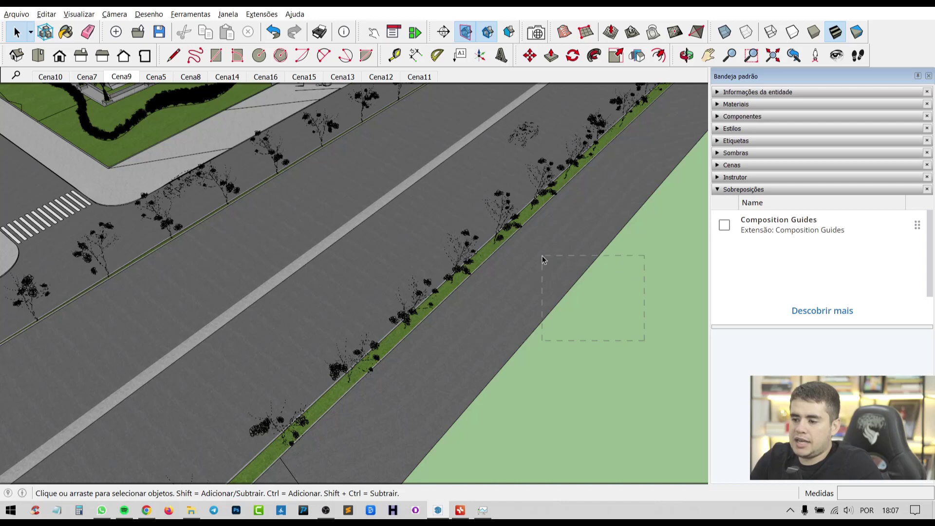
left_click_drag(497, 254, 492, 252)
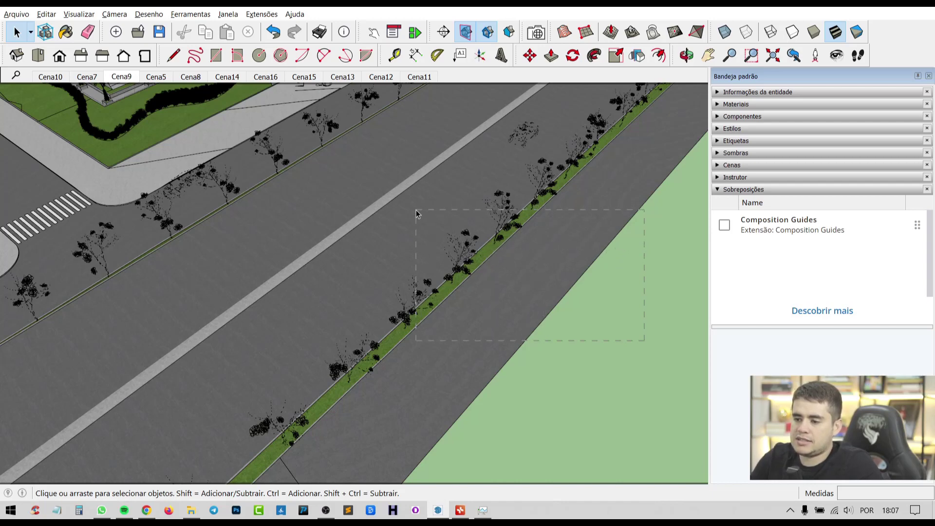
left_click_drag(420, 209, 408, 212)
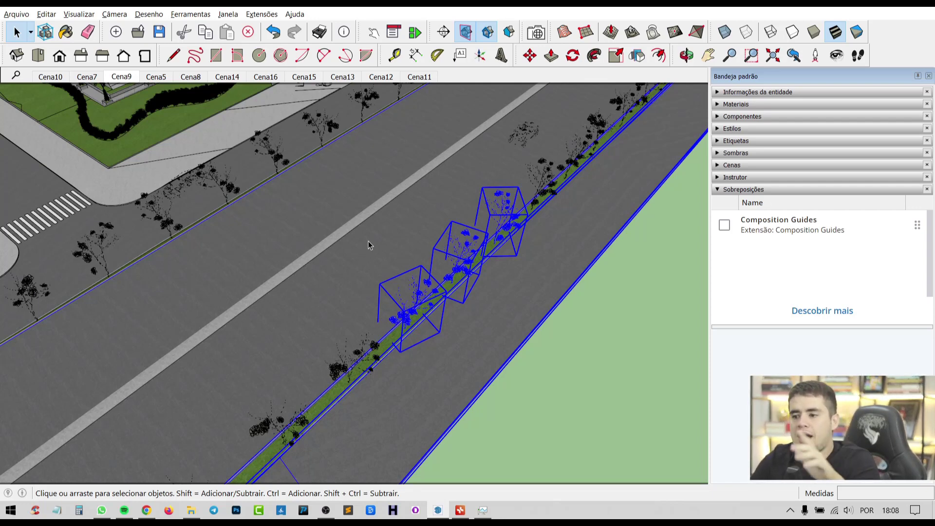
left_click(424, 224, "shift")
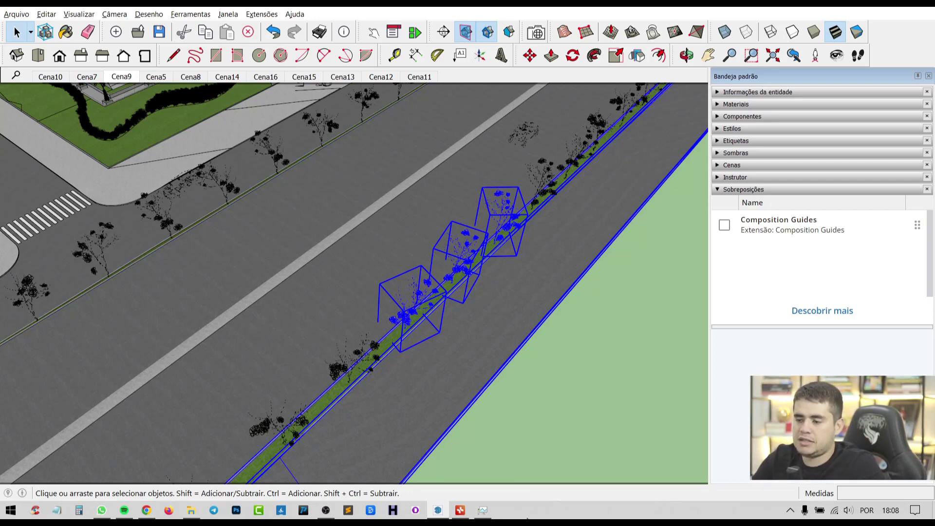
left_click(558, 304, "shift")
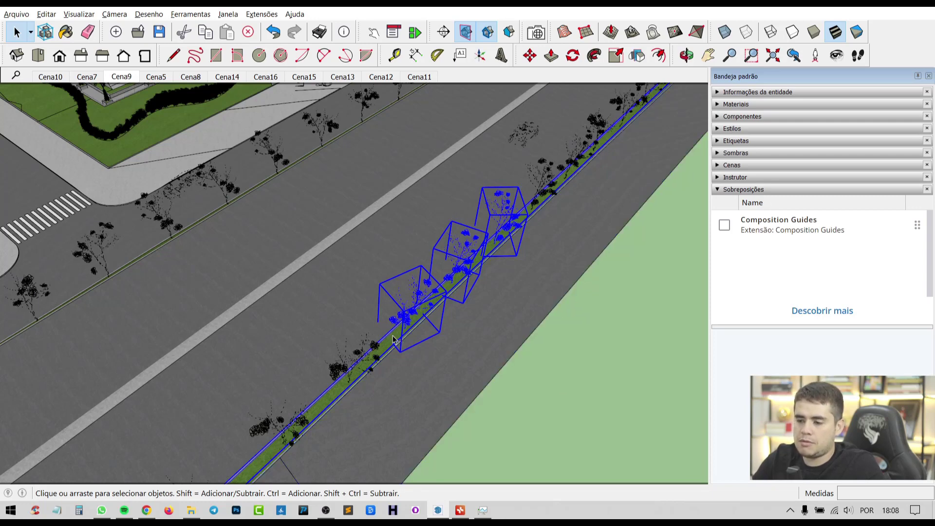
left_click(647, 377)
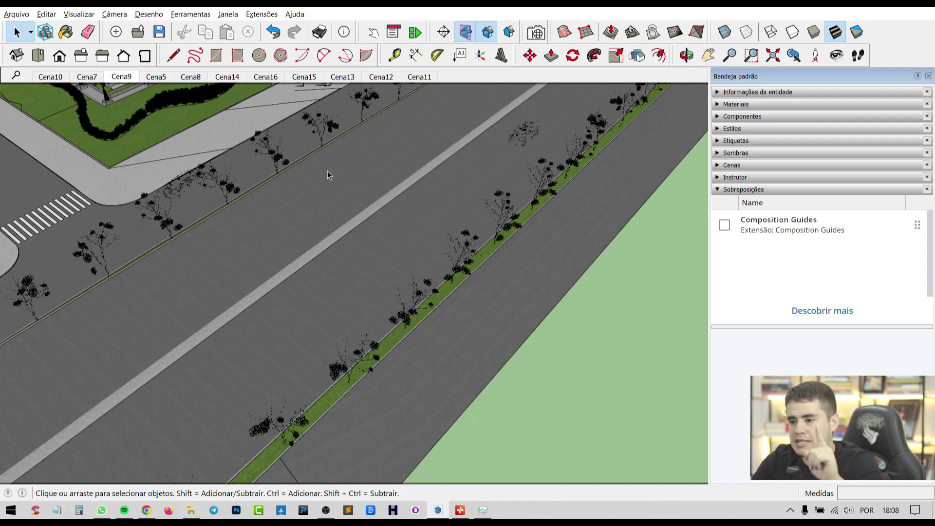
mouse_move(327, 172)
left_mouse_down()
mouse_move(608, 372)
mouse_move(598, 286)
mouse_move(545, 255)
mouse_move(500, 326)
mouse_move(507, 286)
mouse_move(578, 381)
mouse_move(581, 353)
left_mouse_up()
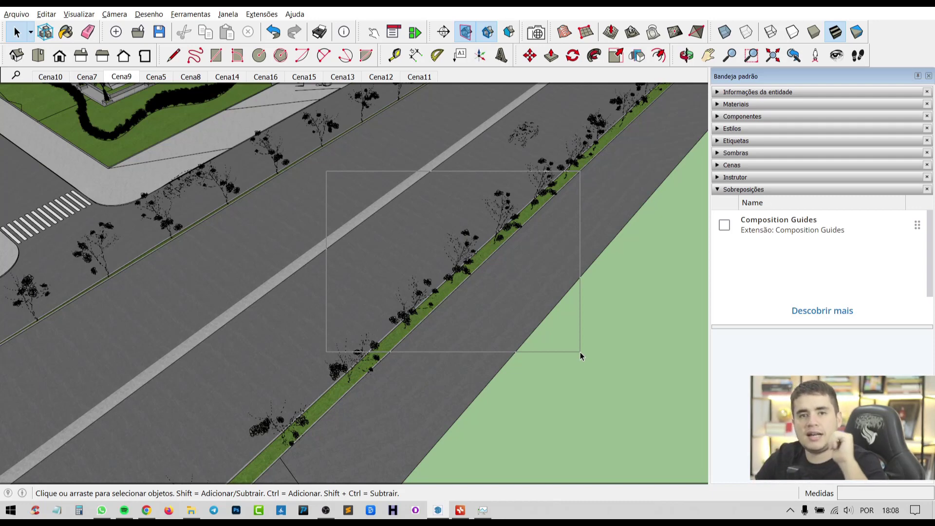
mouse_move(580, 353)
left_mouse_down()
mouse_move(560, 314)
mouse_move(490, 344)
mouse_move(545, 320)
mouse_move(408, 244)
mouse_move(587, 351)
mouse_move(595, 368)
mouse_move(580, 246)
mouse_move(522, 152)
mouse_move(532, 138)
mouse_move(212, 397)
mouse_move(507, 355)
mouse_move(609, 387)
mouse_move(618, 359)
mouse_move(384, 364)
mouse_move(348, 368)
mouse_move(341, 380)
mouse_move(472, 417)
mouse_move(596, 368)
mouse_move(570, 173)
mouse_move(553, 178)
mouse_move(576, 347)
mouse_move(599, 348)
mouse_move(600, 358)
mouse_move(573, 331)
mouse_move(445, 272)
mouse_move(572, 372)
mouse_move(588, 372)
left_mouse_up()
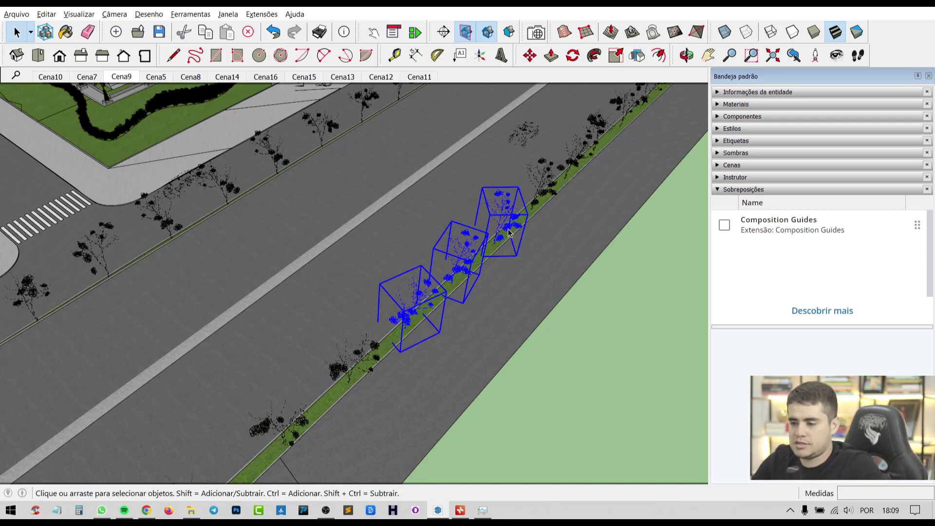
left_click(567, 332)
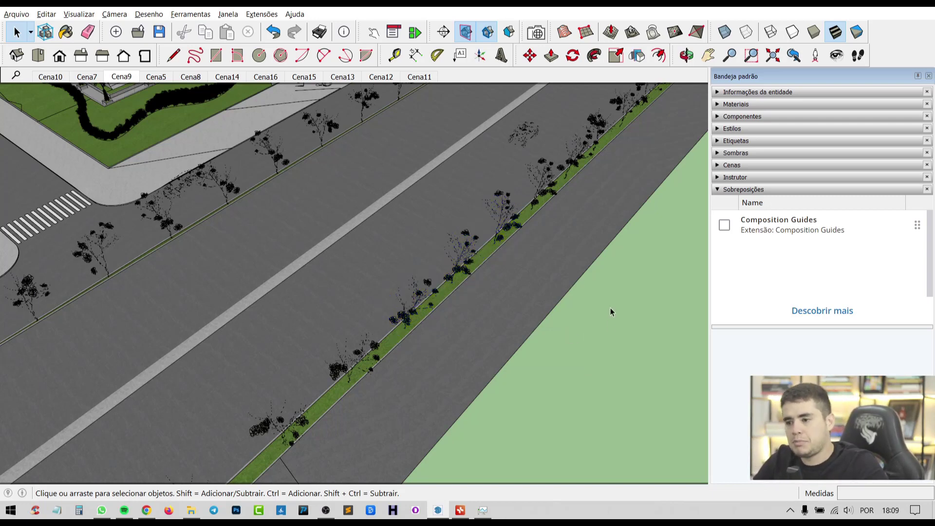
Step: Switch to the Cena9 scene and zoom extents to frame the whole church site
left_click(125, 79)
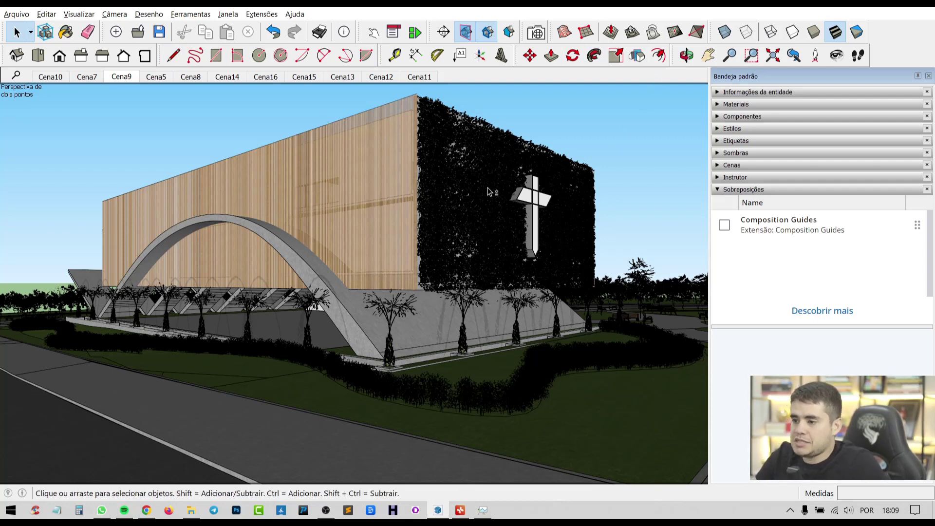
key("shift+z")
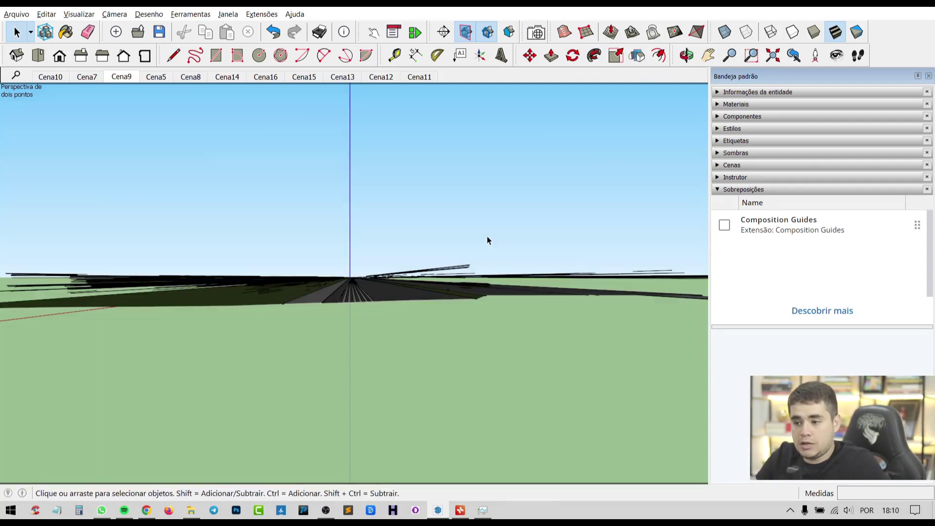
mouse_move(508, 232)
middle_mouse_down()
mouse_move(466, 401)
mouse_move(474, 340)
middle_mouse_up()
scroll(569, 307, "up", 3)
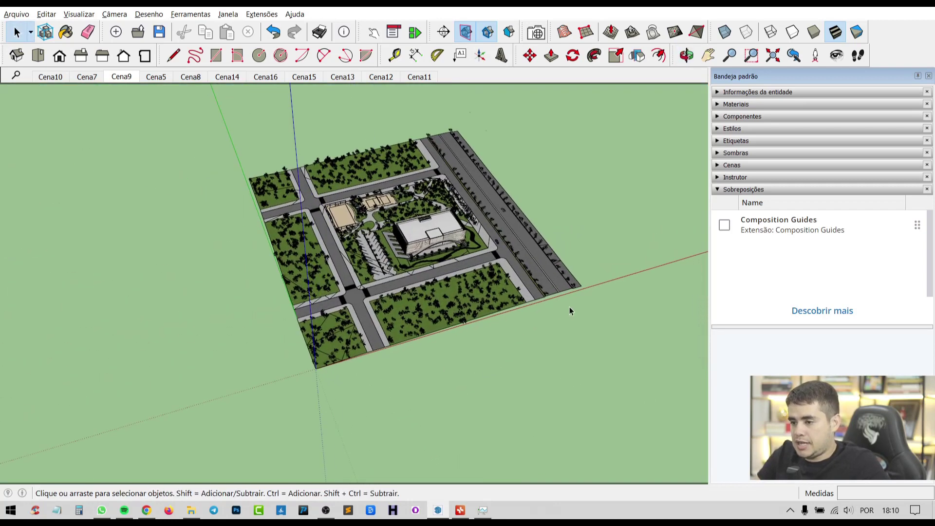
scroll(551, 314, "up", 3)
scroll(551, 314, "up", 1)
Step: Cancel a started line and orbit down to a low corner view of the site
key("l")
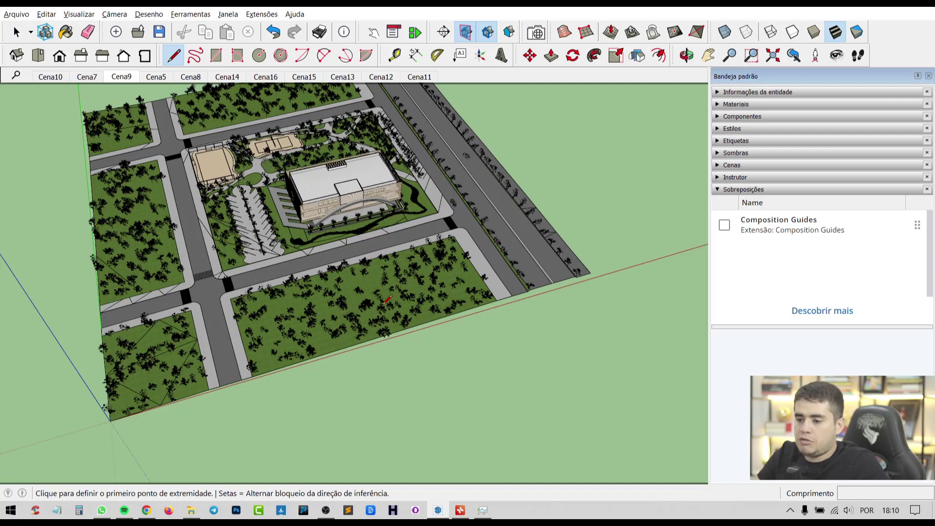
left_click(364, 380)
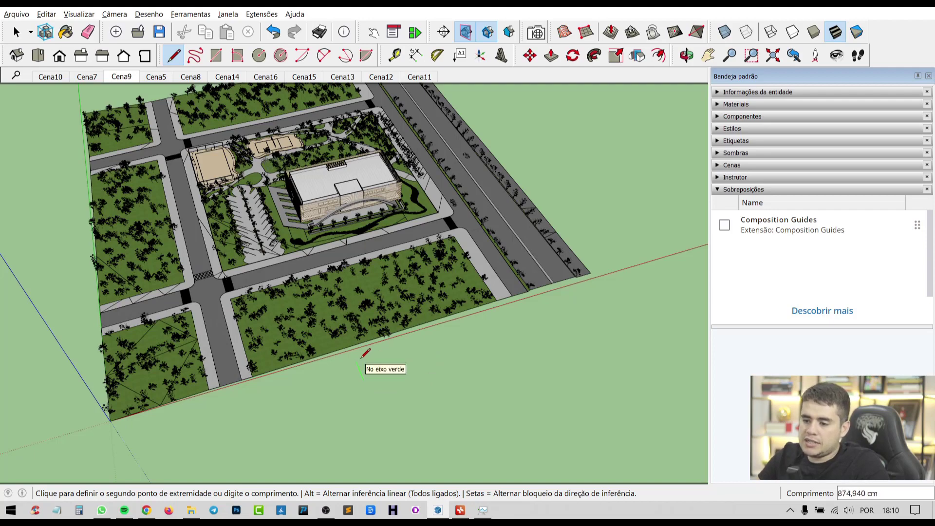
key("Escape")
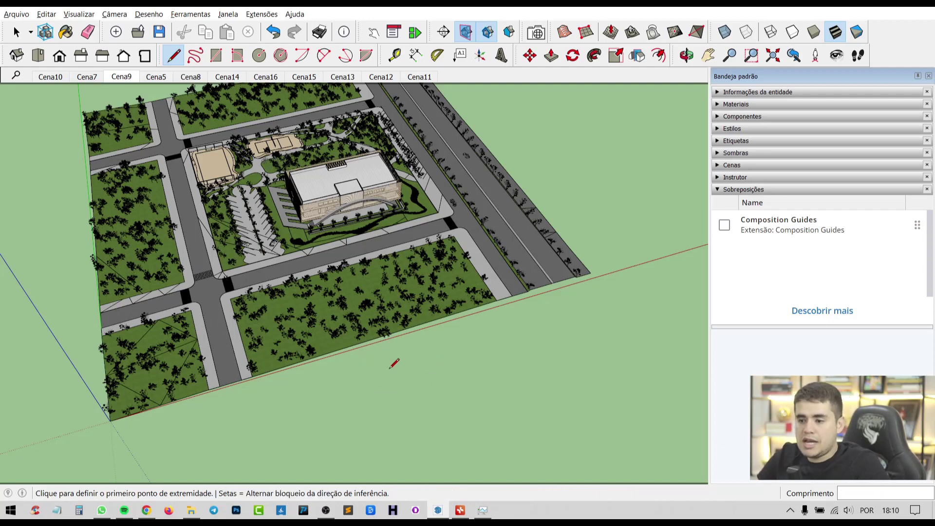
middle_click_drag(364, 354, 24, 129)
key("space")
Step: Orbit up to a higher overhead view of the whole site
scroll(73, 156, "up", 3)
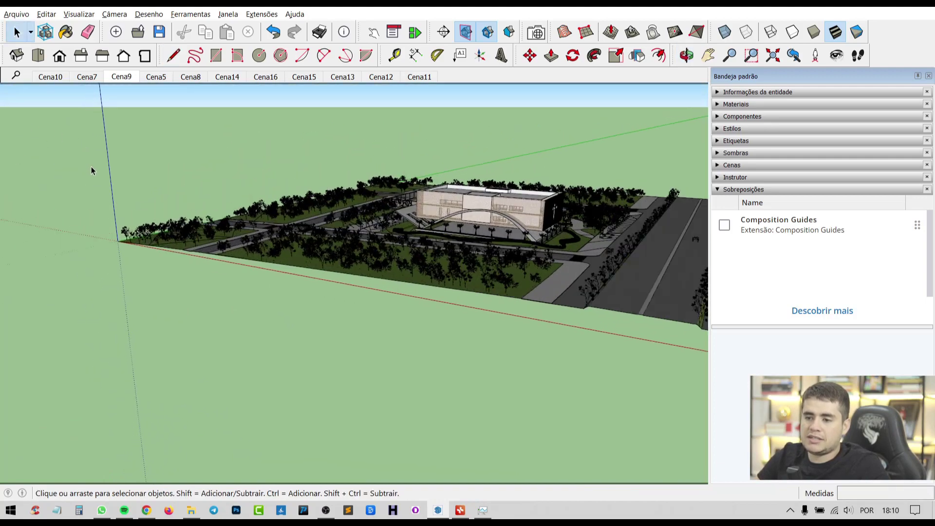
scroll(98, 165, "up", 2)
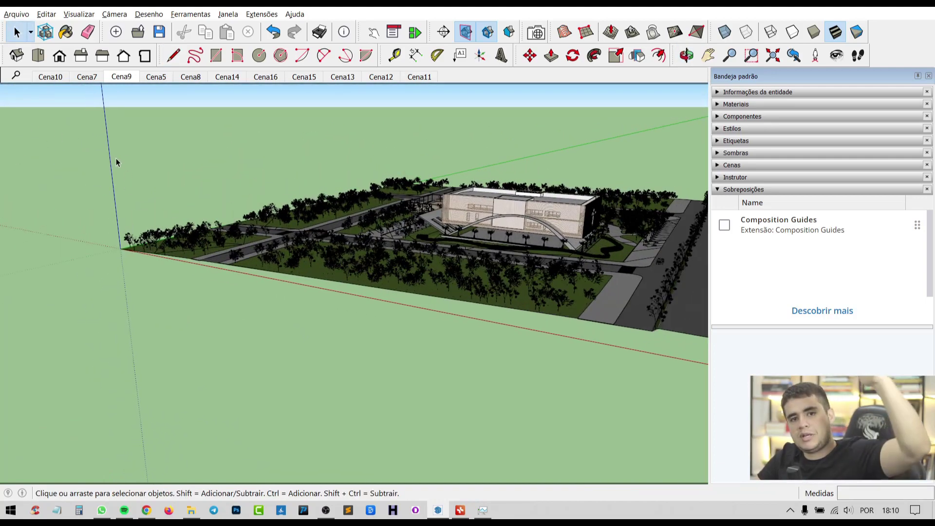
mouse_move(116, 159)
middle_mouse_down()
mouse_move(264, 341)
mouse_move(238, 367)
middle_mouse_up()
scroll(238, 371, "down", 2)
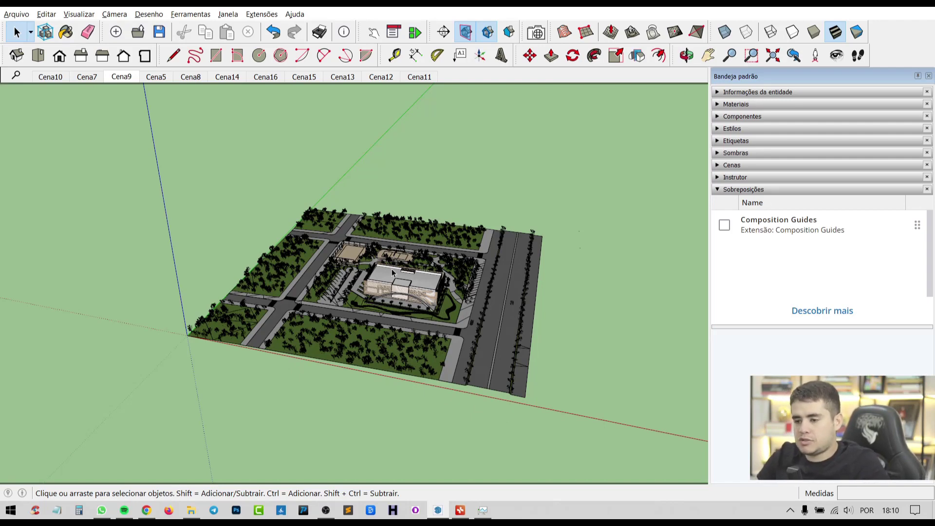
Step: Try blue, red and green axis locks on a cancelled line, then select the church building
key("l")
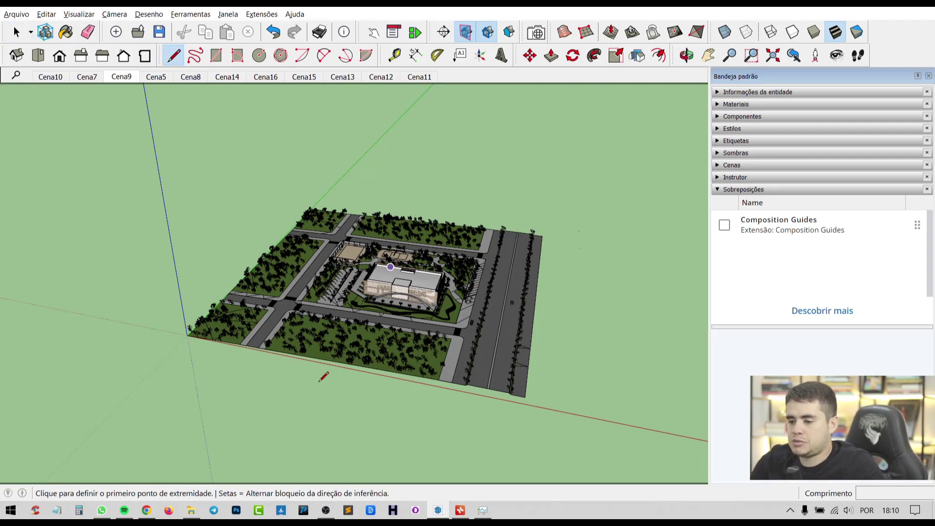
left_click(240, 427)
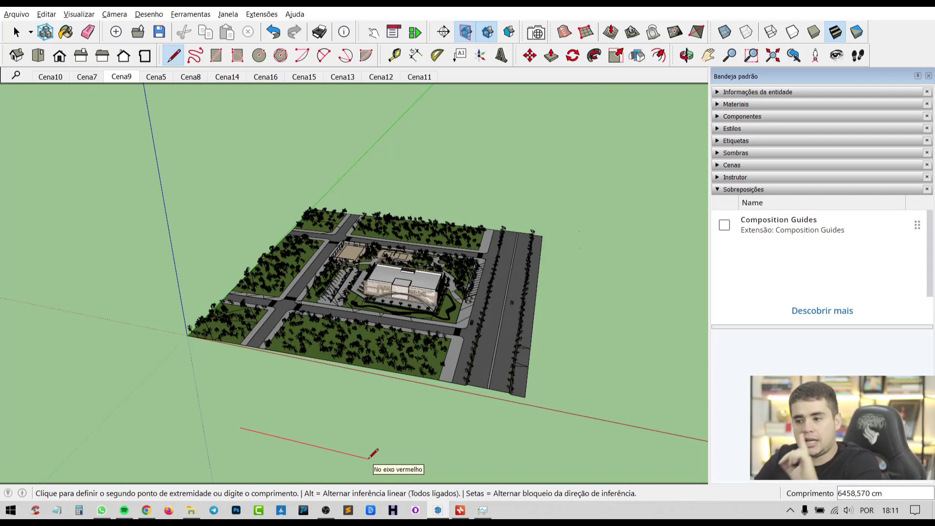
key("Up")
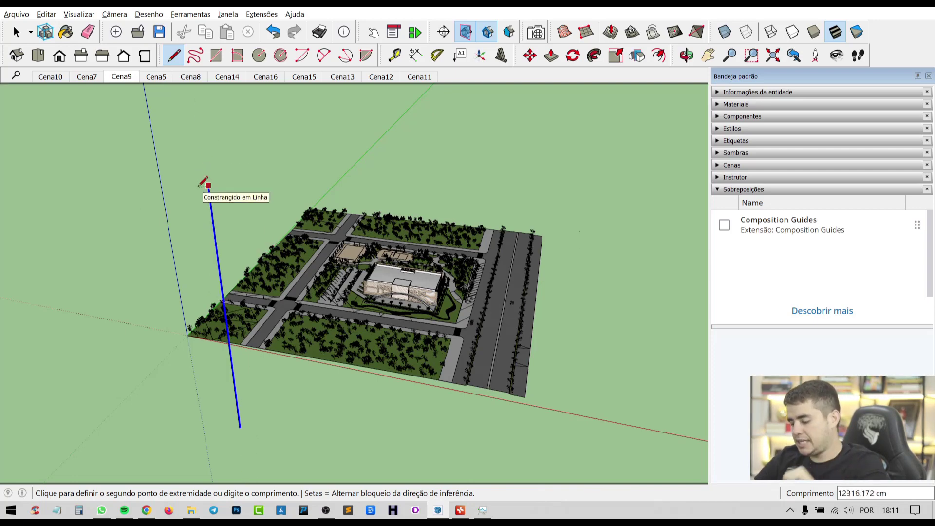
key("Right")
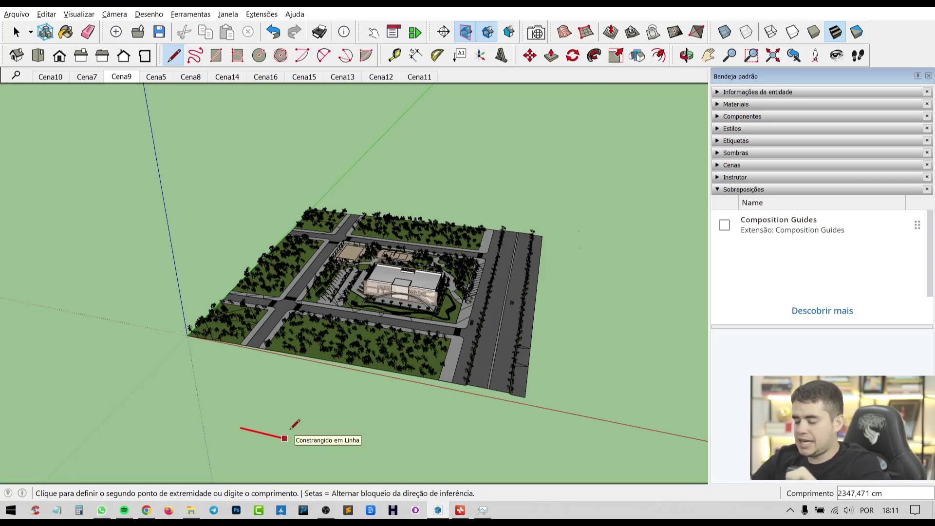
key("Left")
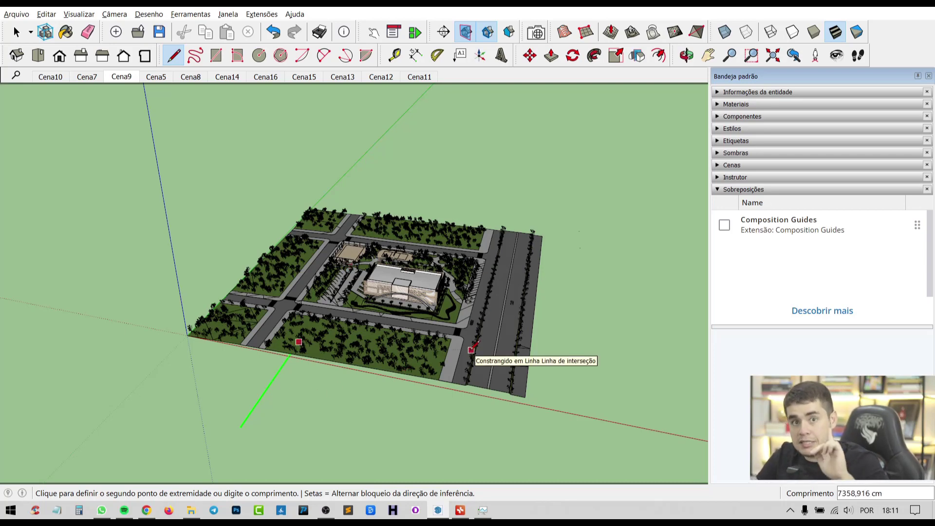
key("space")
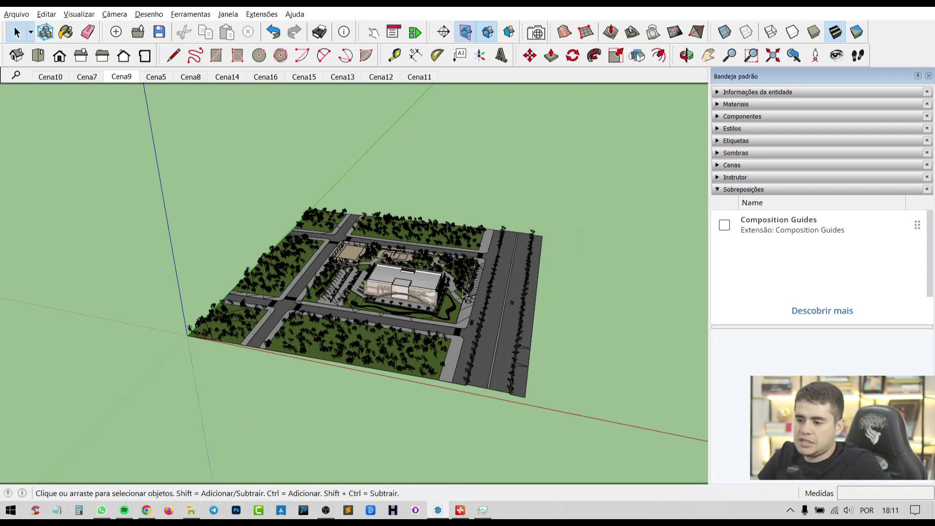
left_click(419, 285)
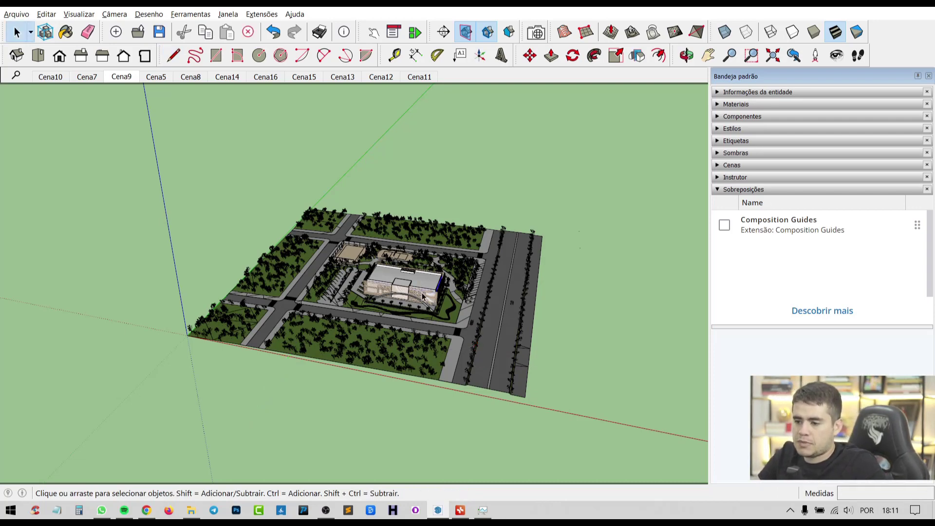
left_click(424, 296)
key("m")
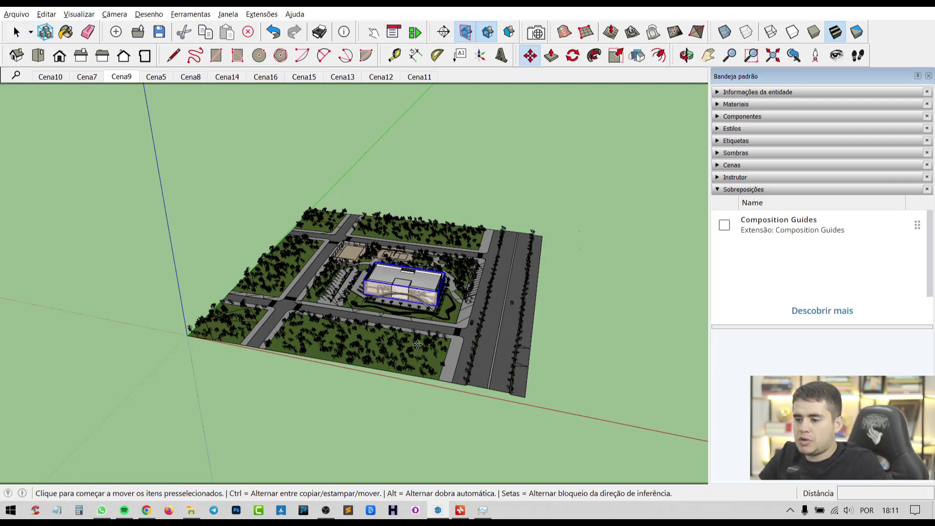
left_click(413, 414)
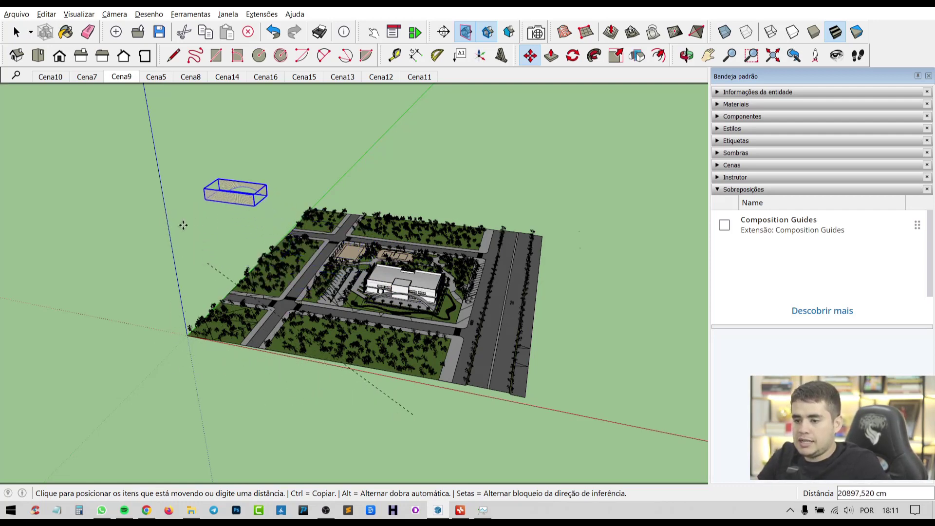
key("ctrl")
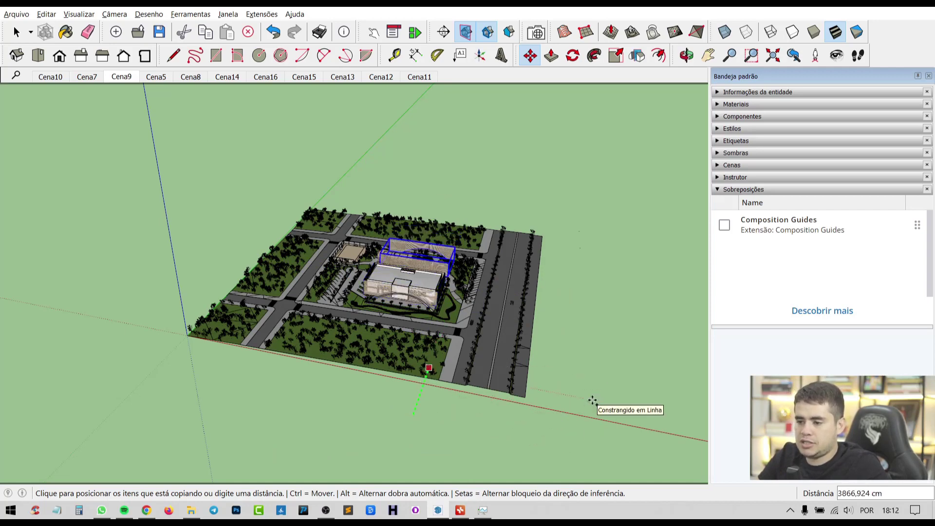
key("space")
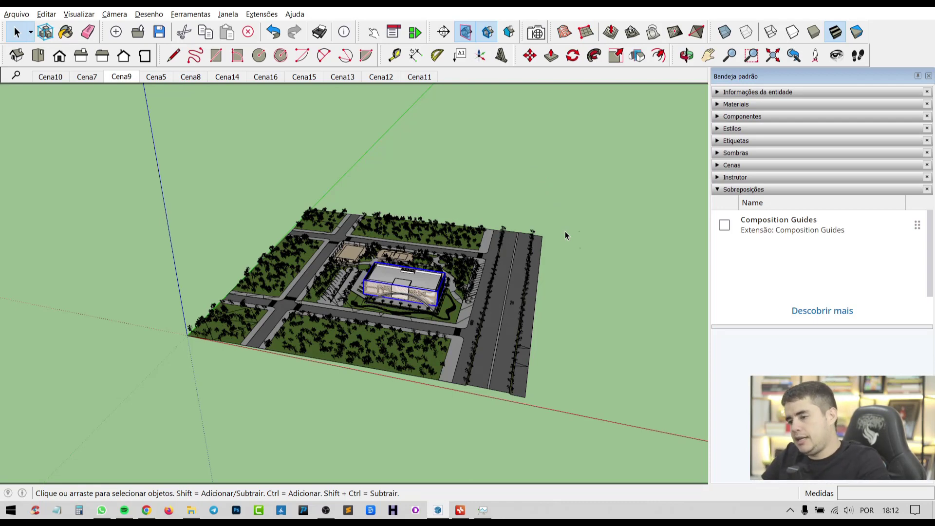
Step: Draw a 500 cm line along the red axis on the open lawn
key("l")
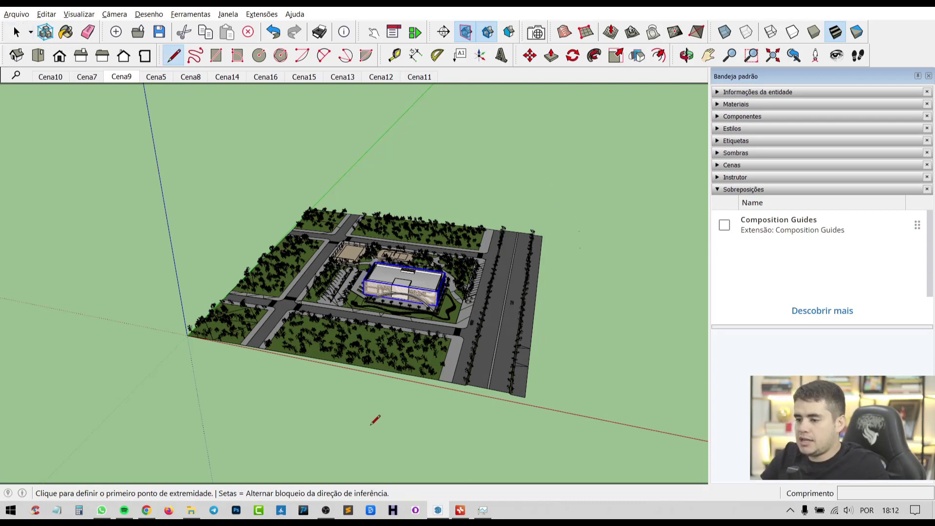
left_click(569, 371)
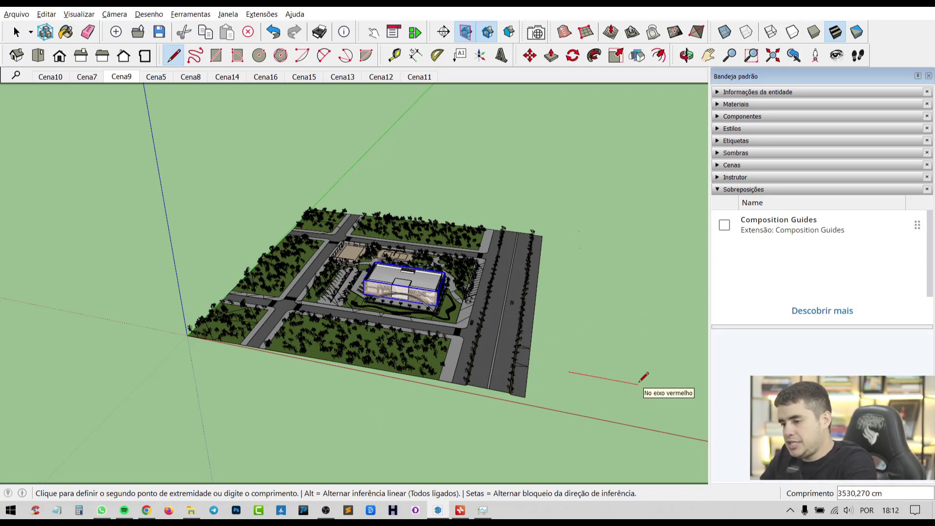
key("Right")
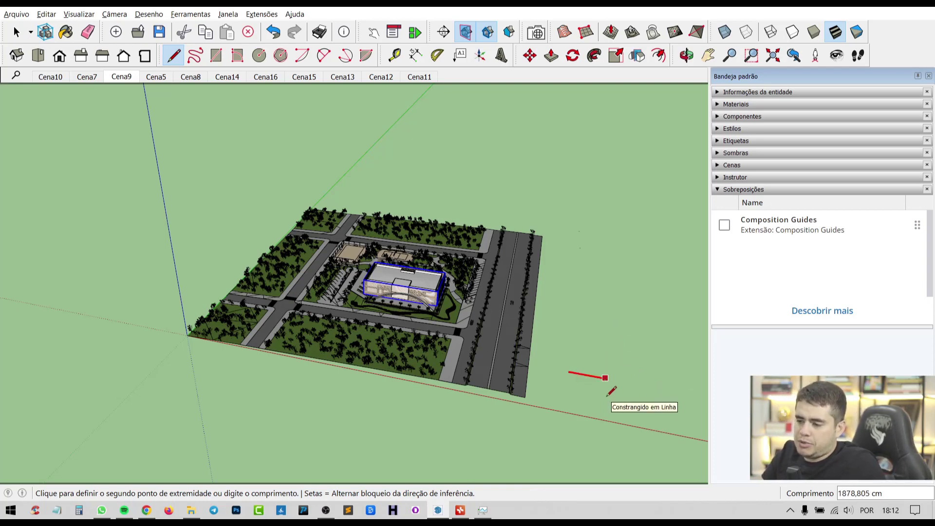
type("500")
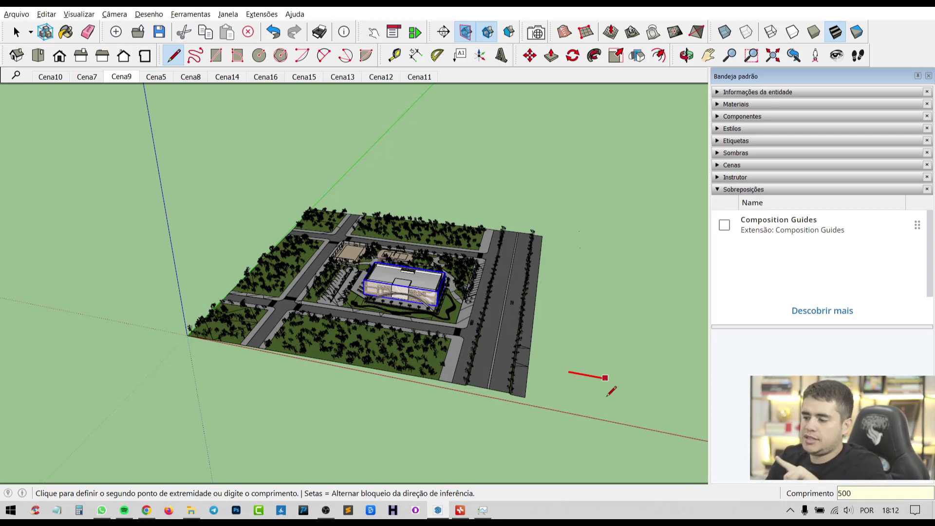
key("Return")
key("space")
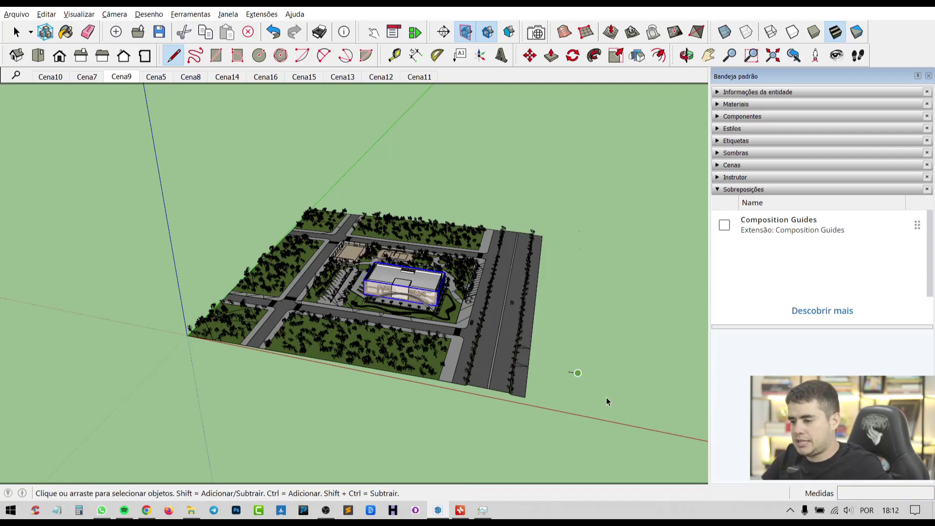
scroll(608, 390, "up", 2)
scroll(609, 385, "up", 3)
scroll(574, 368, "up", 3)
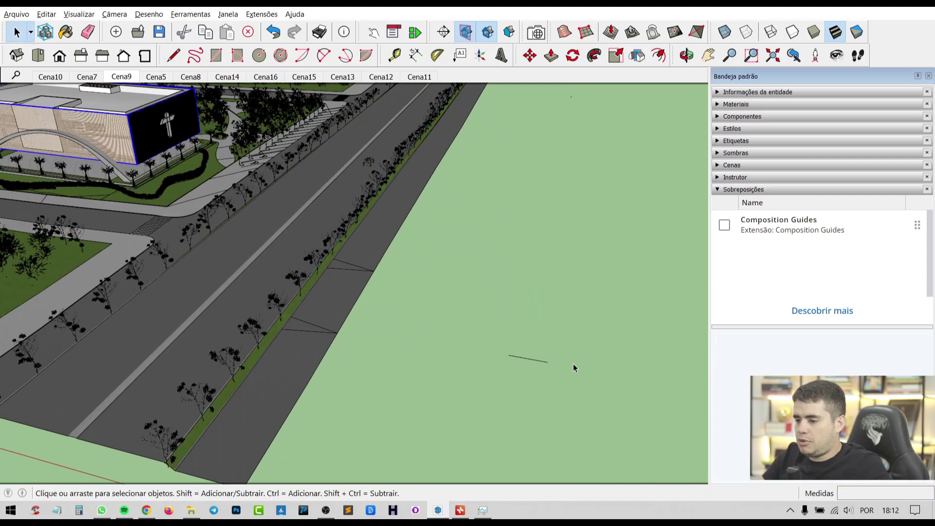
scroll(575, 365, "up", 3)
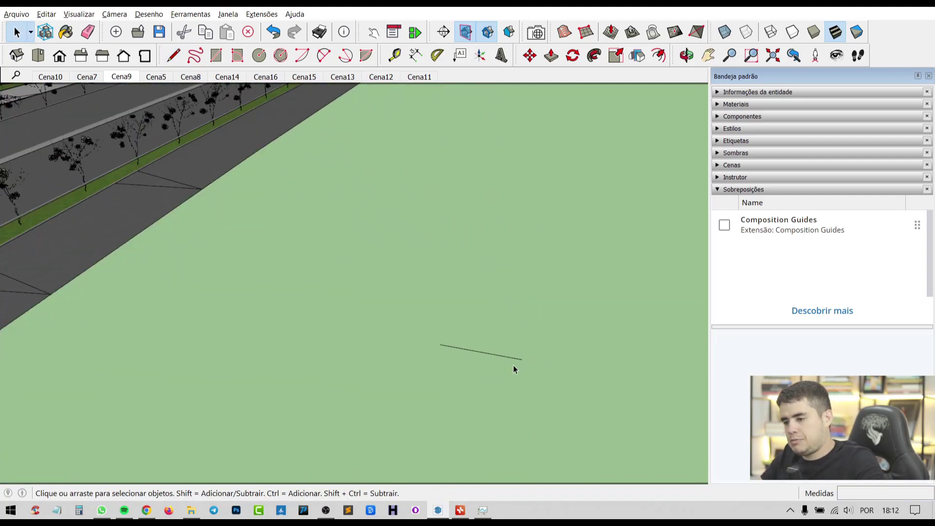
Step: Add a green-axis edge typed as 3500 from the line's end and close the face at the start corner
key("l")
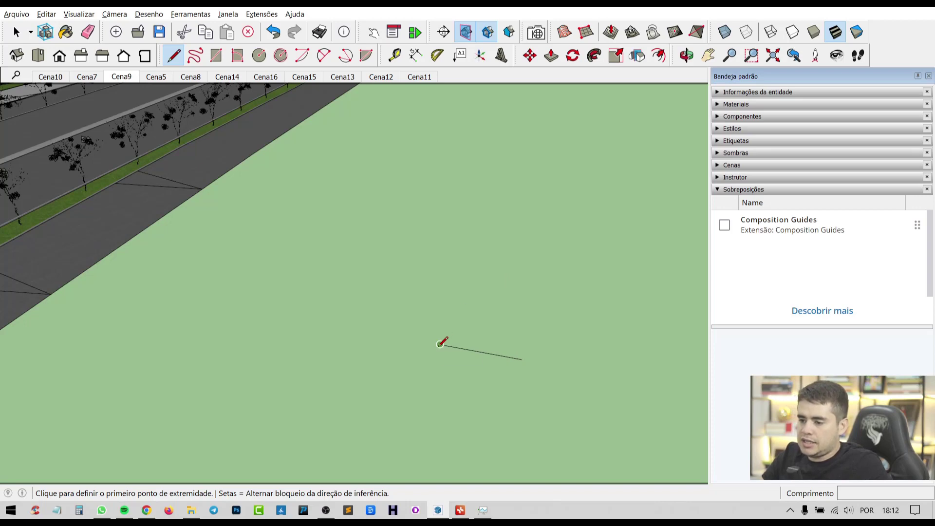
left_click(440, 344)
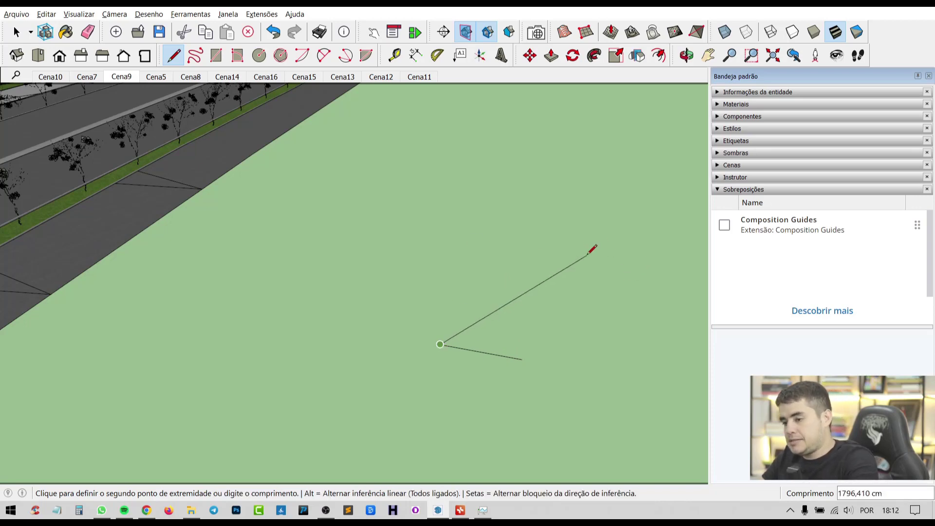
key("shift")
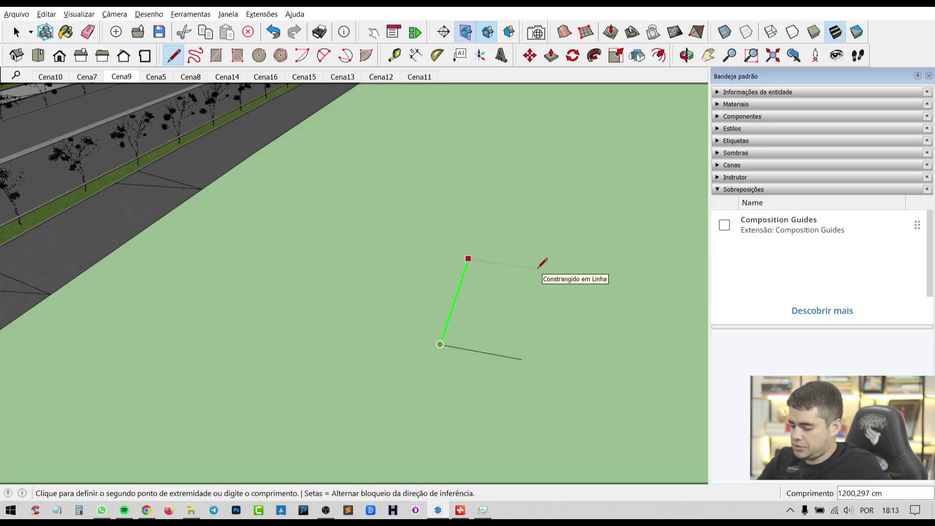
type("39,83")
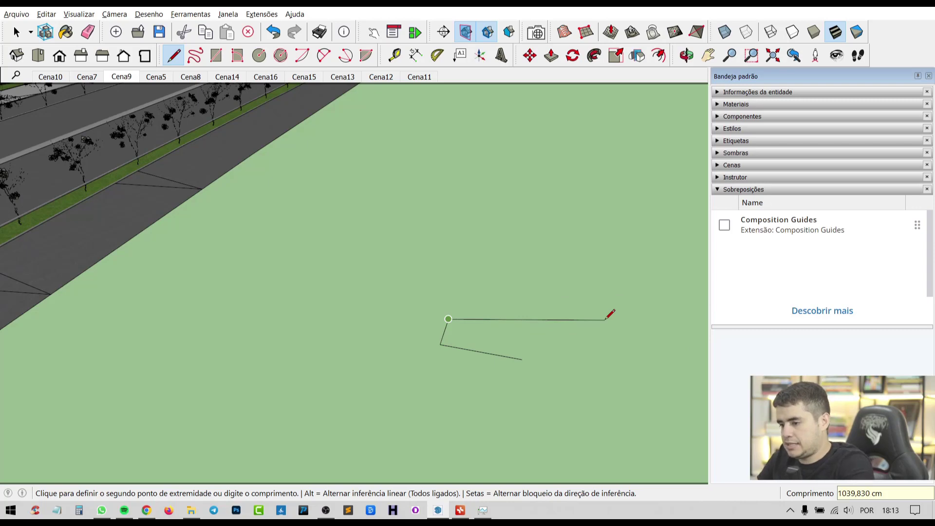
type("500")
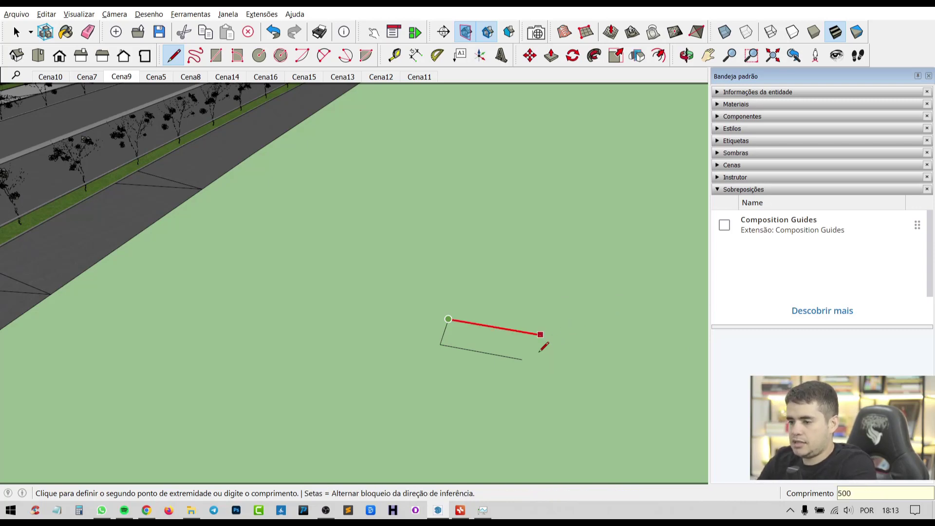
key("Return")
left_click(523, 359)
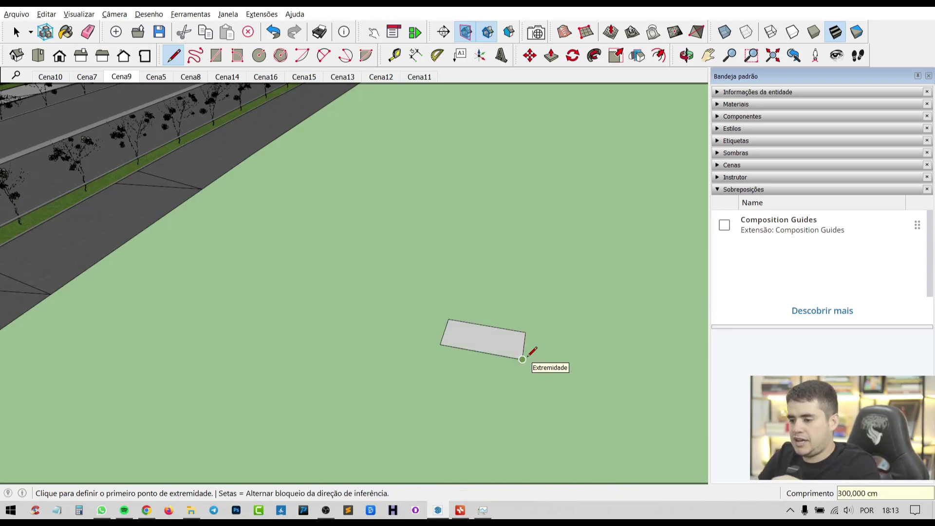
Step: Push/pull the grey lawn rectangle up 200 cm into a box and orbit around it
key("p")
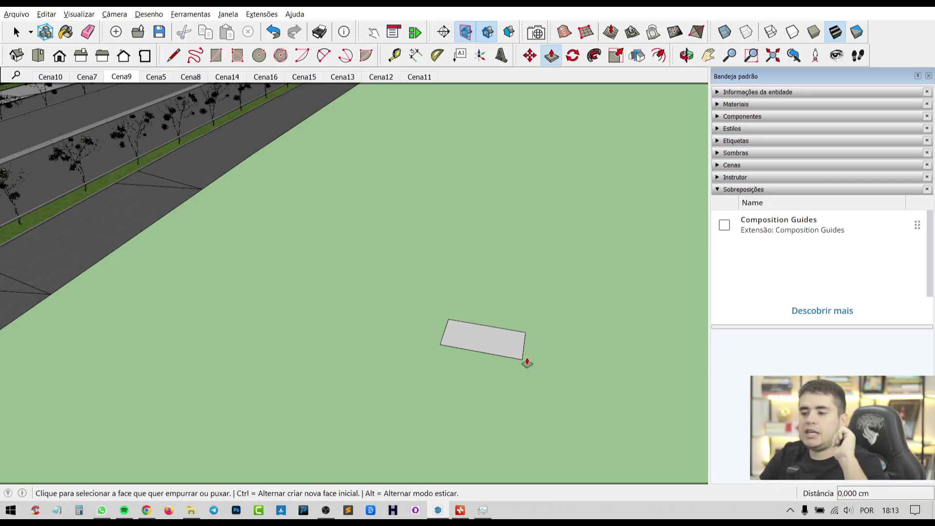
left_click(480, 346)
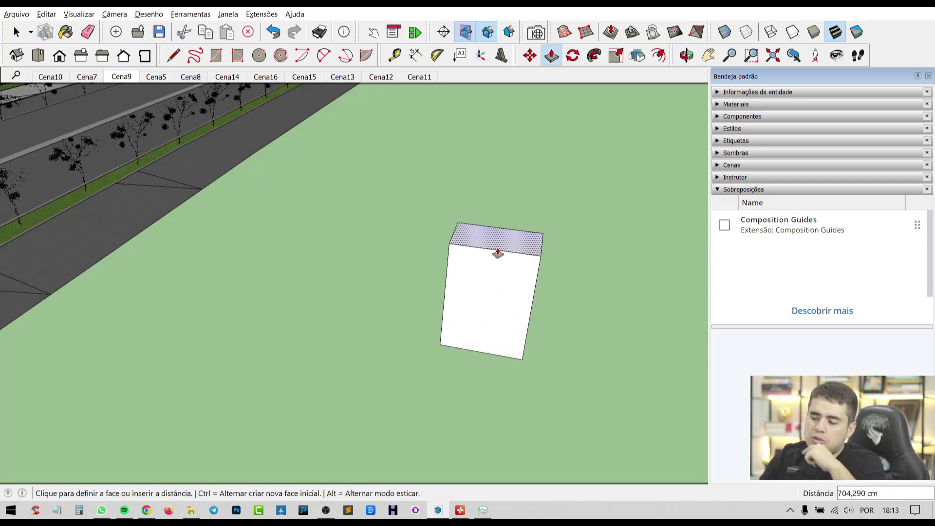
type("200")
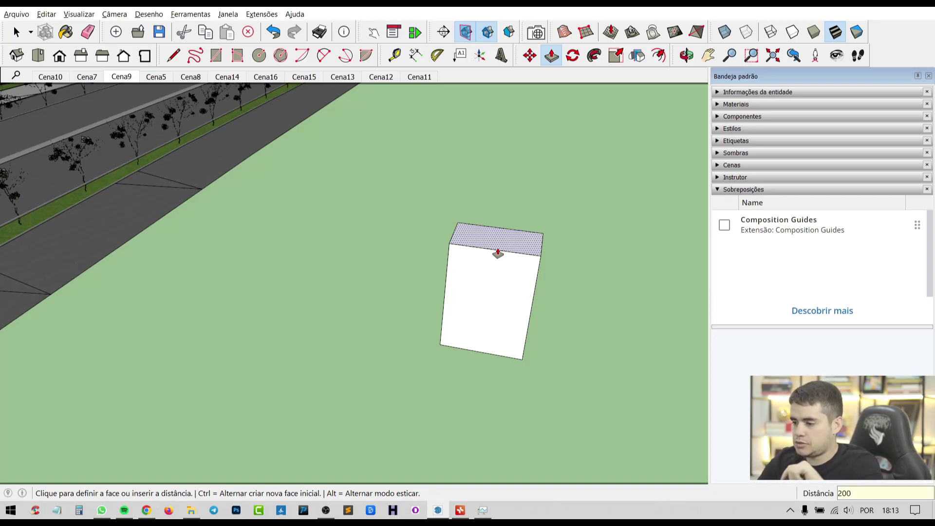
key("Return")
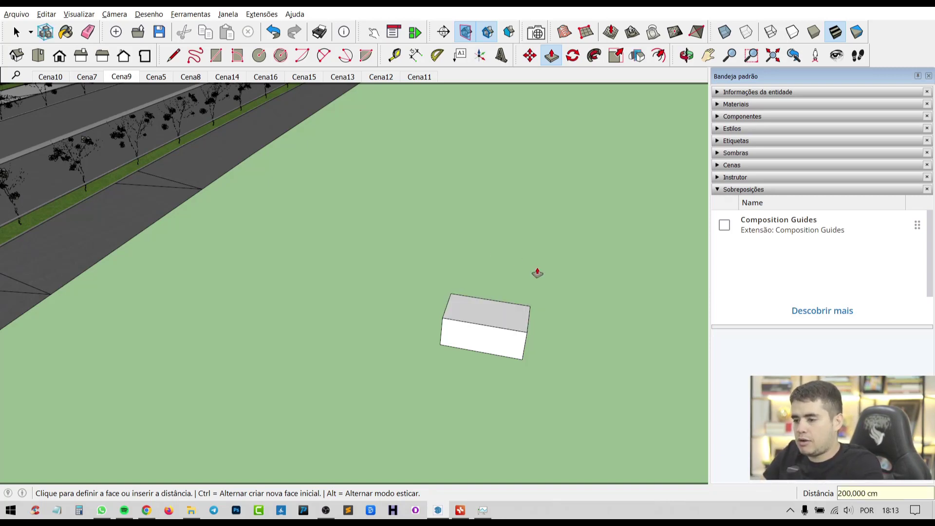
mouse_move(537, 273)
middle_mouse_down()
mouse_move(422, 237)
mouse_move(403, 277)
middle_mouse_up()
key("space")
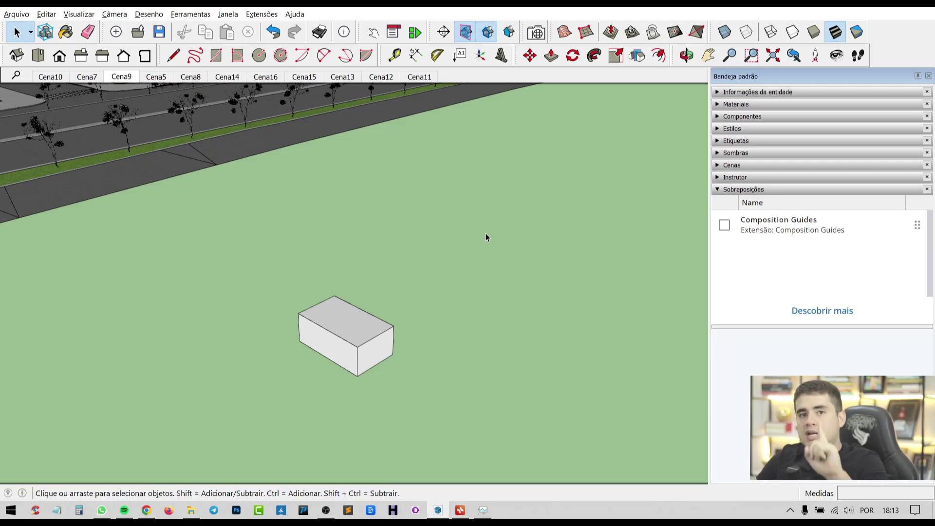
Step: Triple-click to select the entire box and turn it into a group with Criar grupo
left_click(369, 324)
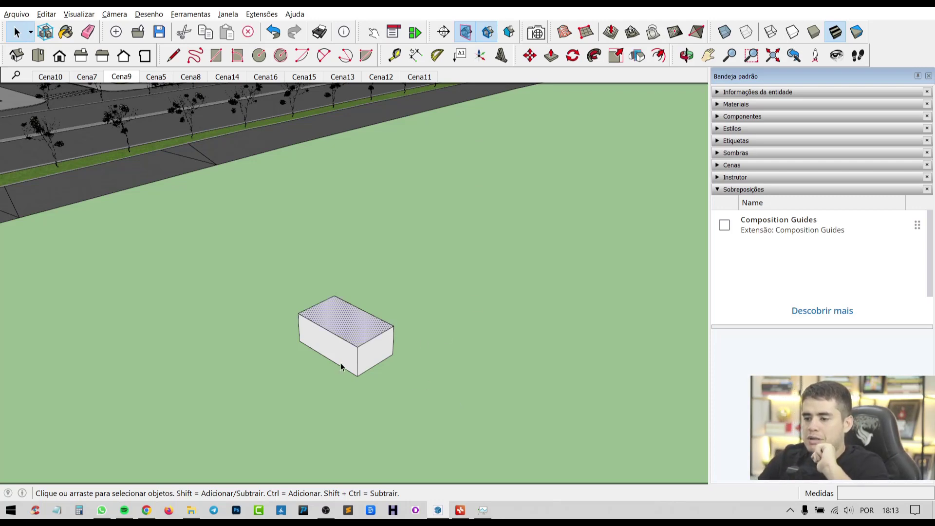
scroll(337, 349, "up", 3)
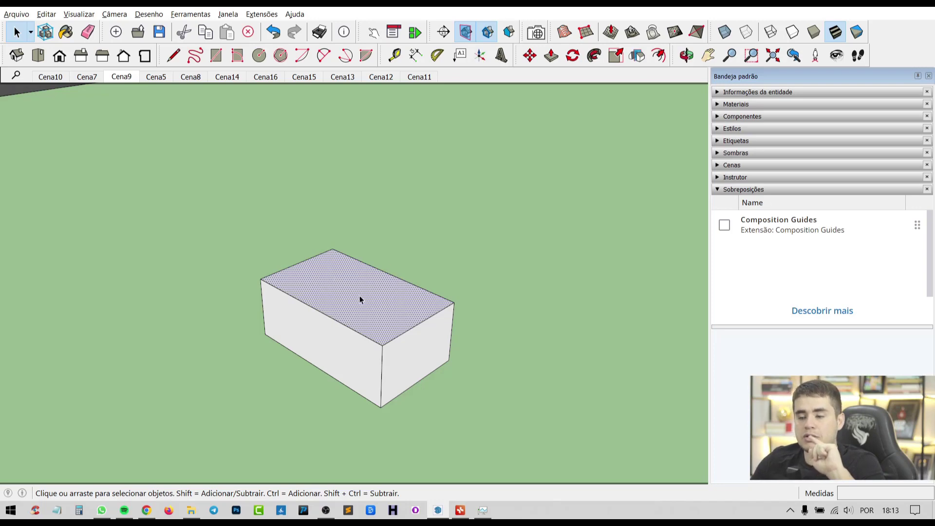
left_click(562, 265)
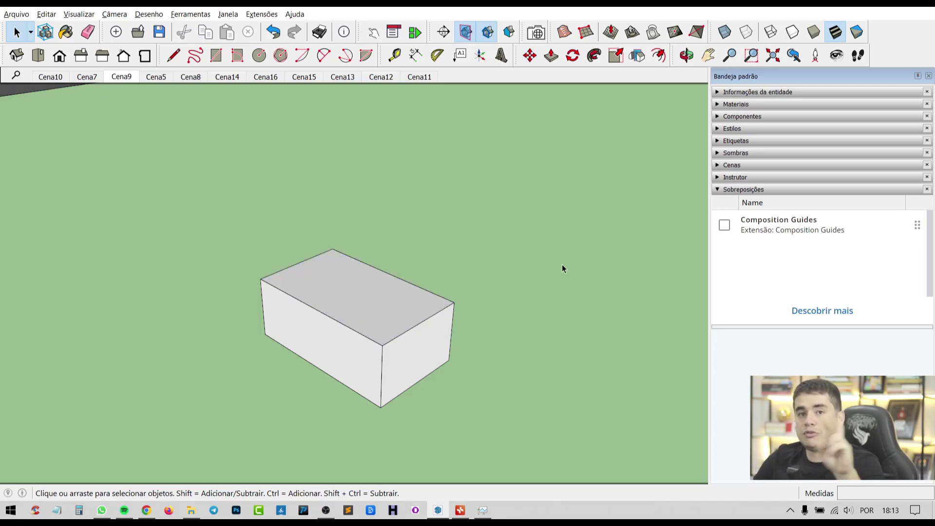
left_click(395, 298)
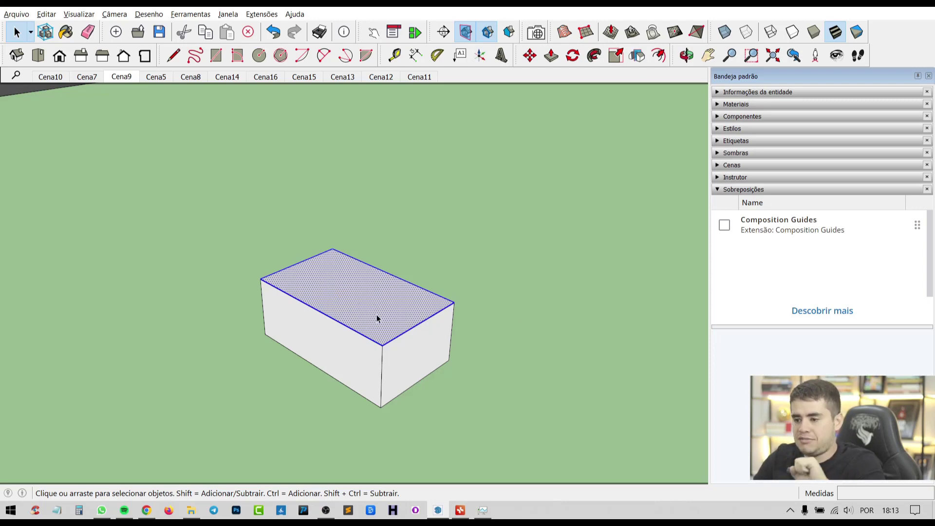
left_click(512, 307)
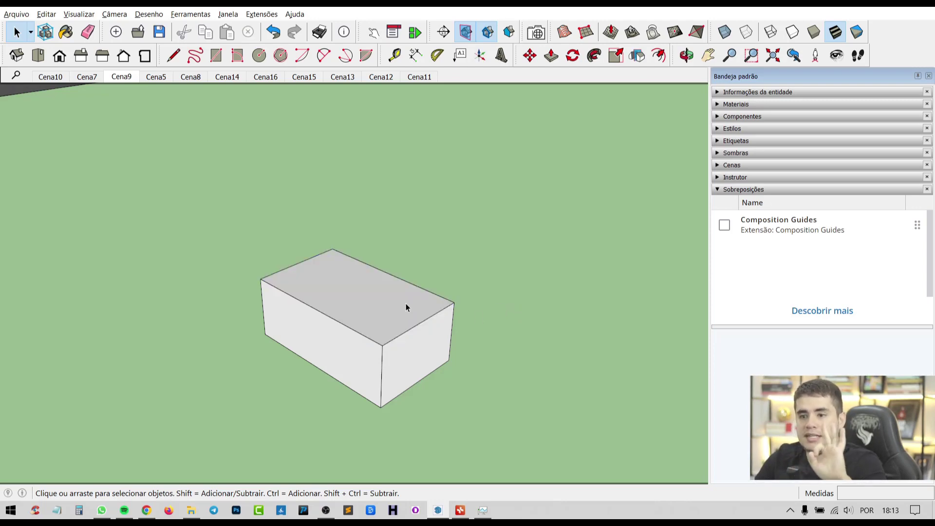
triple_click(391, 305)
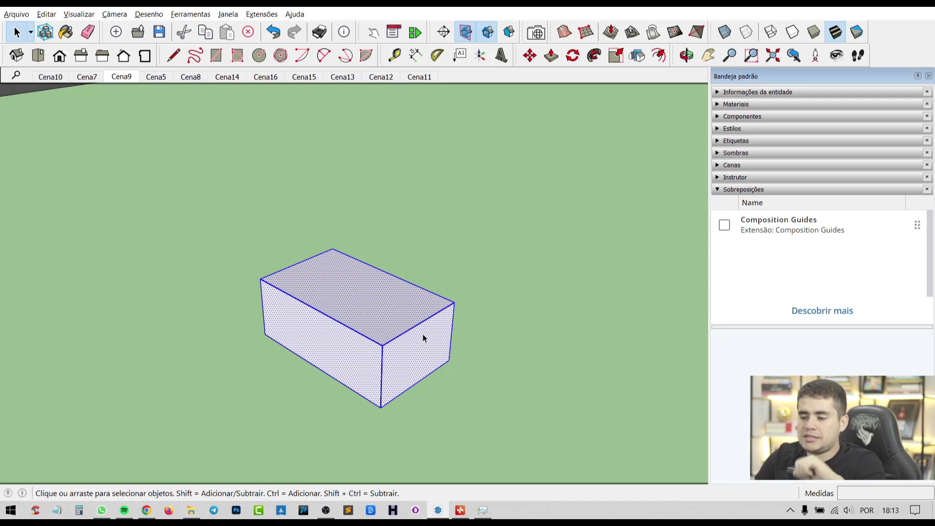
right_click(363, 302)
left_click(404, 395)
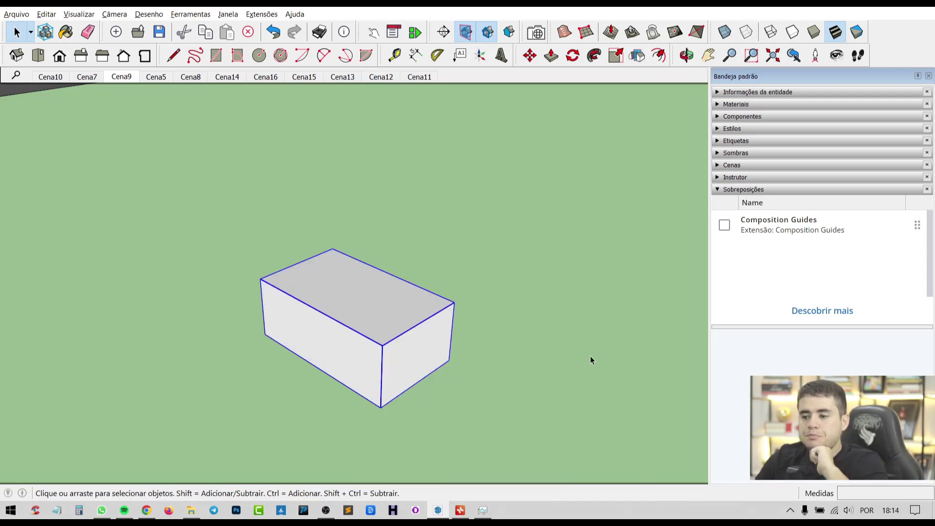
Step: Deselect and reselect the box group, then double-click to open it for editing
left_click(498, 295)
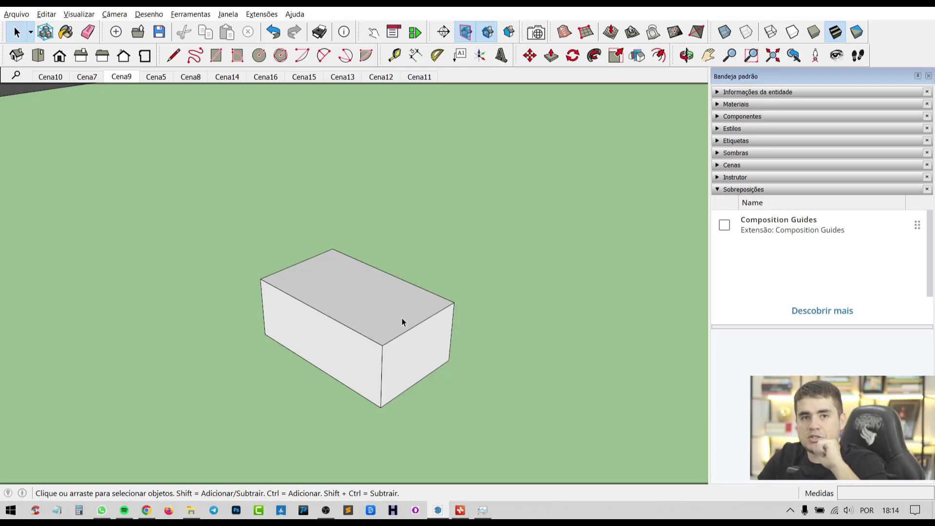
left_click(386, 312)
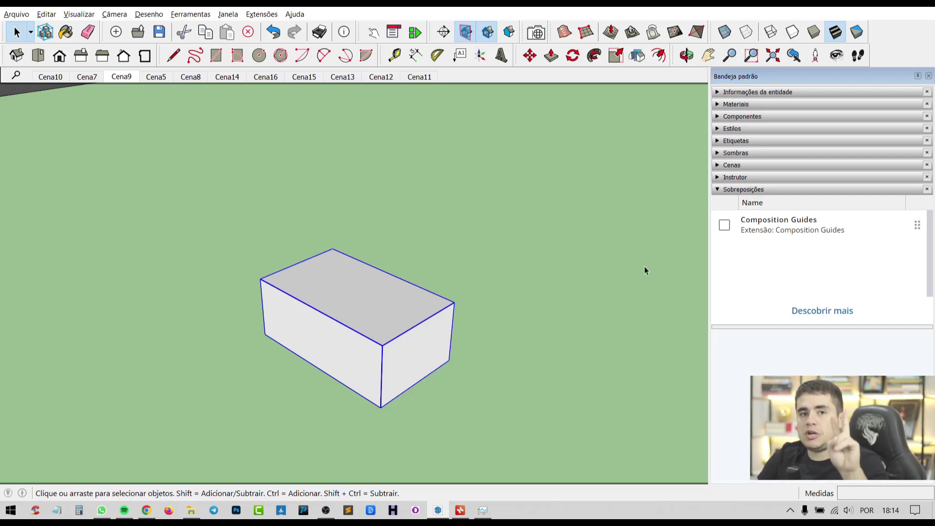
left_click(563, 291)
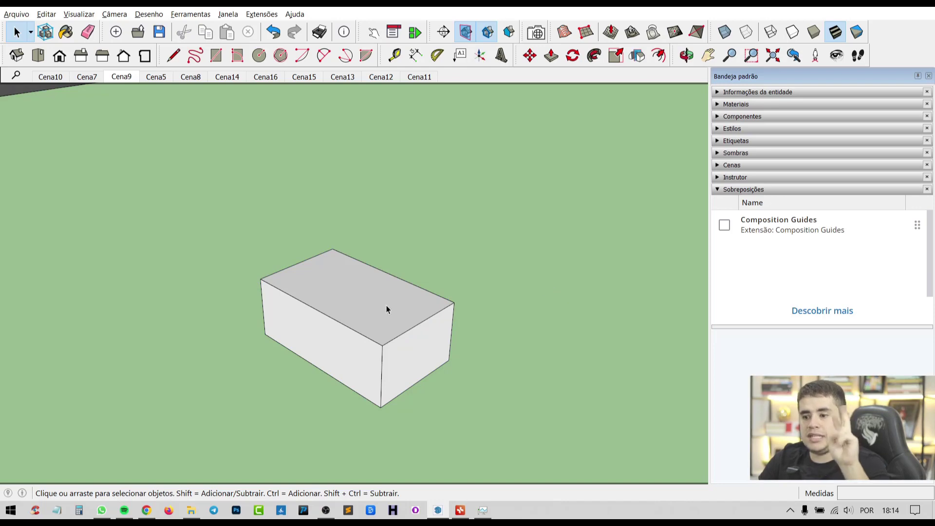
double_click(358, 307)
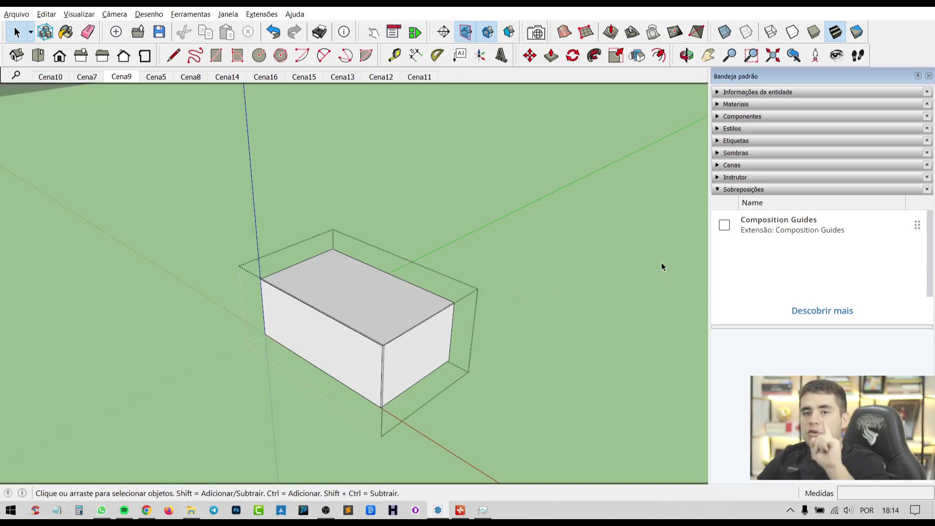
Step: Select the top face and edges inside the box group, close the group, and zoom out
left_click(374, 293)
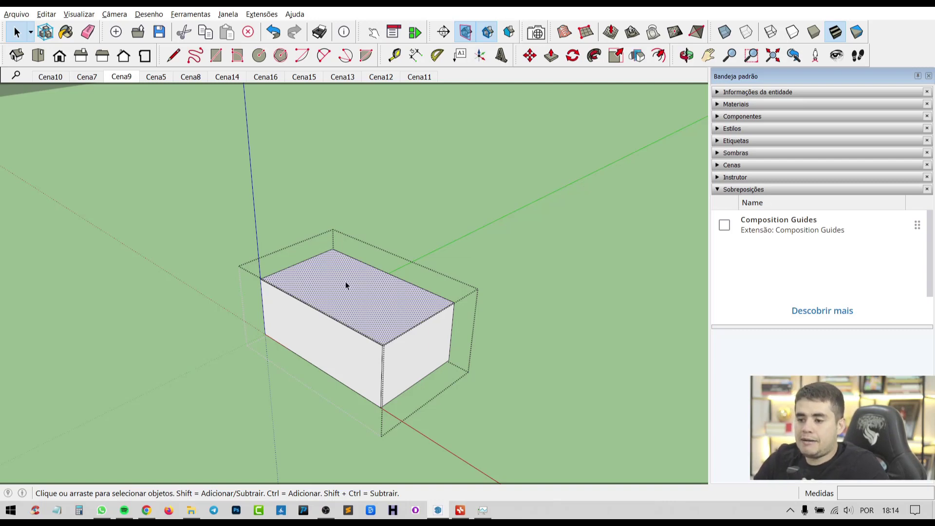
double_click(382, 303)
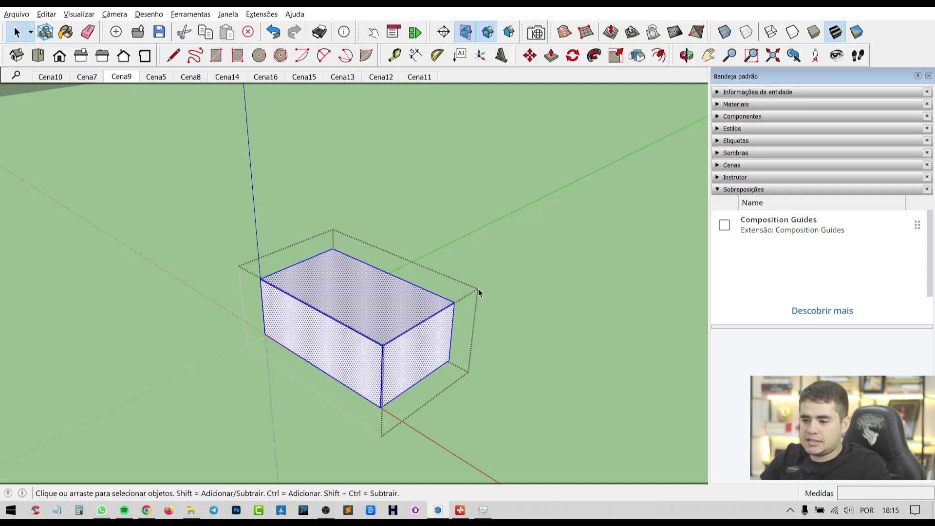
left_click(568, 279)
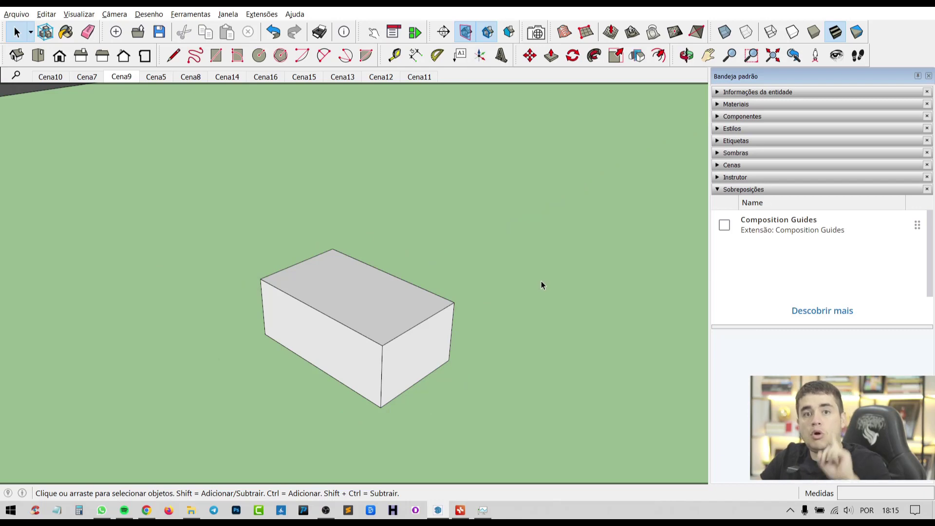
double_click(393, 323)
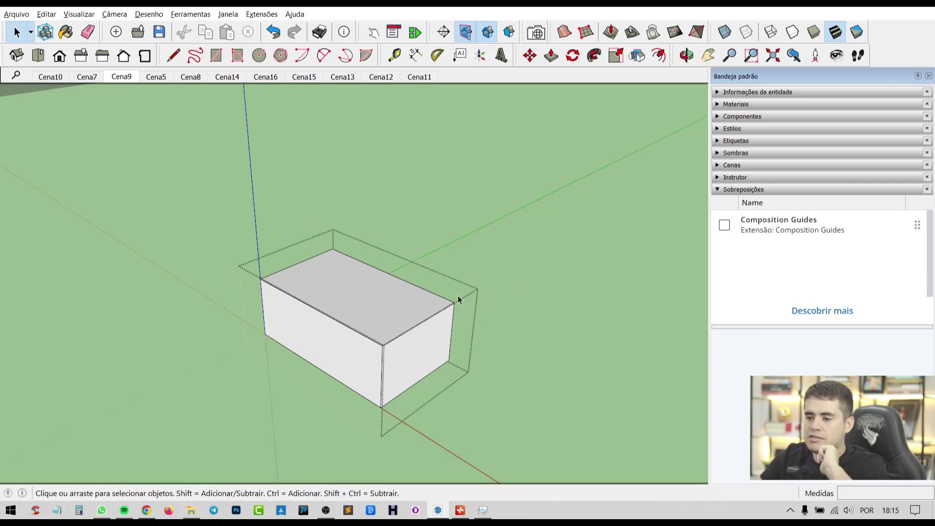
left_click(438, 382)
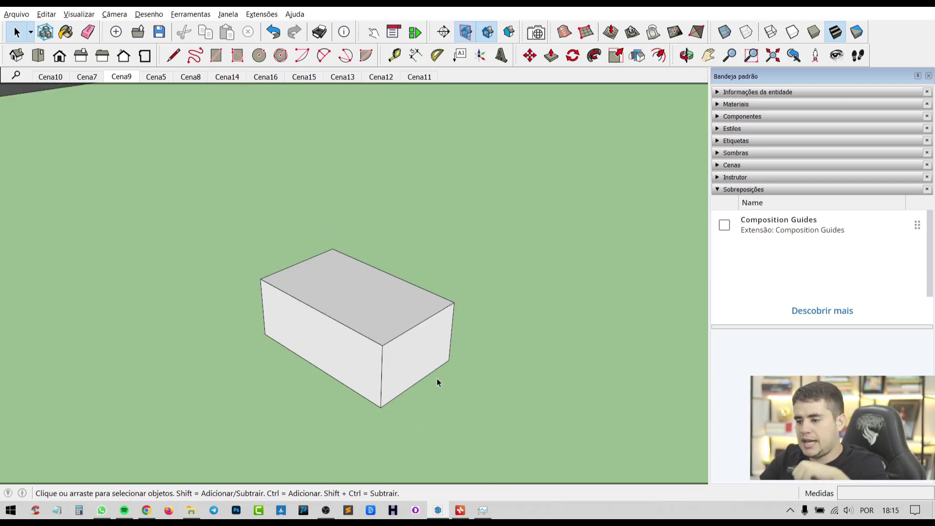
scroll(448, 351, "down", 2)
scroll(439, 372, "down", 1)
scroll(438, 345, "down", 2)
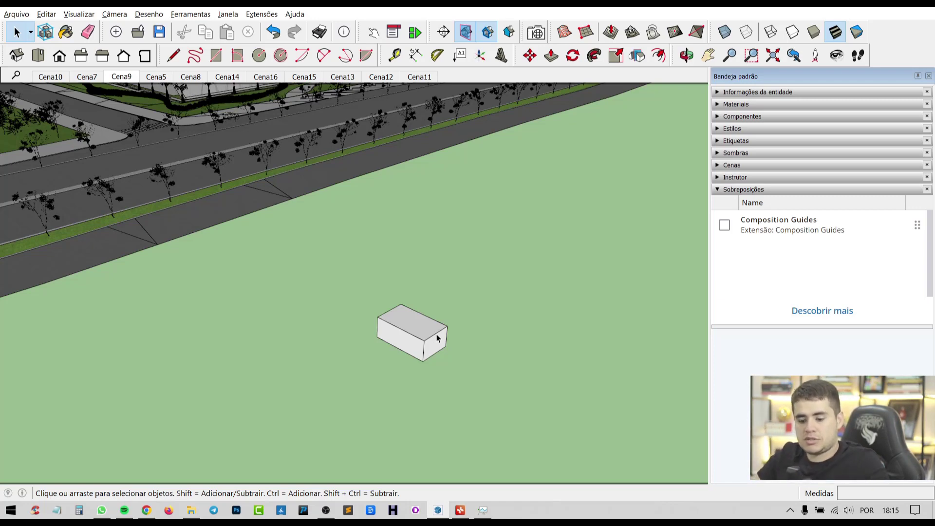
left_click(121, 78)
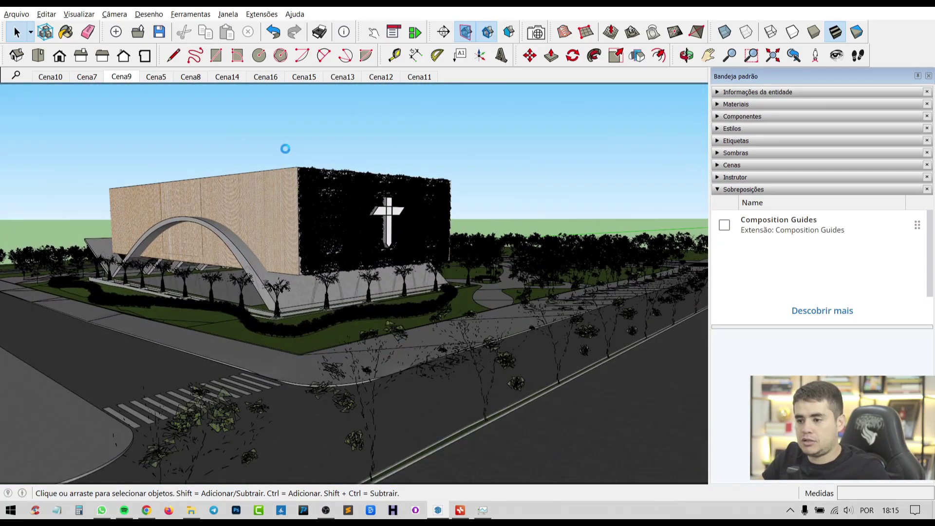
mouse_move(285, 149)
middle_mouse_down()
mouse_move(425, 341)
mouse_move(492, 382)
middle_mouse_up()
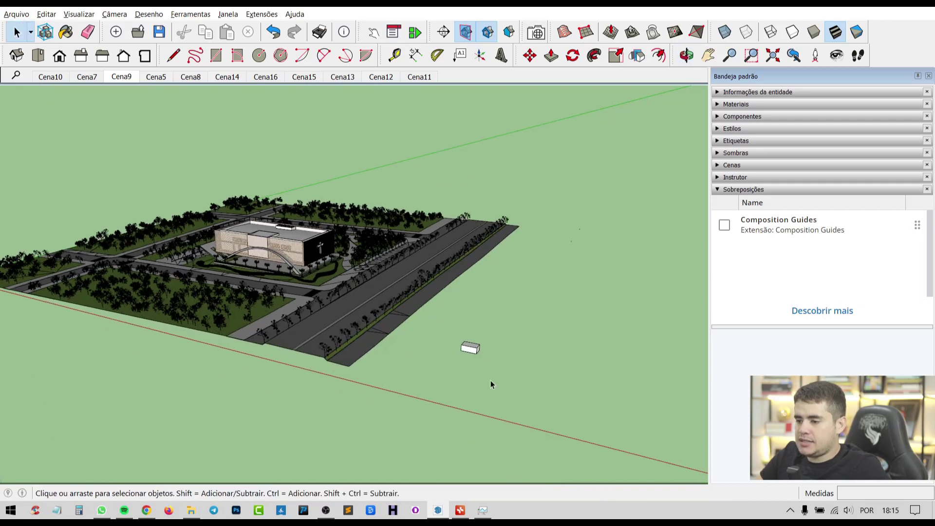
scroll(485, 349, "up", 5)
scroll(404, 359, "up", 3)
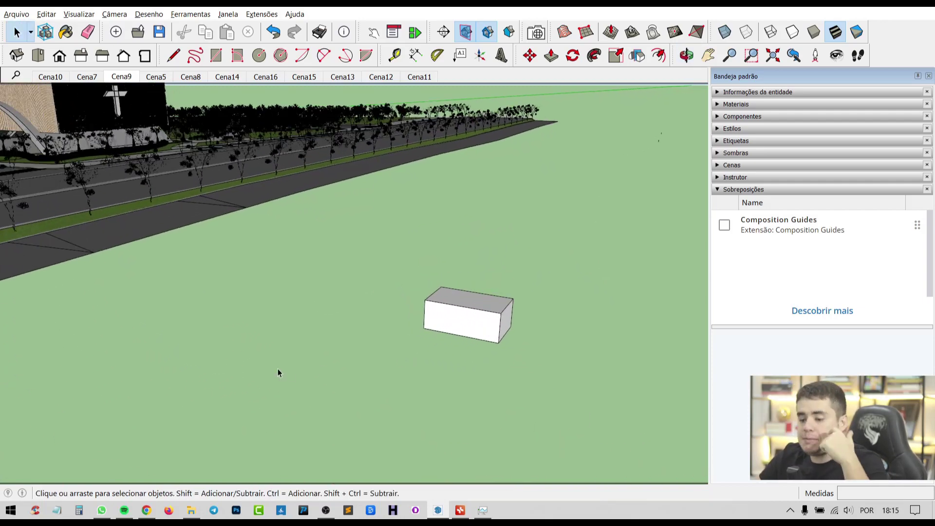
Step: Draw a rectangle left of the box, entering 300;500 then correcting it to 500 by 300
key("r")
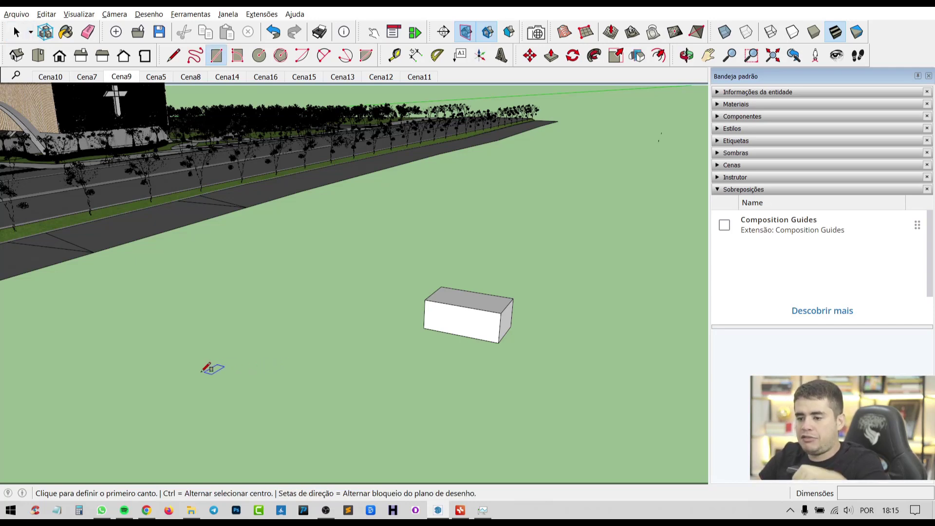
left_click(166, 371)
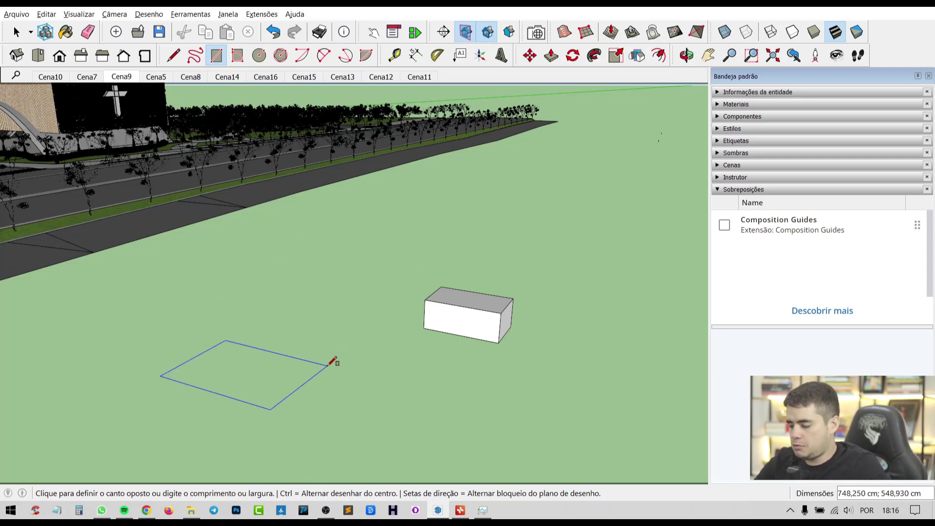
type("300;")
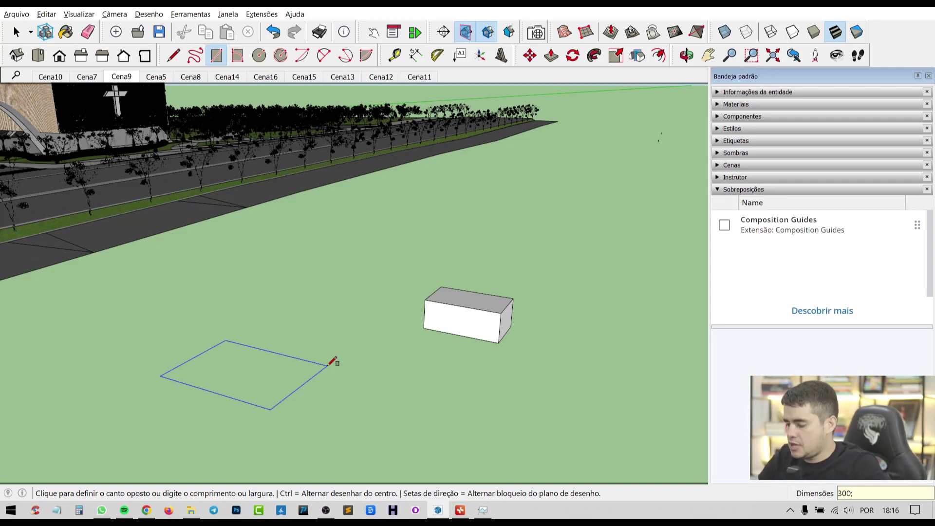
type("500")
key("Return")
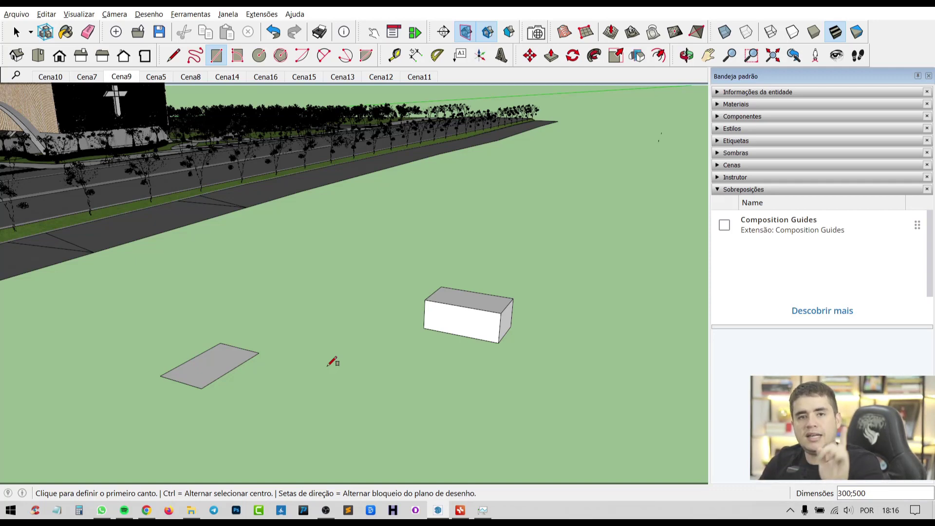
type("50")
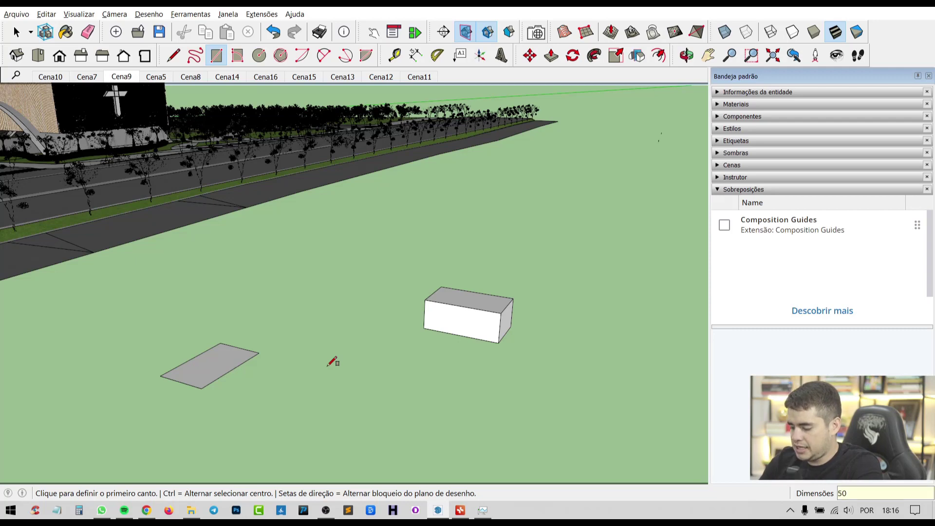
type("0;300")
key("Return")
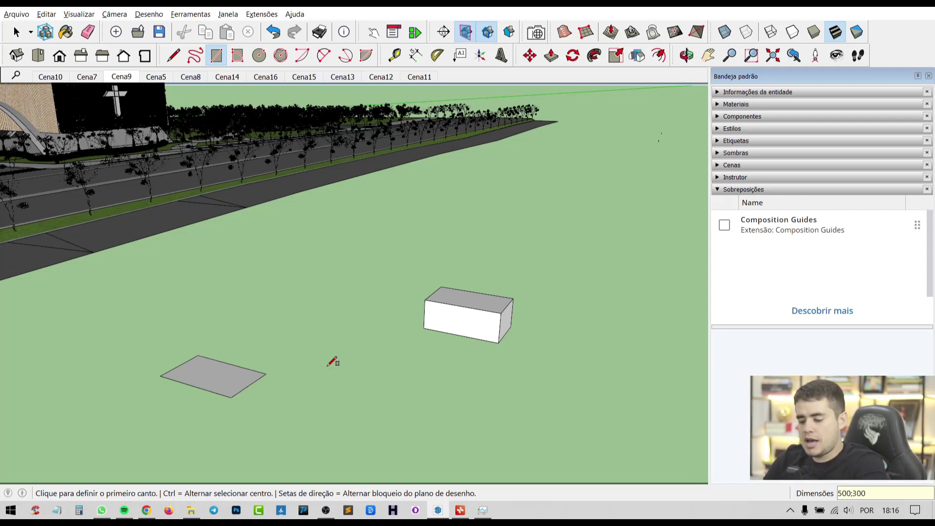
Step: Push/pull the new rectangle up 200 cm into a second matching box
key("p")
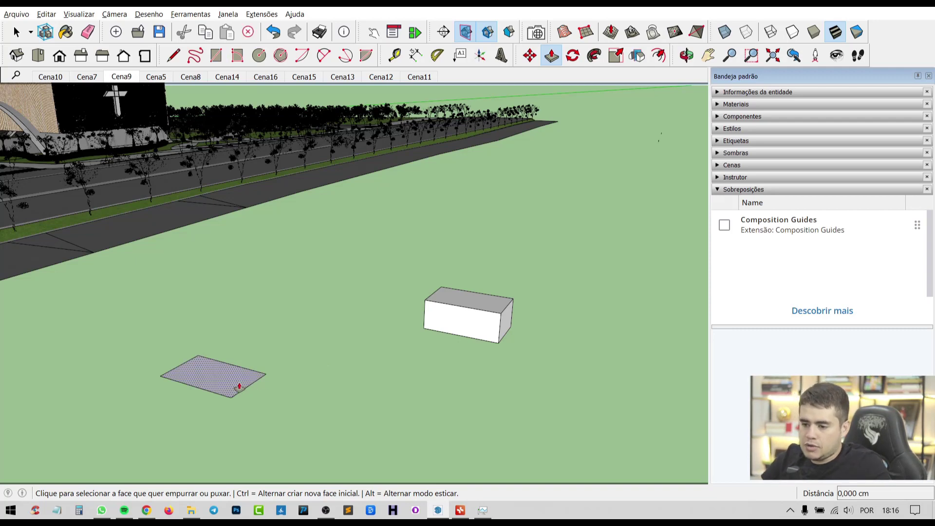
left_click(240, 382)
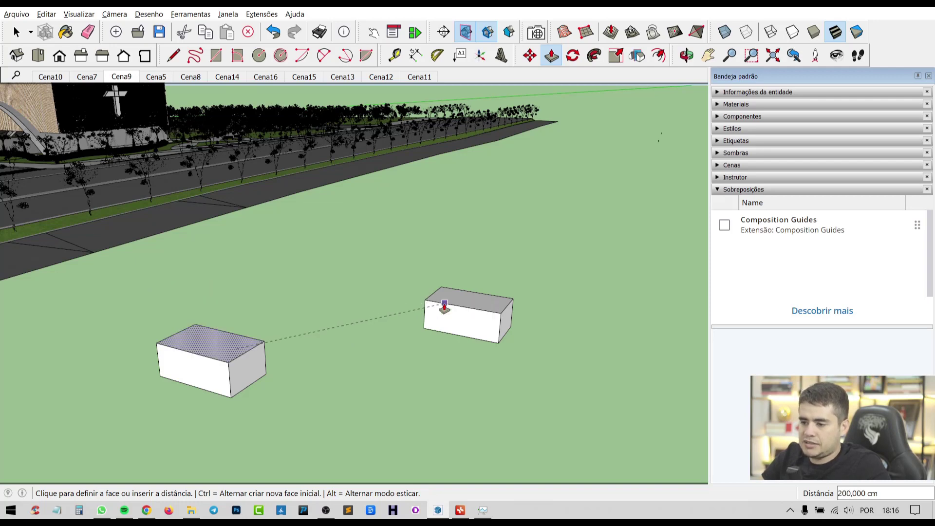
left_click(425, 300)
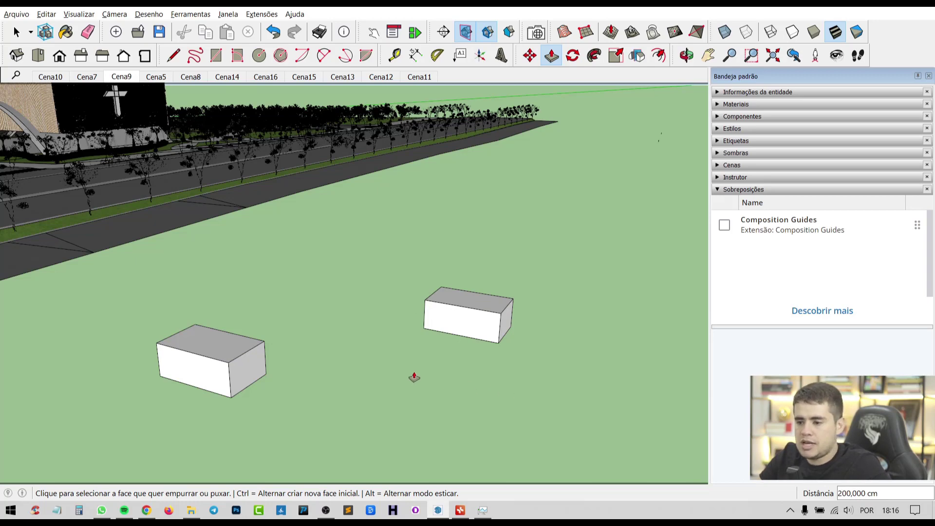
key("space")
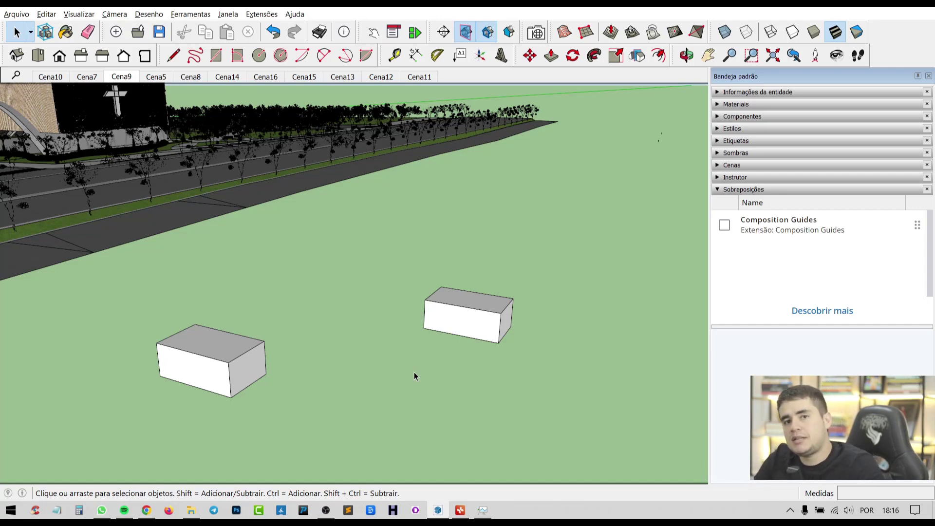
Step: Copy a roadside tree onto the open lawn with Move plus Ctrl
left_click(210, 160)
middle_click_drag(315, 237, 276, 325)
key("m")
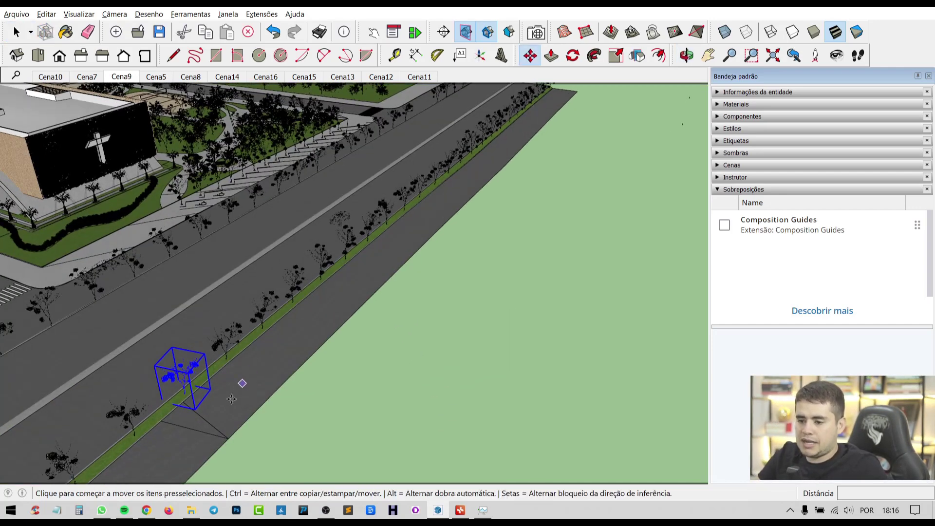
scroll(214, 409, "up", 3)
middle_click_drag(213, 415, 271, 381, "shift")
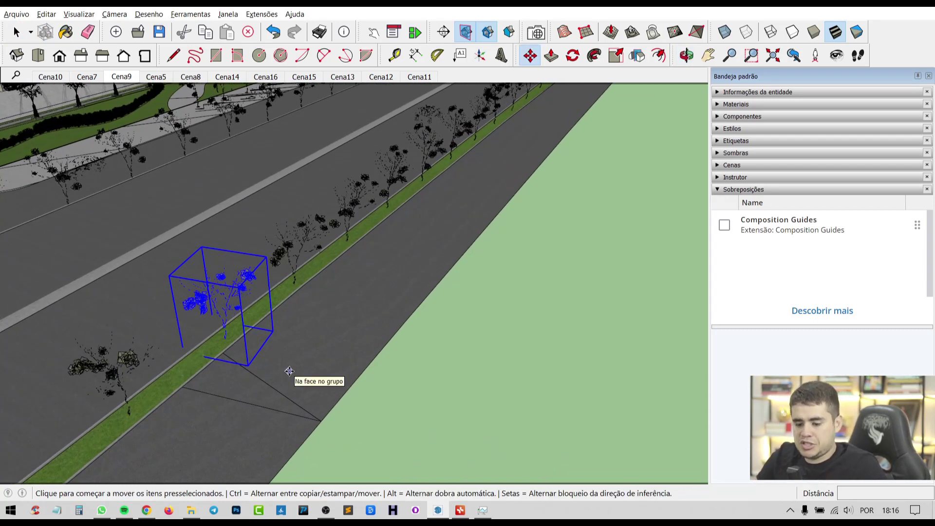
key("ctrl")
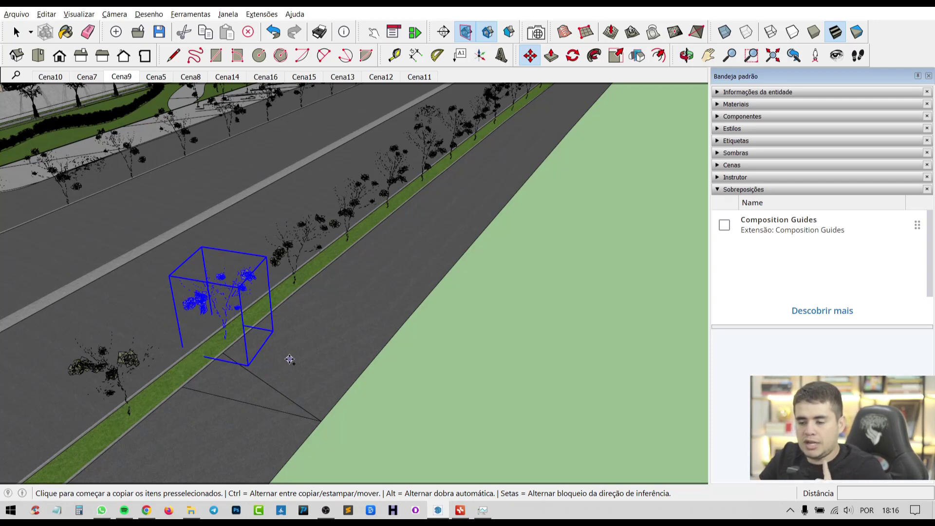
left_click(272, 360)
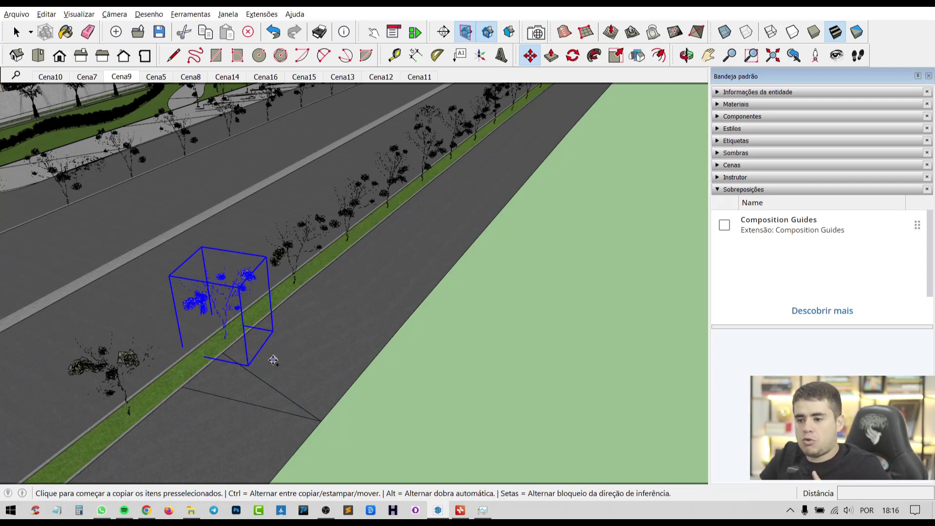
left_click(592, 438)
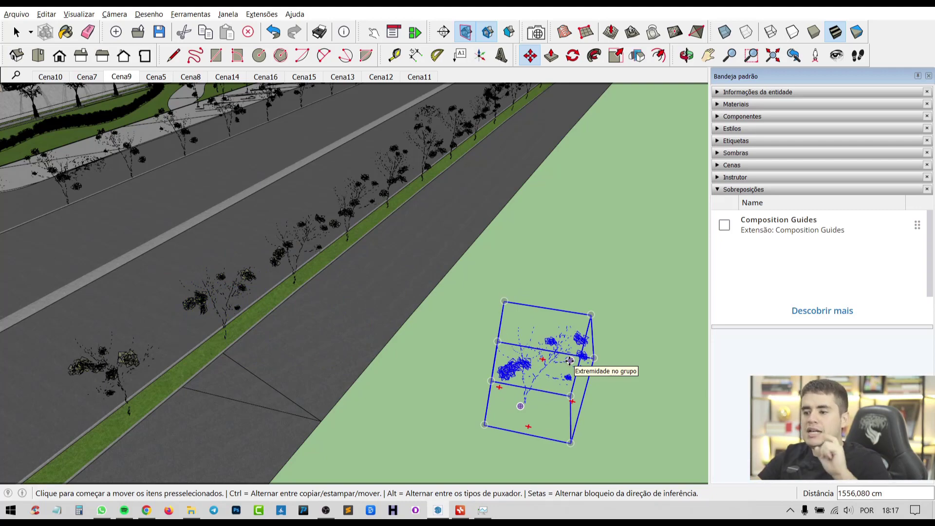
Step: Stamp four more tree copies across the lawn
scroll(341, 297, "down", 3)
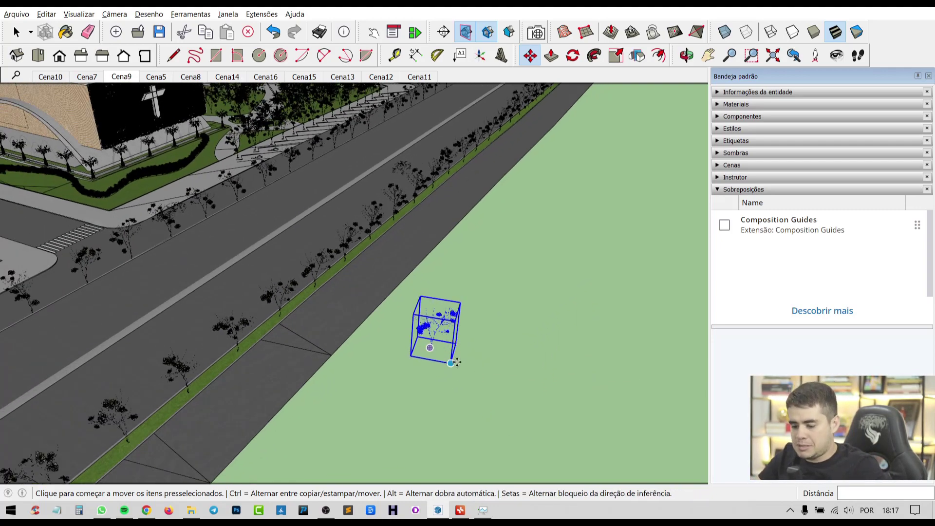
scroll(454, 360, "up", 2)
key("ctrl")
key("ctrl")
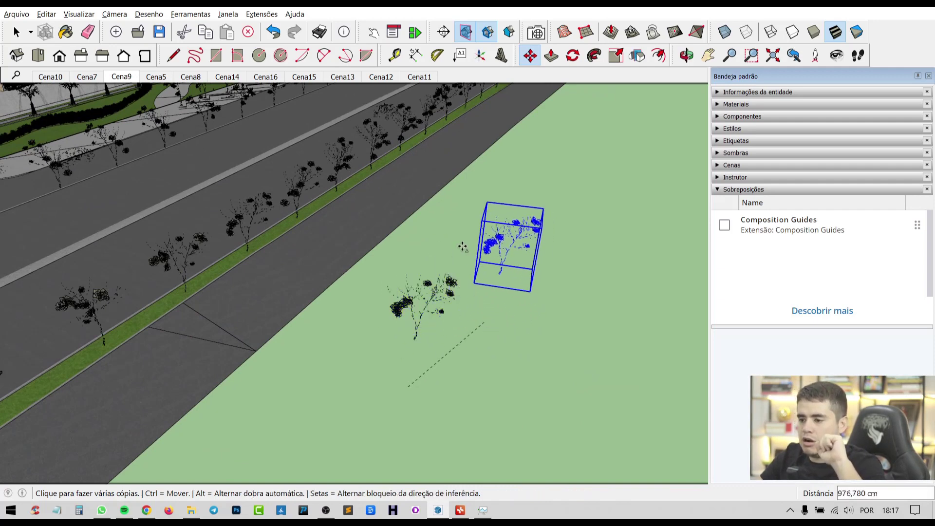
left_click(485, 322)
left_click(463, 246)
left_click(572, 237)
left_click(609, 328)
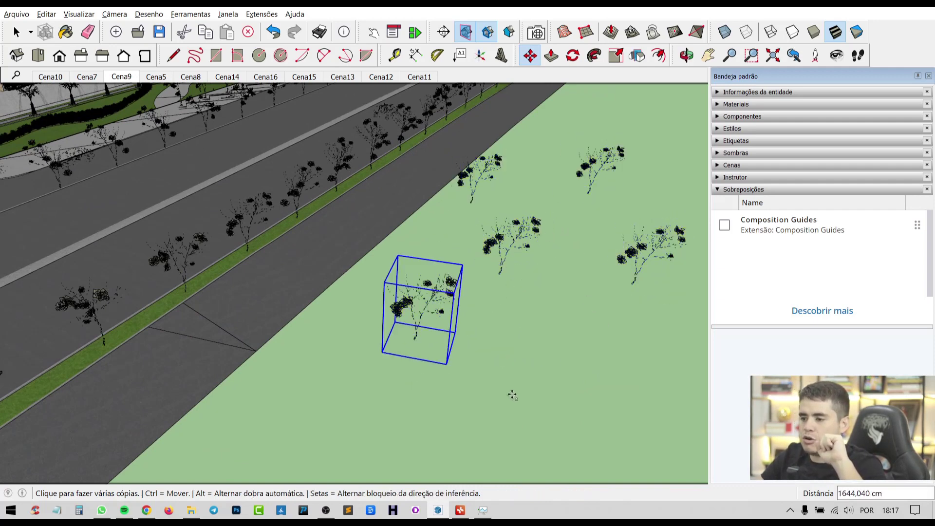
key("space")
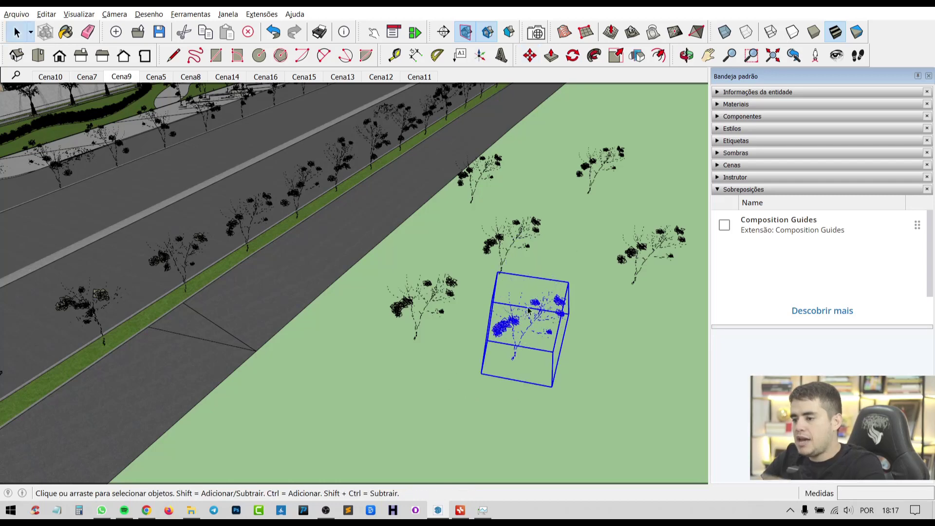
Step: Select and delete the extra tree copies, keeping two trees on the lawn
key("Delete")
left_click(520, 252)
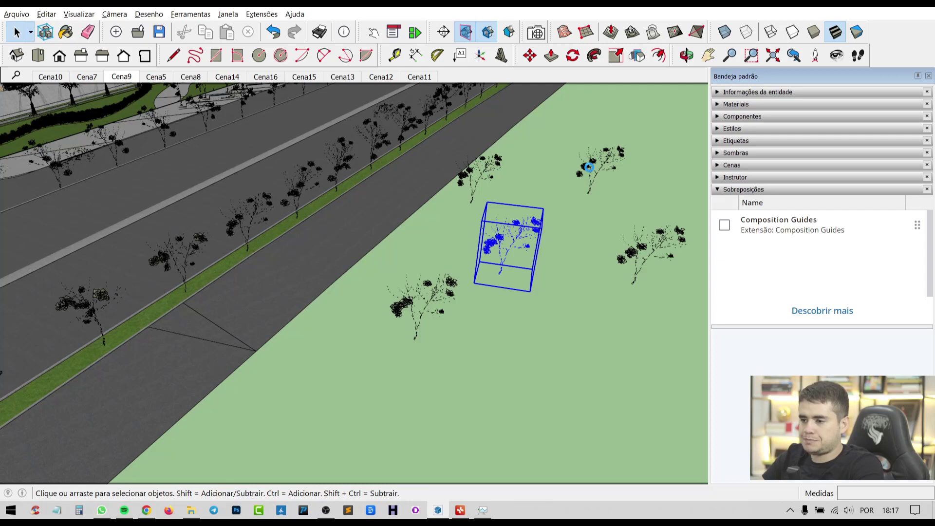
left_click(480, 173)
key("Delete")
left_click(599, 163)
key("Delete")
left_click(511, 239)
key("Delete")
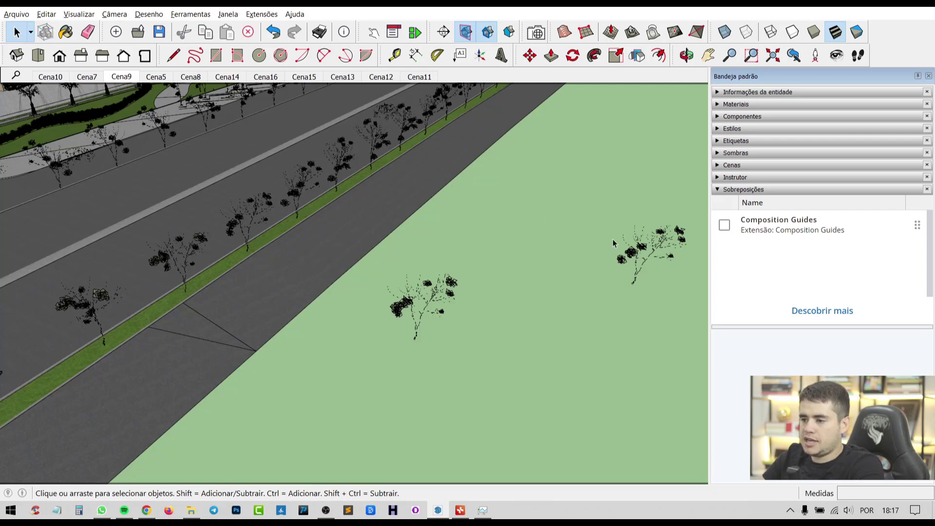
left_click(629, 249)
key("Delete")
Step: Copy the lawn tree 200 cm away and repeat it into a row of 10 with *10
left_click(428, 320)
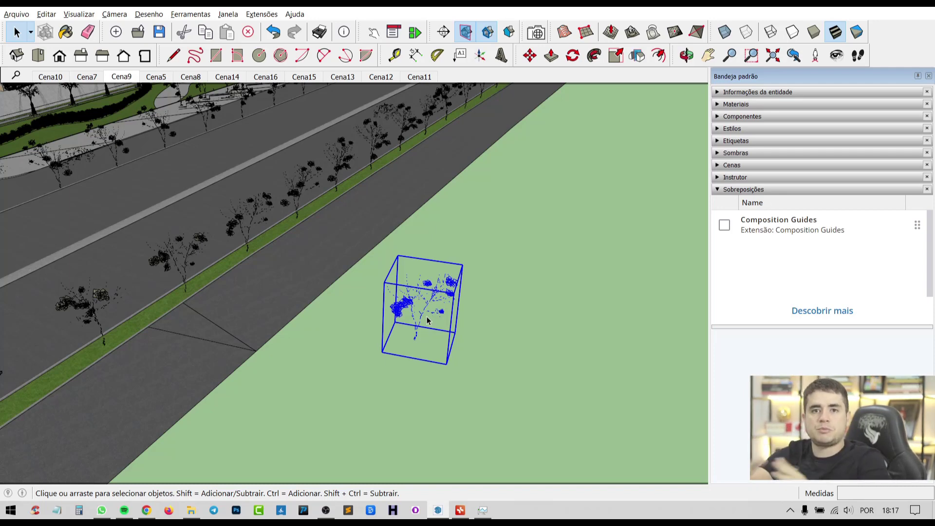
key("m")
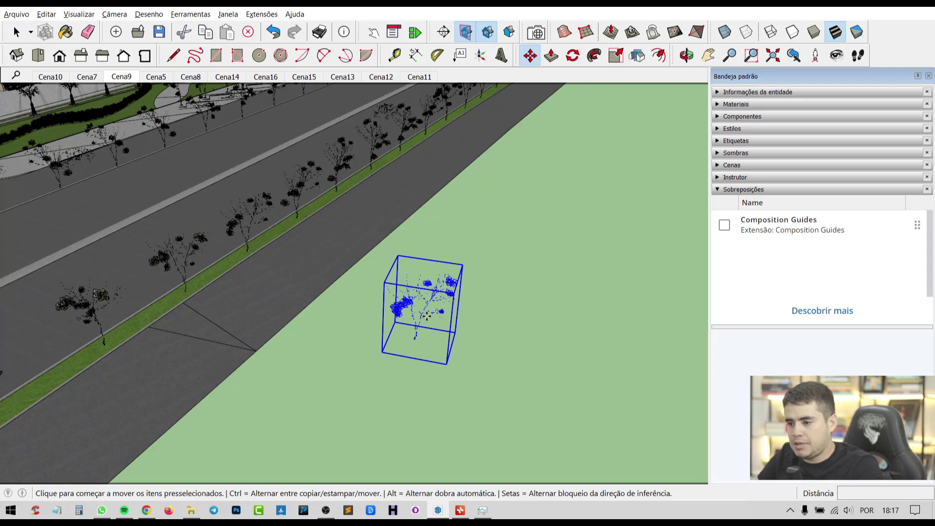
mouse_move(426, 316)
middle_mouse_down()
mouse_move(397, 356)
mouse_move(376, 246)
mouse_move(241, 397)
mouse_move(193, 392)
middle_mouse_up()
key("ctrl")
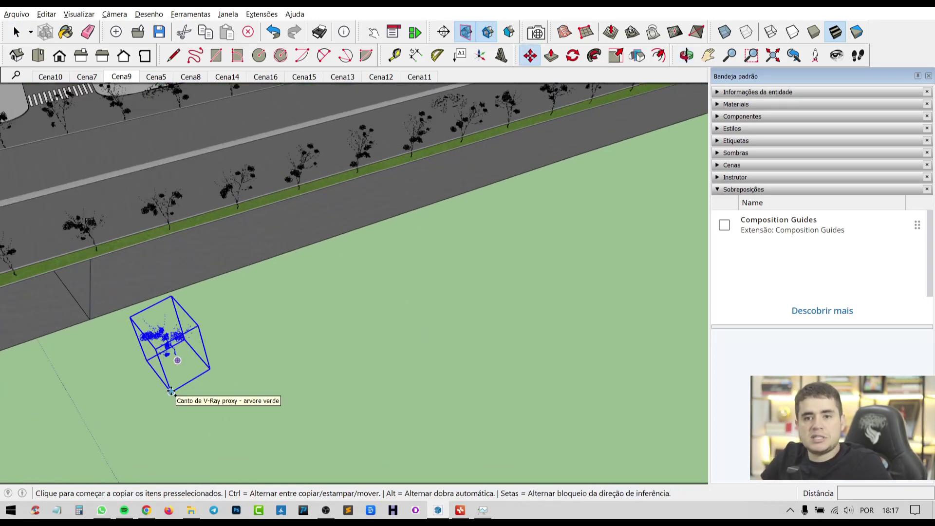
left_click(287, 393)
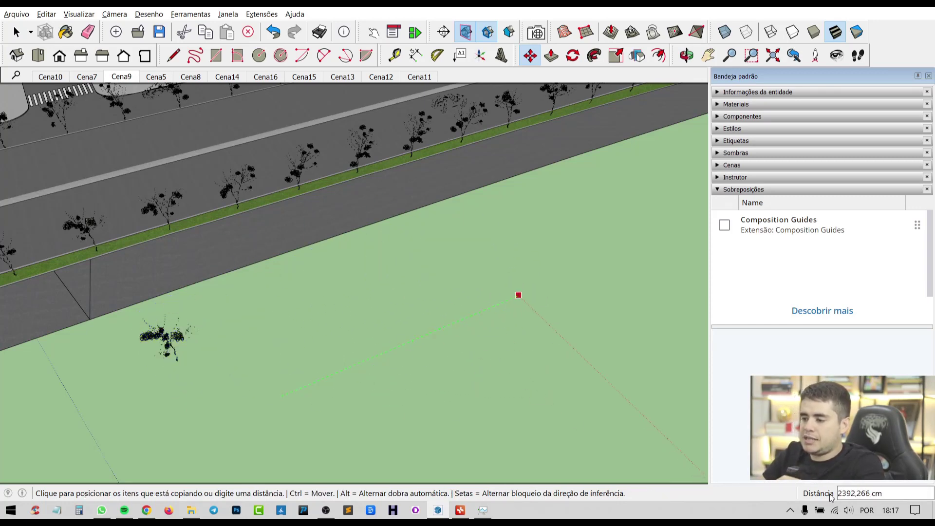
type("2")
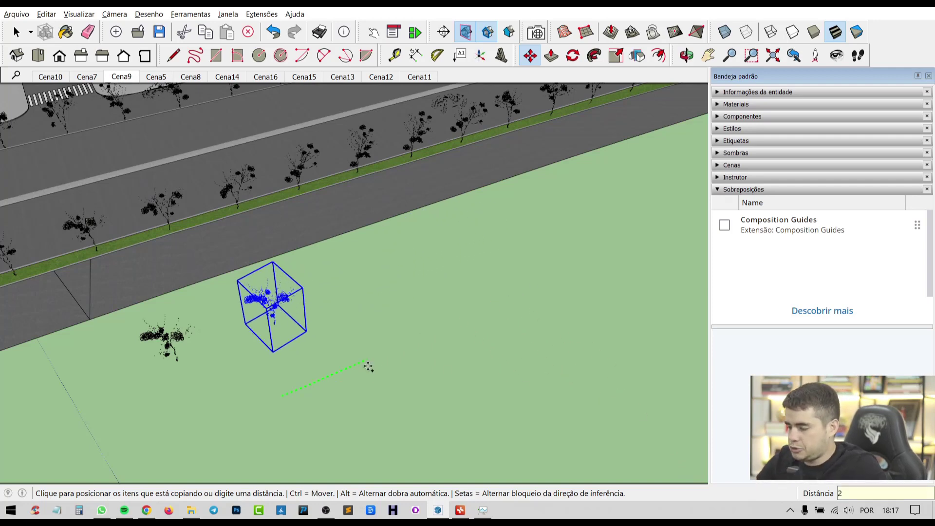
type("00")
key("Return")
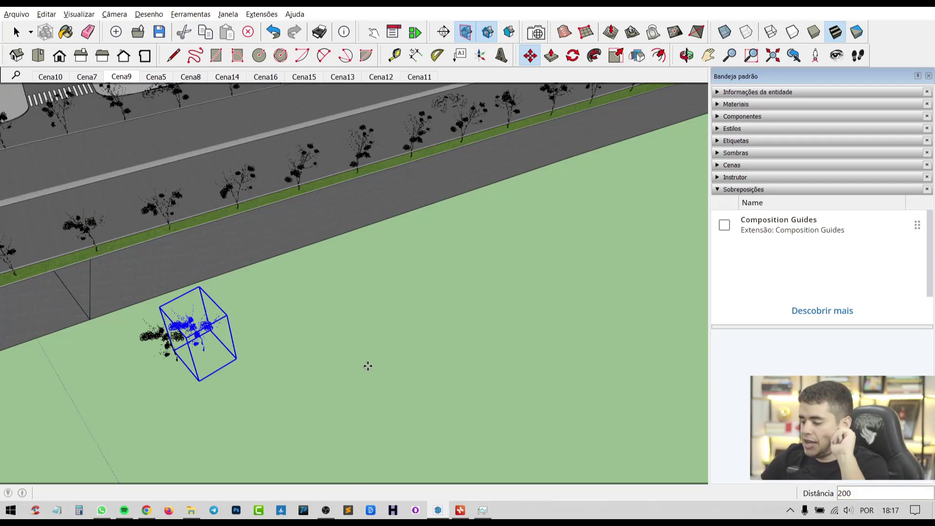
type("*")
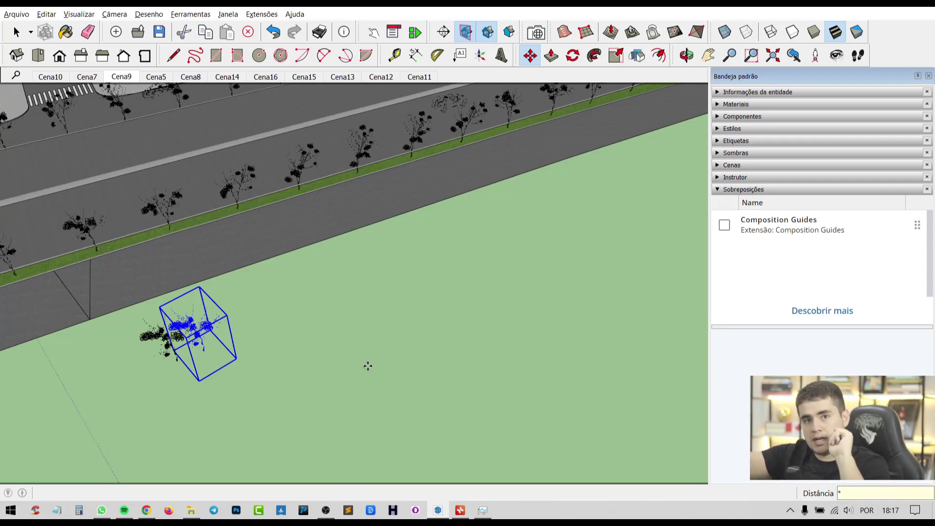
type("10")
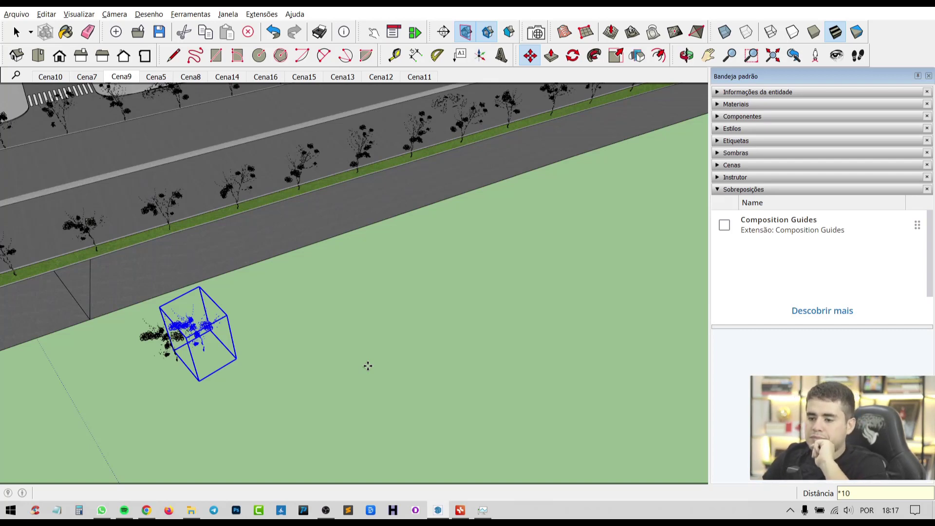
key("Return")
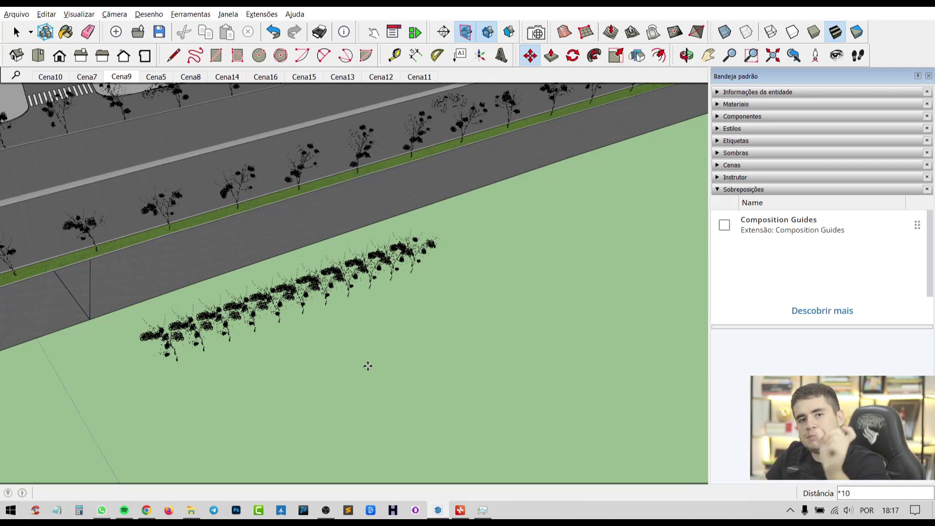
Step: Erase and delete the copied trees, leaving only the original lawn tree
key("space")
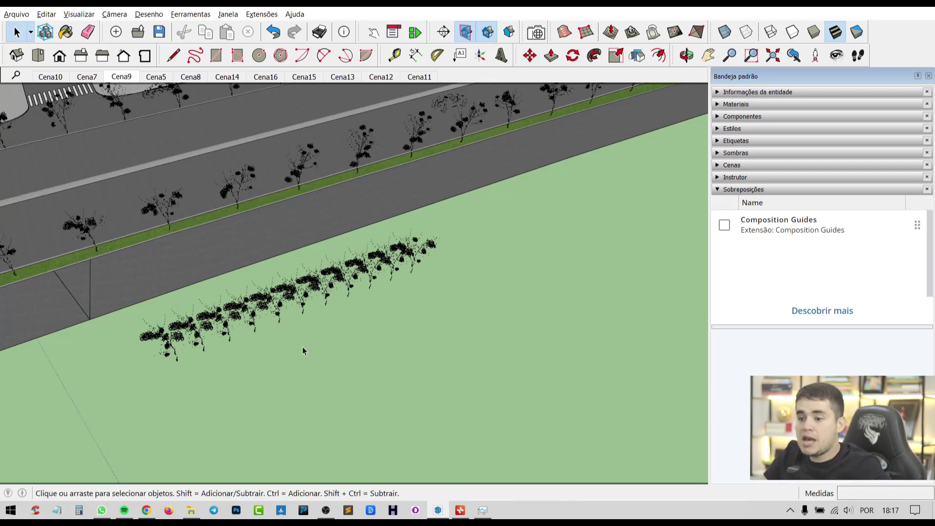
left_click_drag(389, 314, 279, 342)
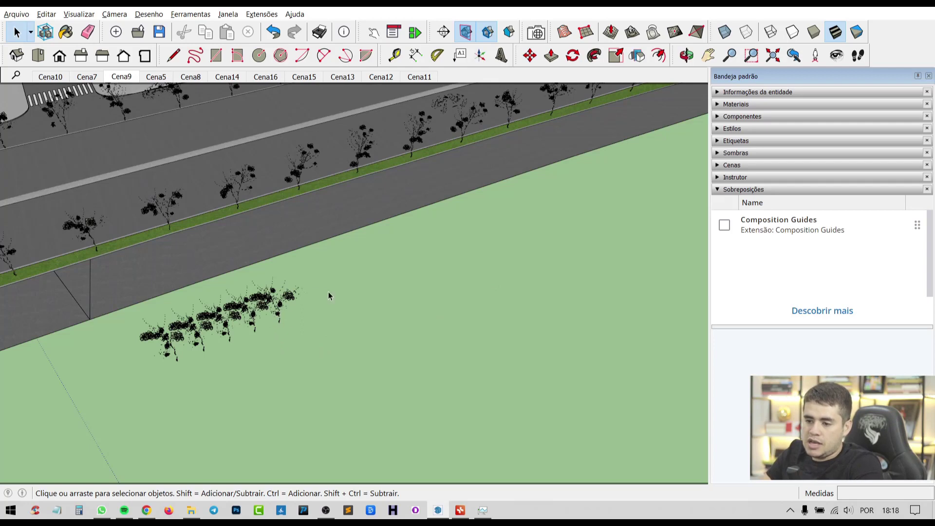
left_click_drag(219, 354, 218, 358)
key("Delete")
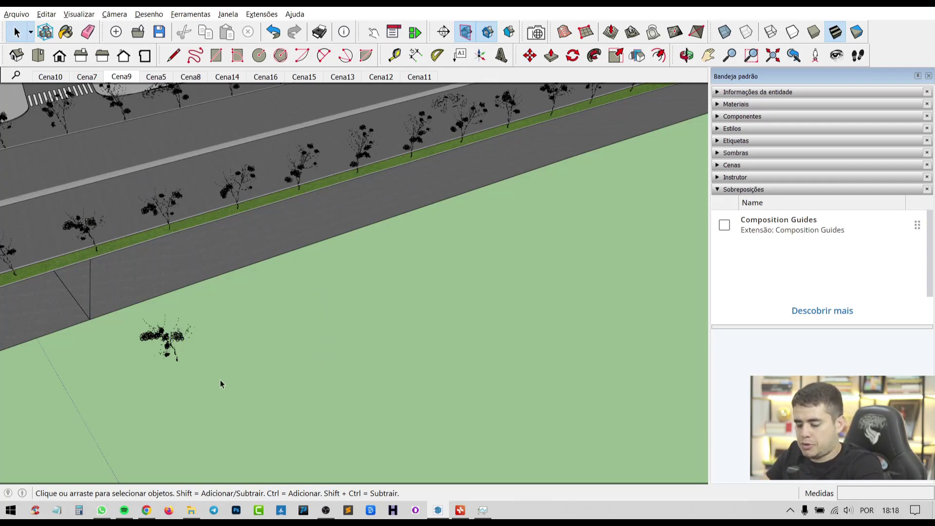
Step: Draw an 855 cm line across the lawn, starting near the tree
key("l")
left_click(212, 393)
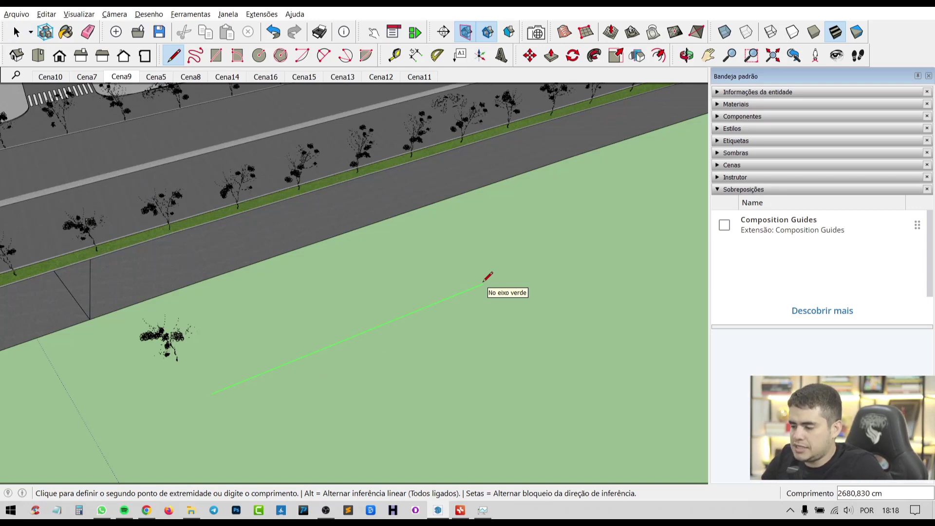
type("855")
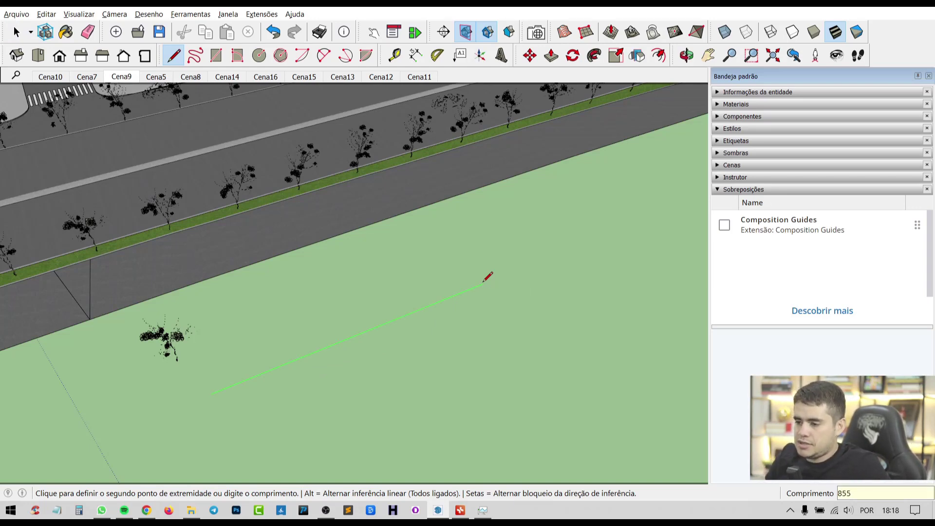
key("Return")
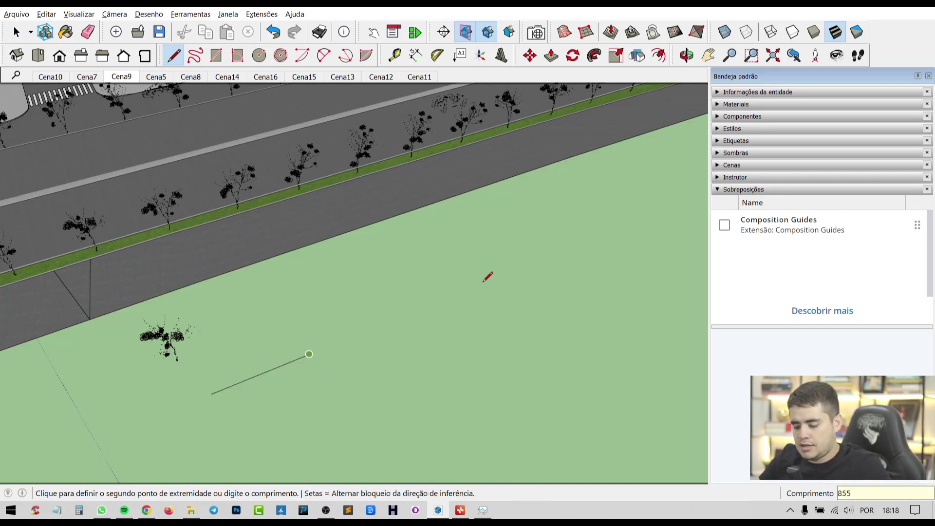
Step: Select the lawn tree and pick it up by its base to move it
key("space")
scroll(207, 350, "up", 2)
scroll(148, 386, "up", 2)
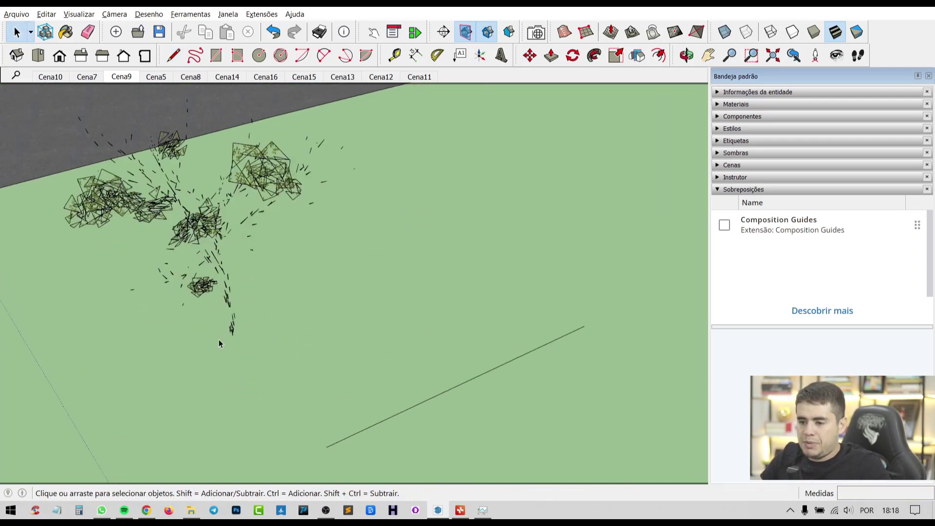
left_click(227, 327)
key("m")
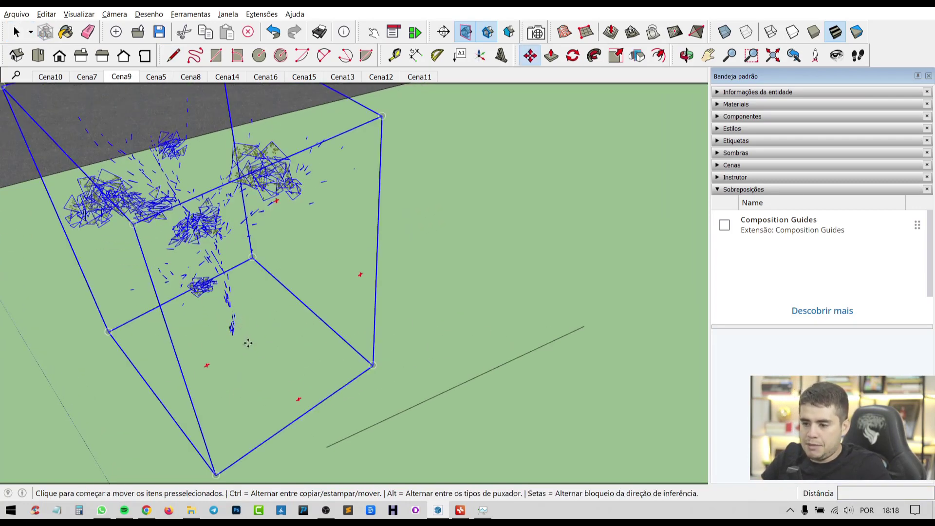
left_click(233, 332)
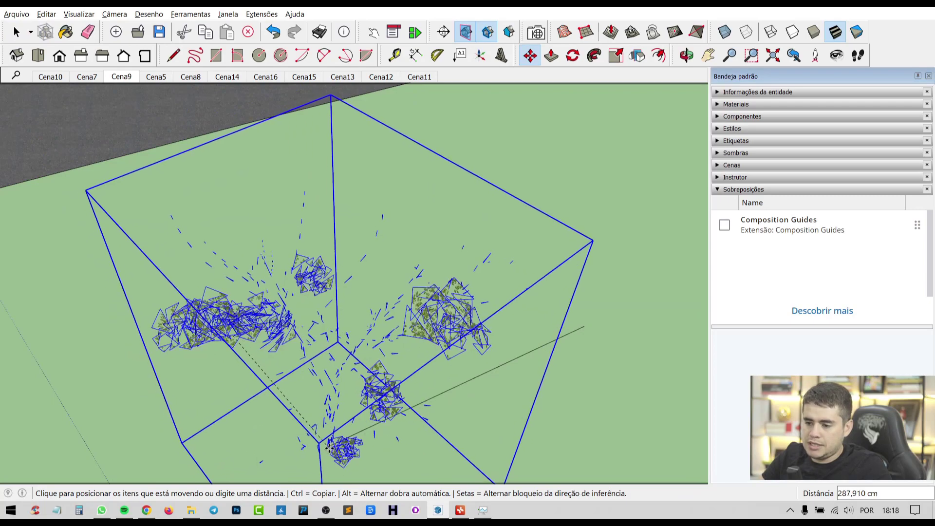
mouse_move(385, 311)
middle_mouse_down()
mouse_move(380, 463)
mouse_move(273, 292)
middle_mouse_up()
scroll(271, 282, "down", 3)
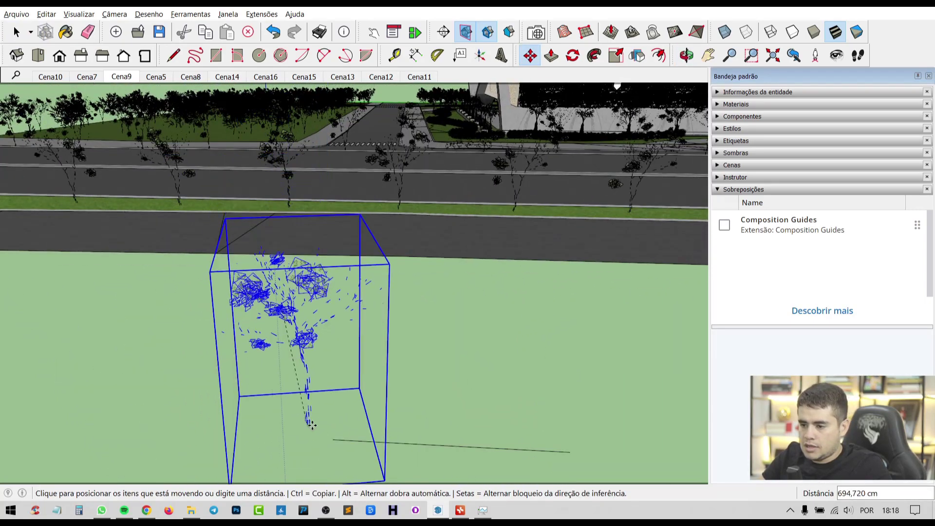
scroll(307, 429, "up", 2)
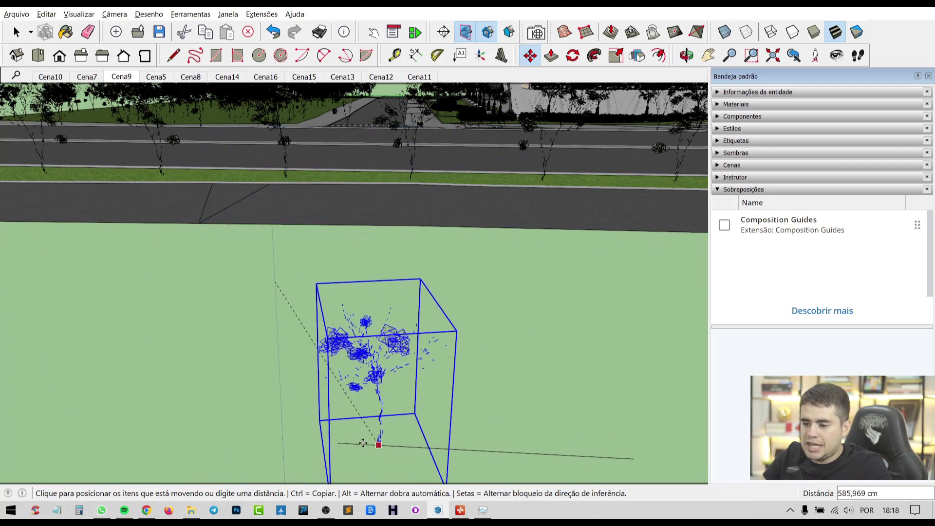
Step: Show back edges and set the tree at the line's starting point
key("alt+k")
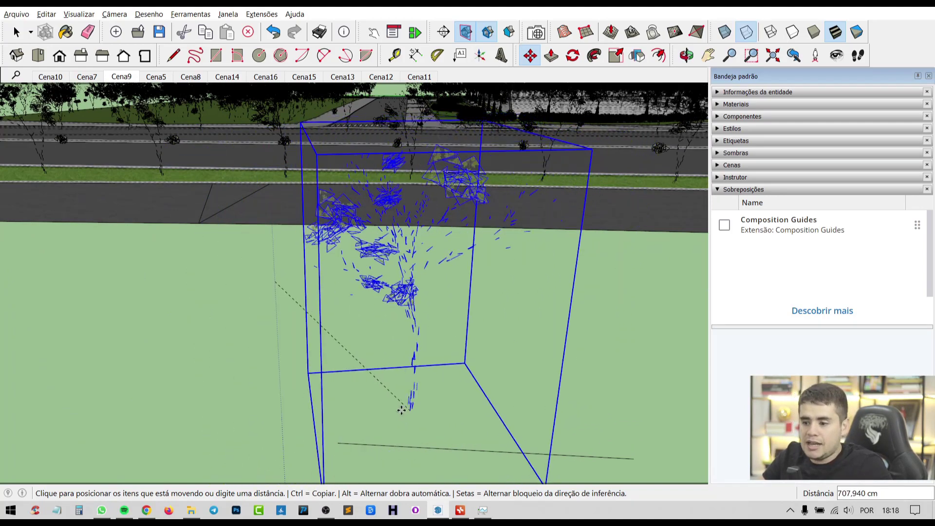
left_click(336, 442)
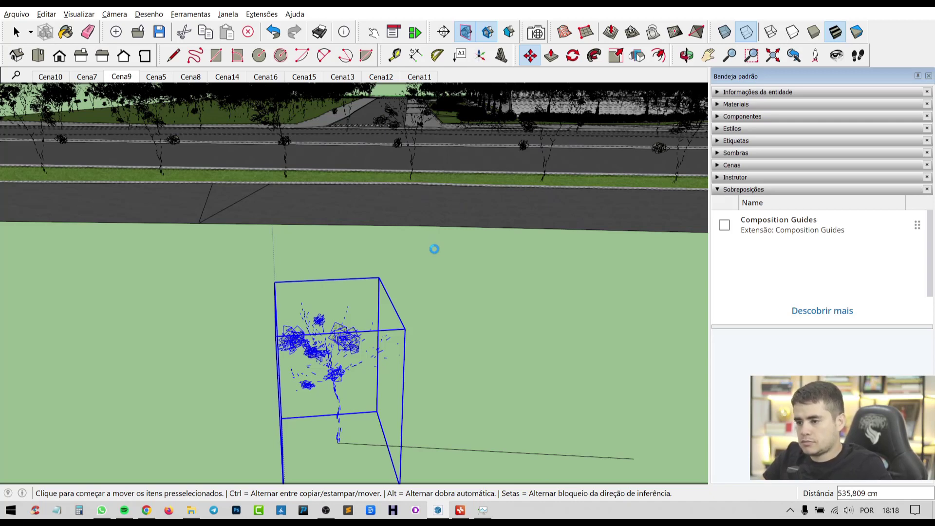
type("K")
scroll(428, 215, "down", 2)
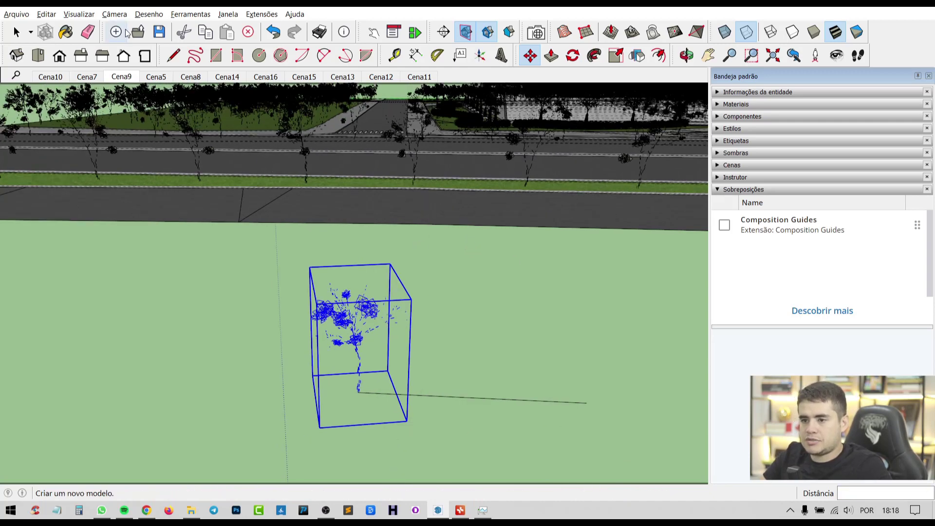
Step: Check the display options, then cancel an accidental move of the tree
left_click(85, 15)
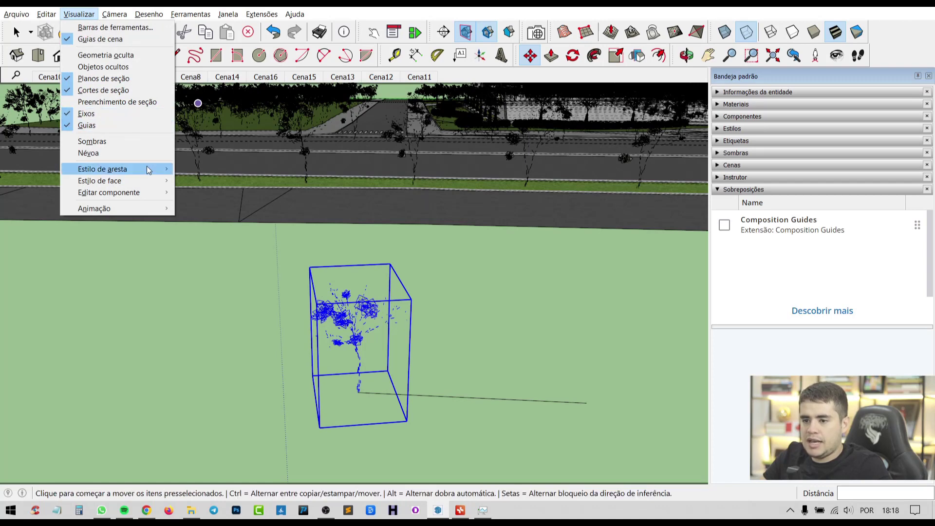
mouse_move(103, 169)
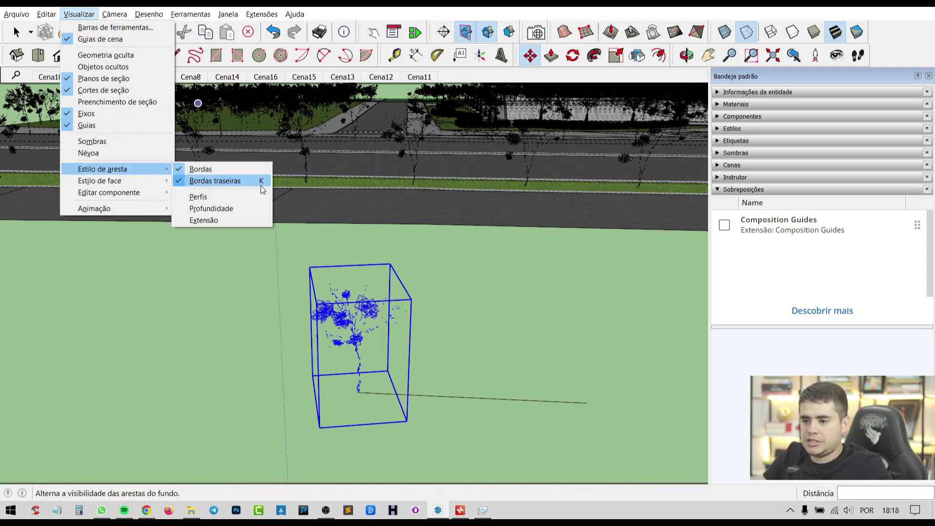
left_click(430, 372)
left_click(434, 354)
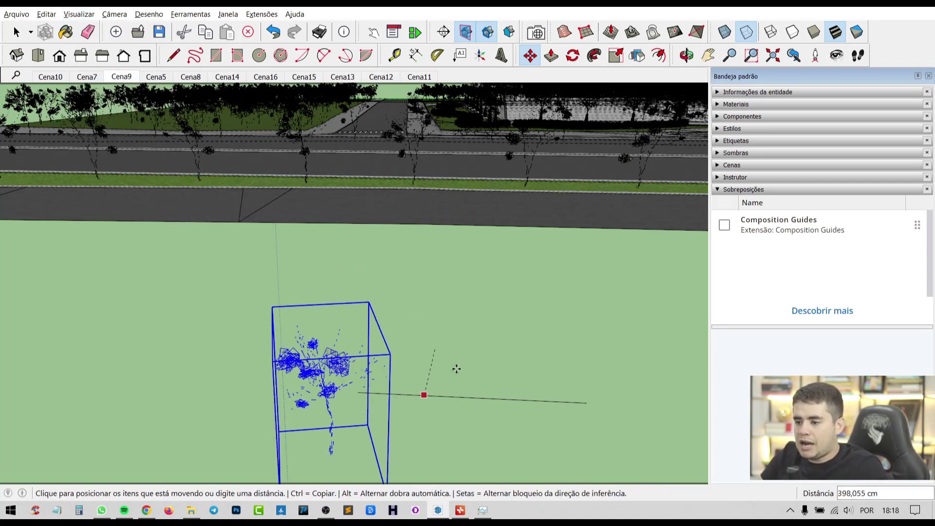
key("space")
scroll(437, 392, "up", 2)
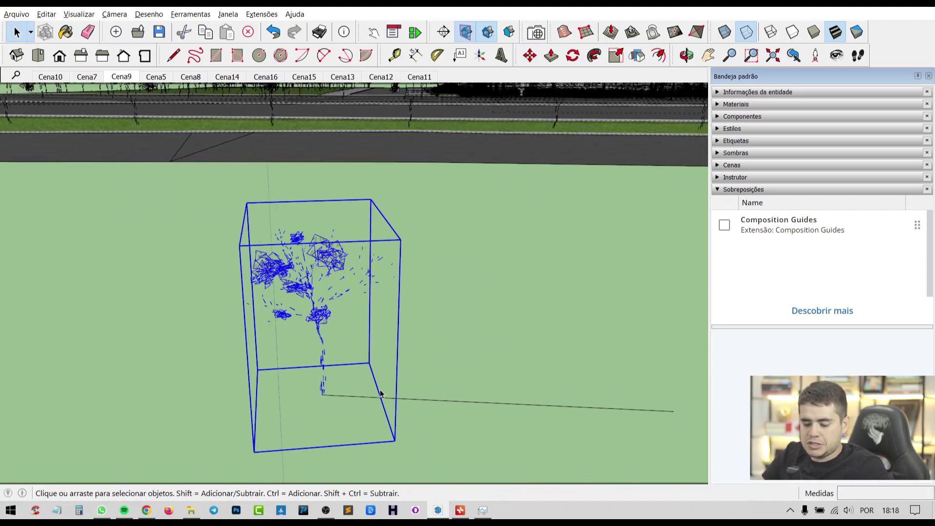
Step: Copy the tree to the line's far end and divide by /3 into four trees
key("m")
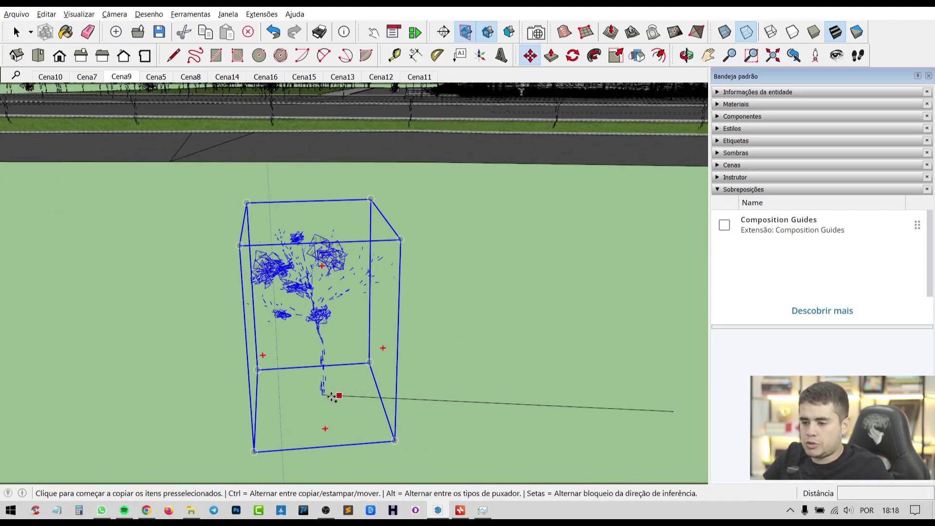
left_click(329, 396)
scroll(439, 283, "down", 3)
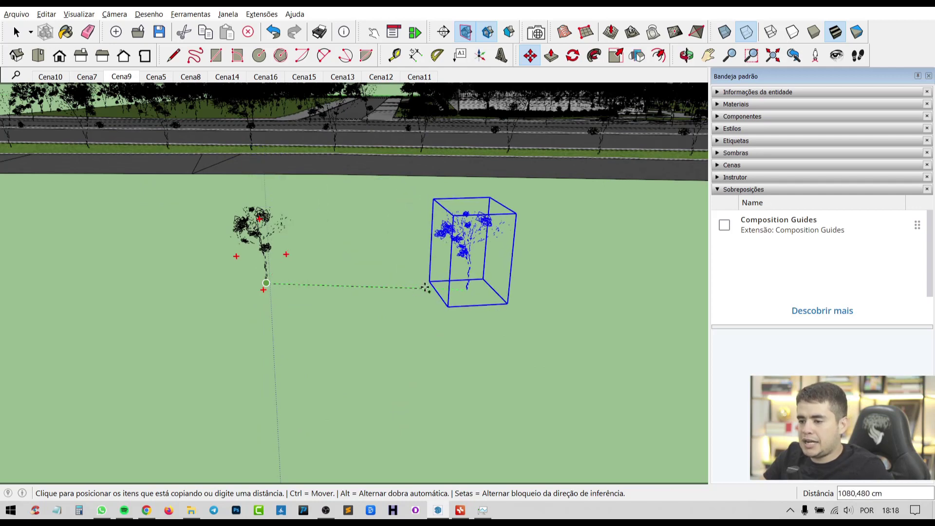
scroll(423, 285, "up", 1)
type("855,000")
left_click(425, 286)
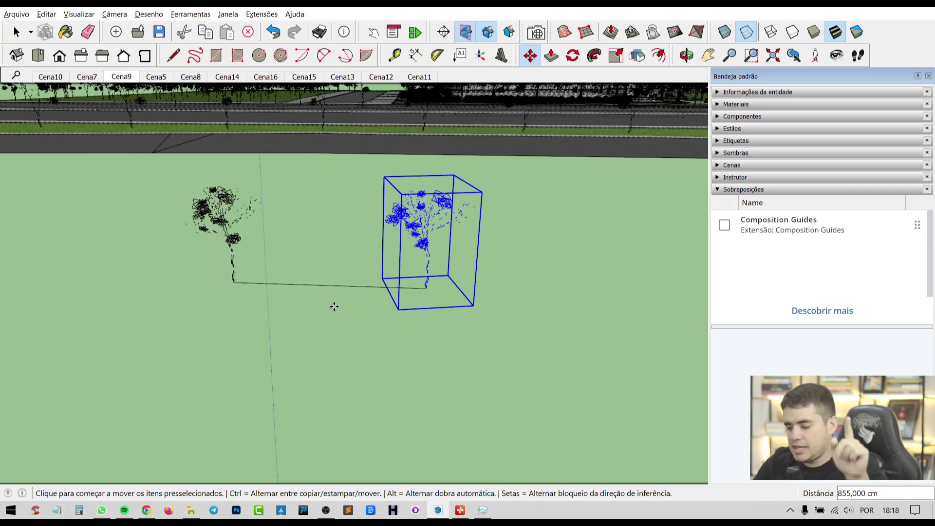
type("/")
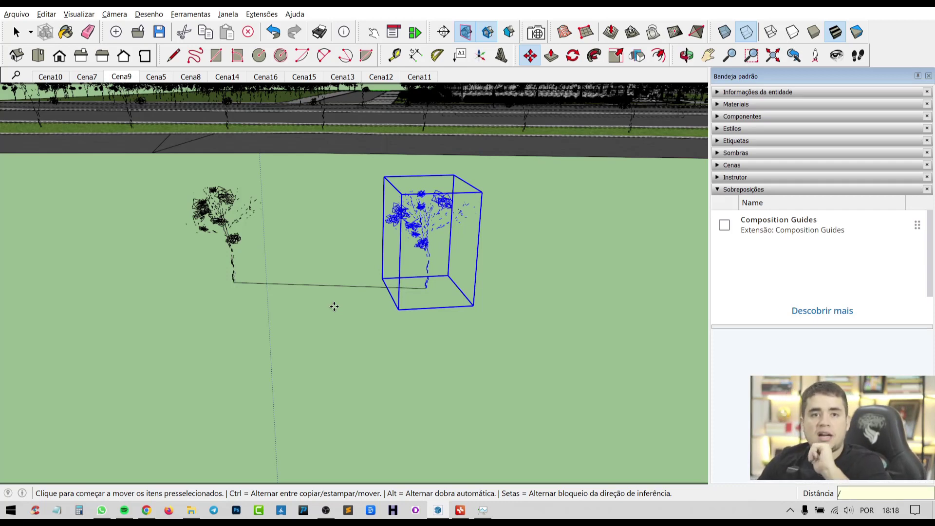
type("3")
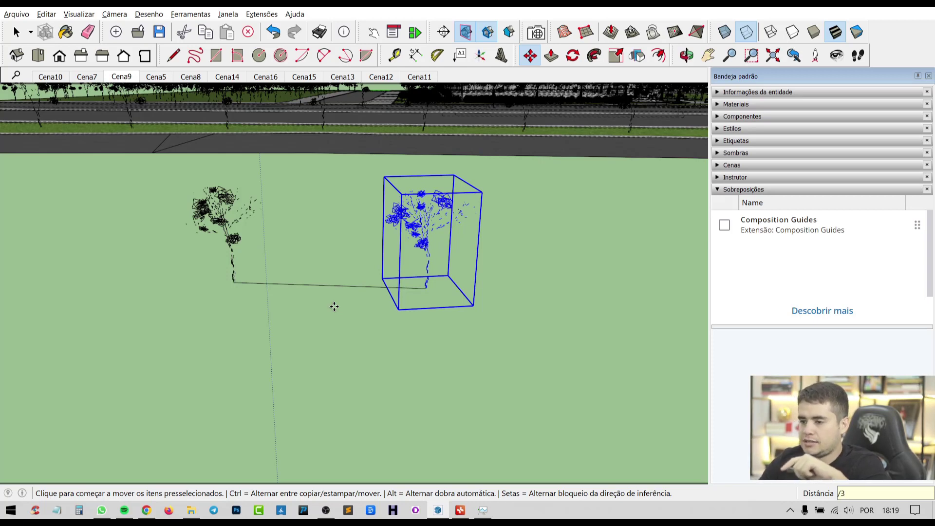
key("Return")
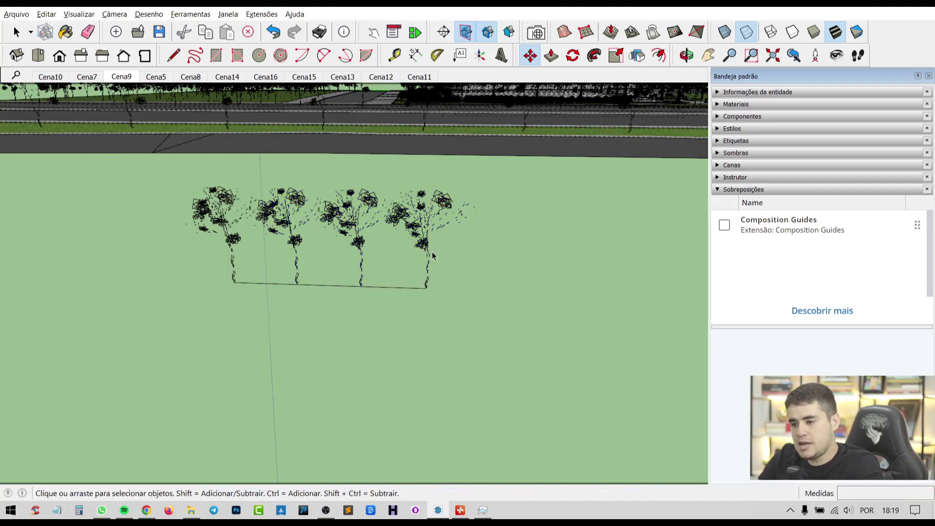
key("space")
Step: Turn off back edges, delete the four selected trees, and return to scene Cena9
left_click_drag(493, 229, 222, 313)
scroll(346, 157, "up", 2)
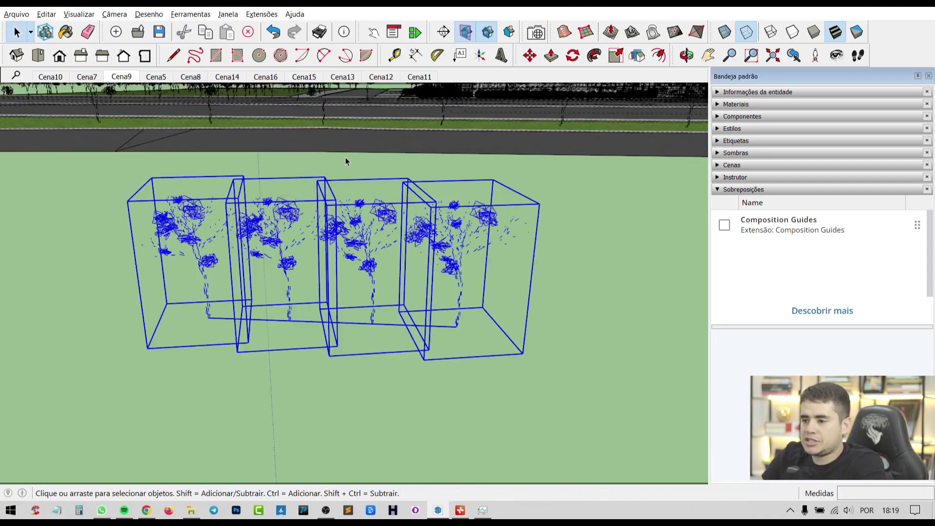
scroll(360, 163, "up", 3)
scroll(375, 146, "down", 2)
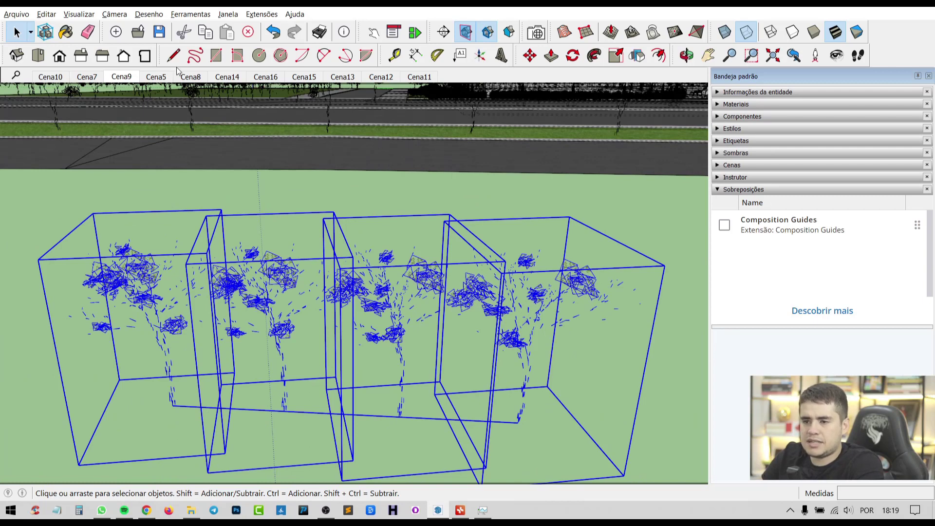
left_click(79, 14)
mouse_move(102, 168)
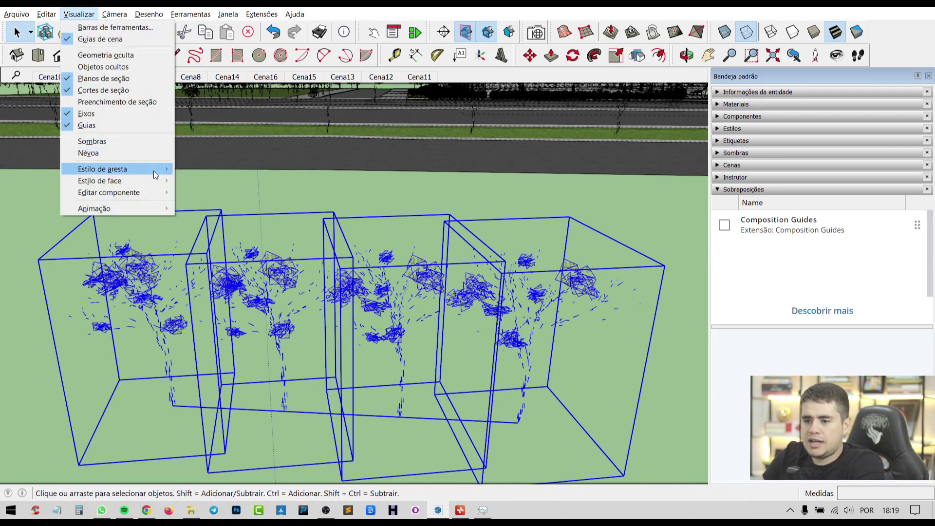
left_click(216, 181)
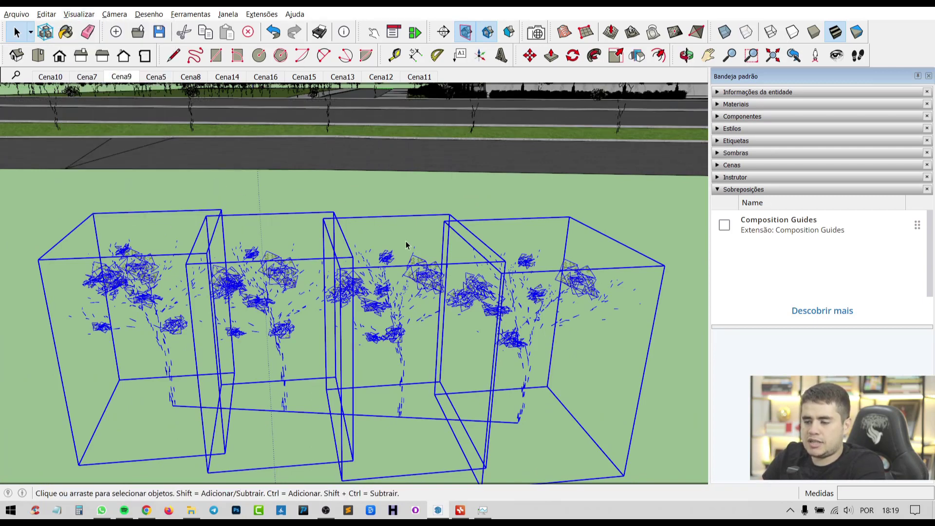
key("Delete")
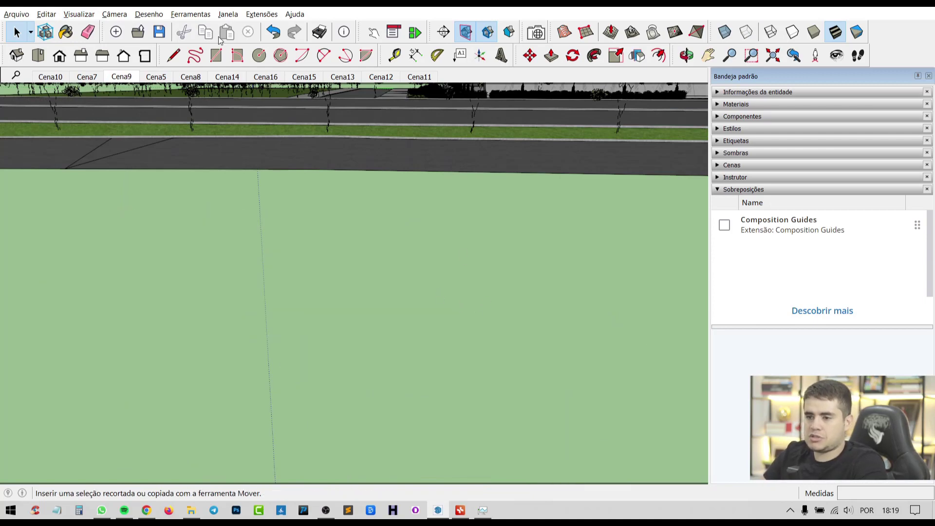
left_click(124, 80)
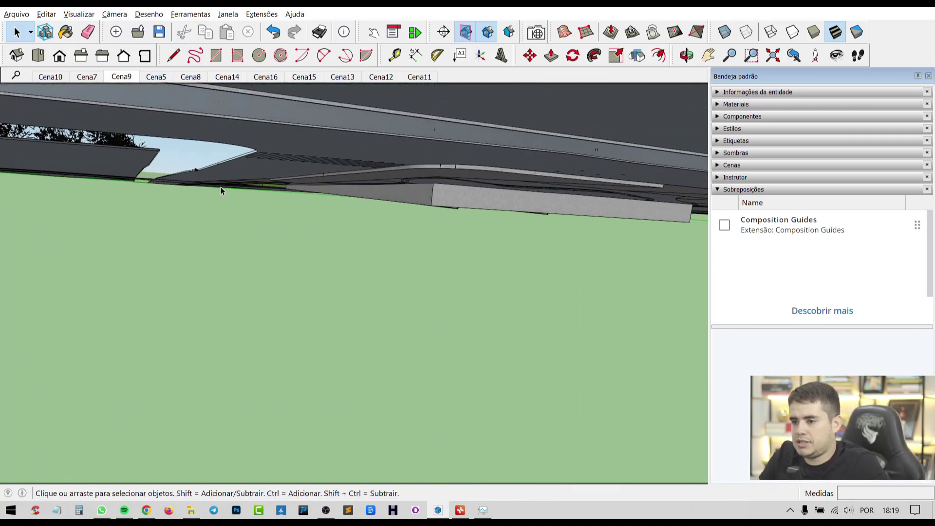